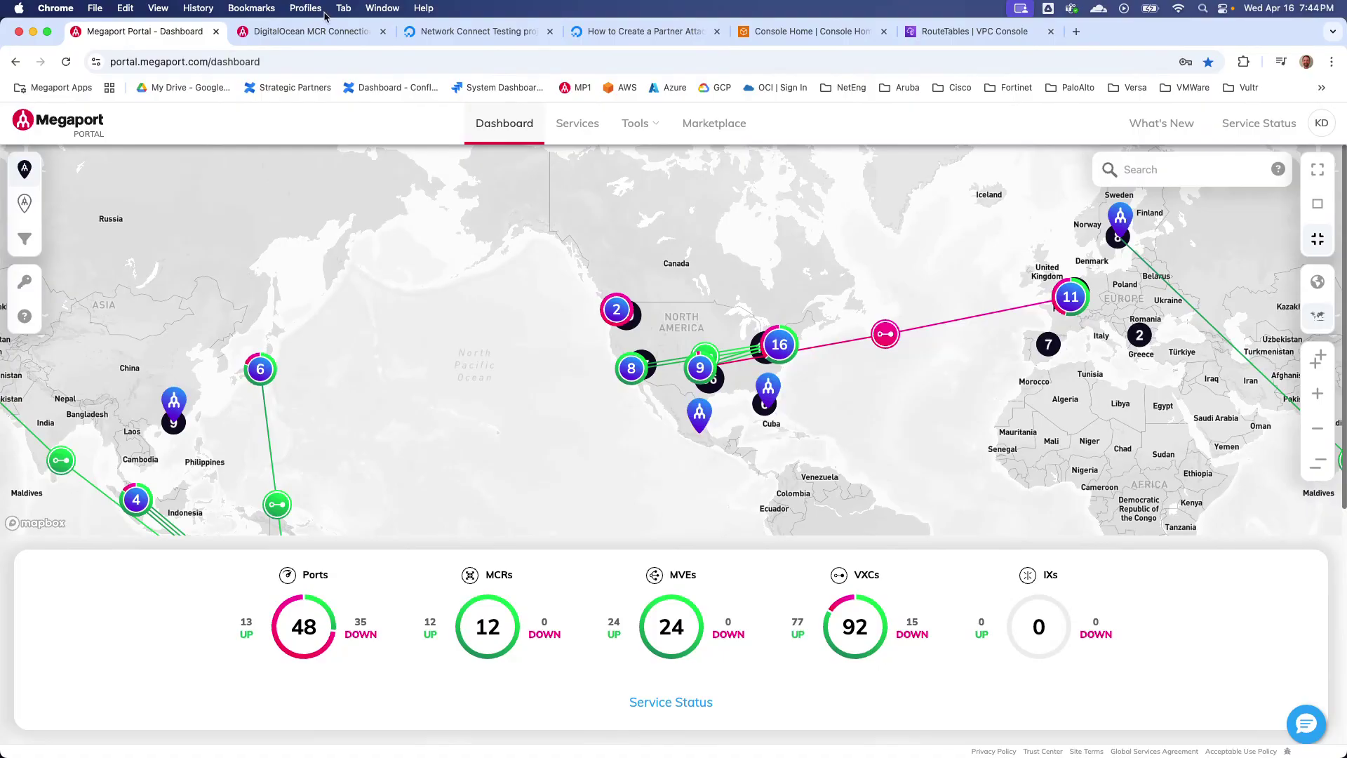
# Step: Examine the overview in Megaport's DigitalOcean MCR connections documentation and return to the Megaport Portal dashboard
pyautogui.click(317, 31)
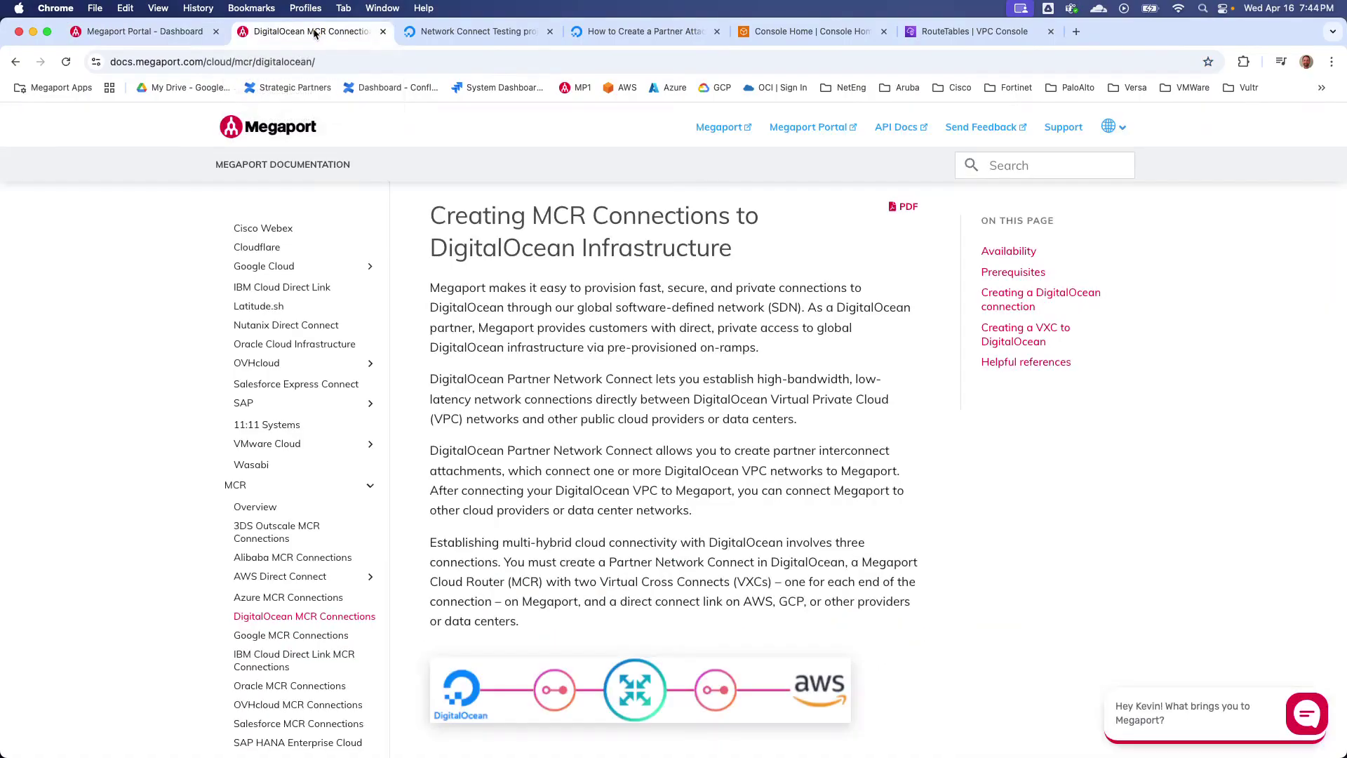
pyautogui.scroll(-3, 707, 421)
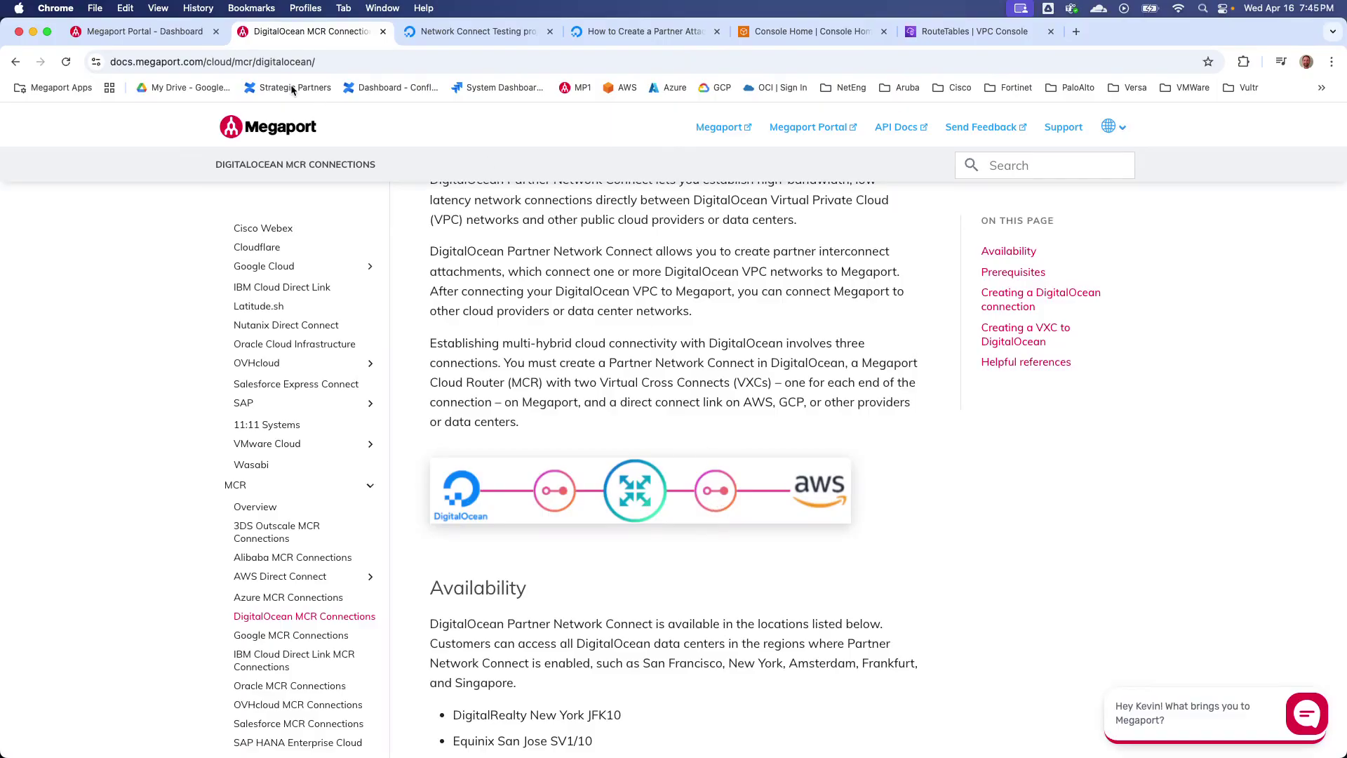
pyautogui.click(171, 33)
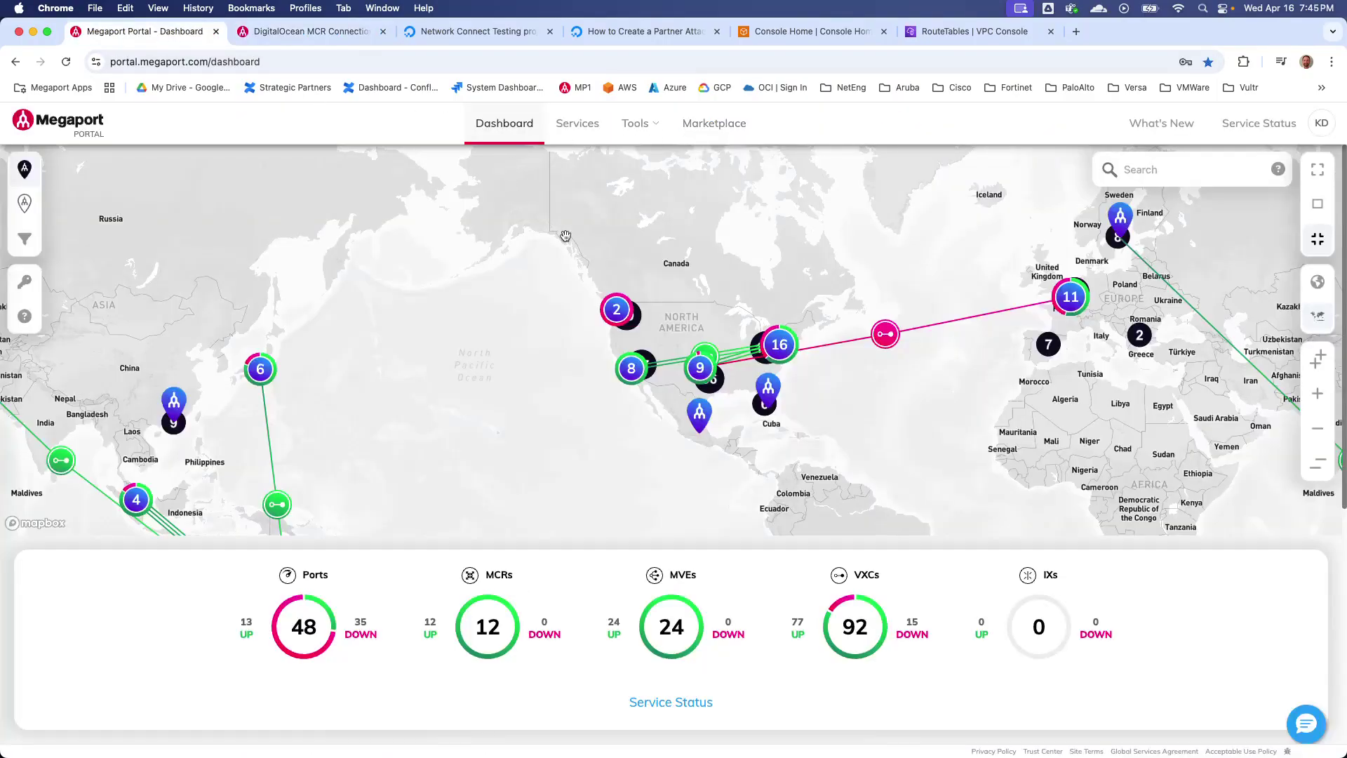
# Step: Find Ashburn, Virginia on the map and start a new MCR at the nearby CoreSite VA1 location in Reston
pyautogui.click(1157, 171)
pyautogui.write('ashburn')
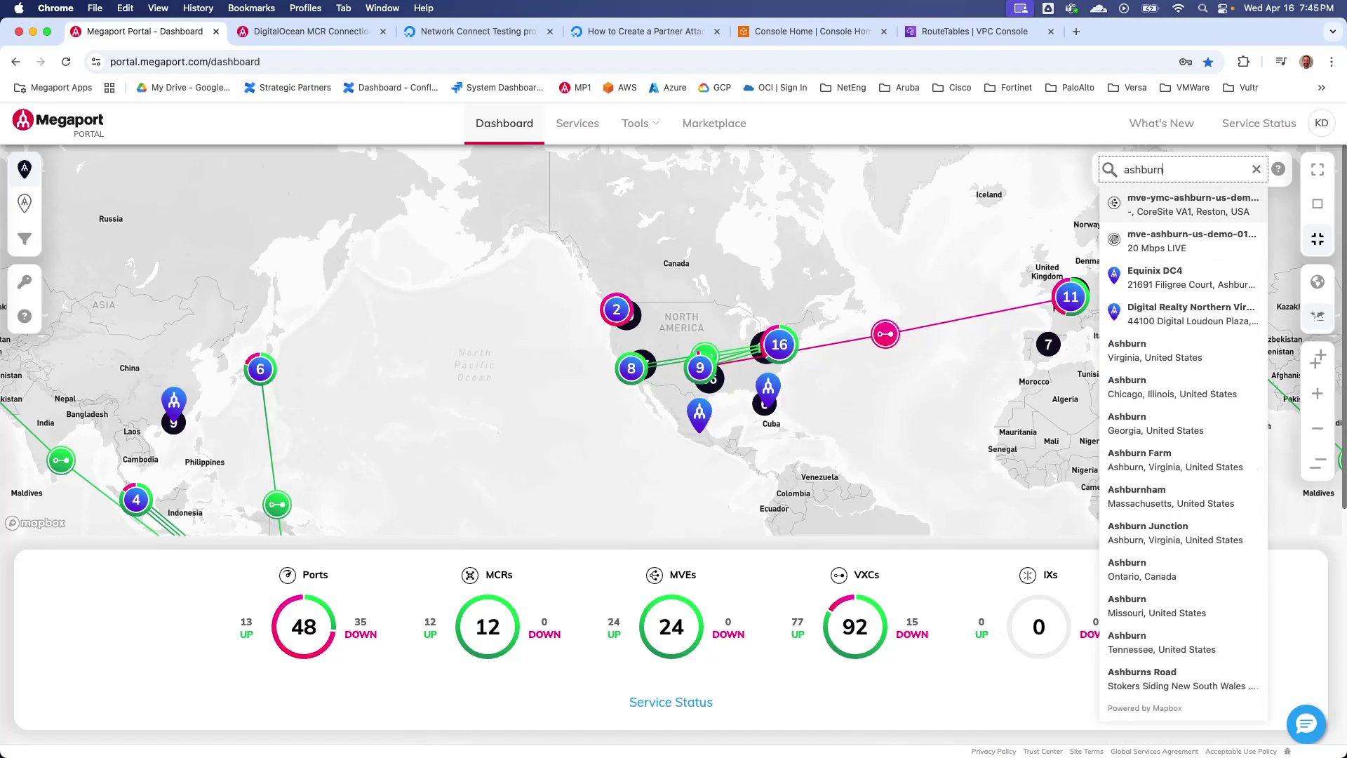
pyautogui.click(1131, 351)
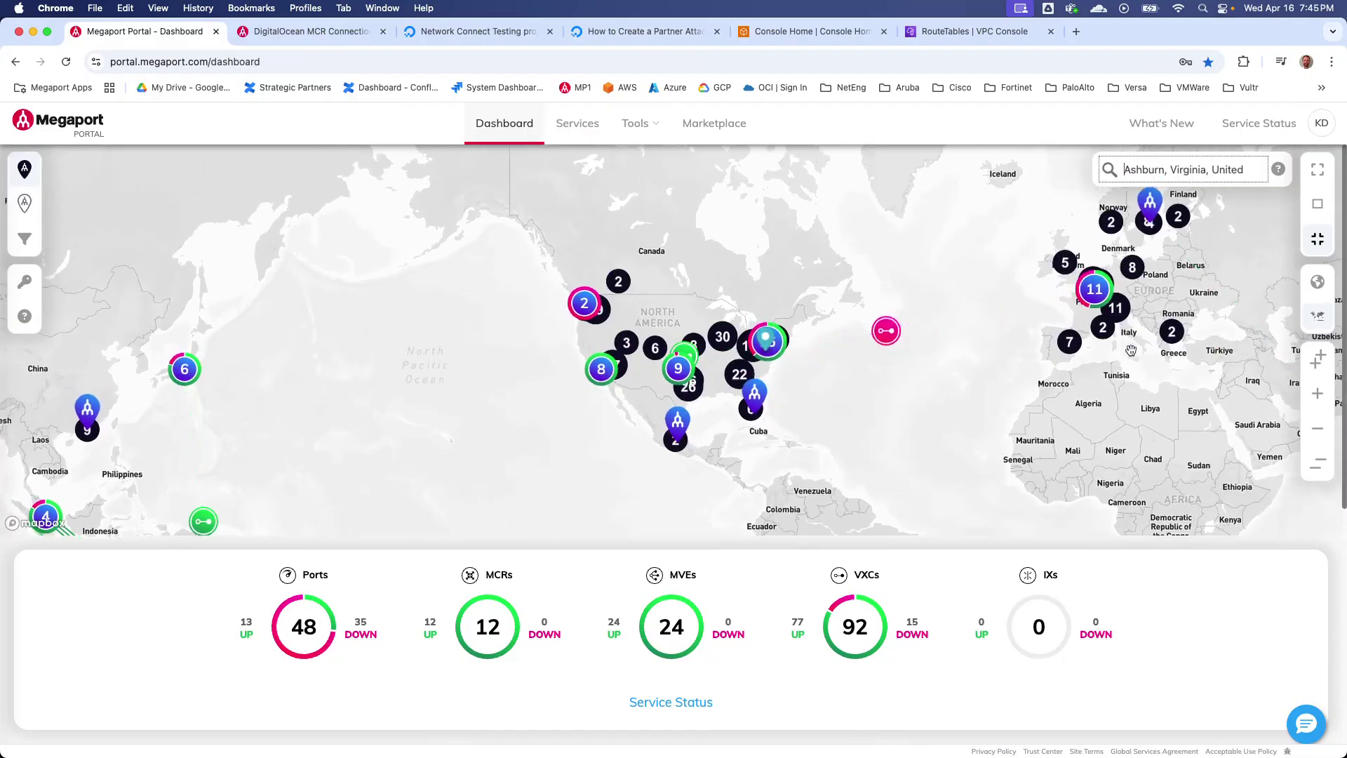
pyautogui.scroll(5, 872, 419)
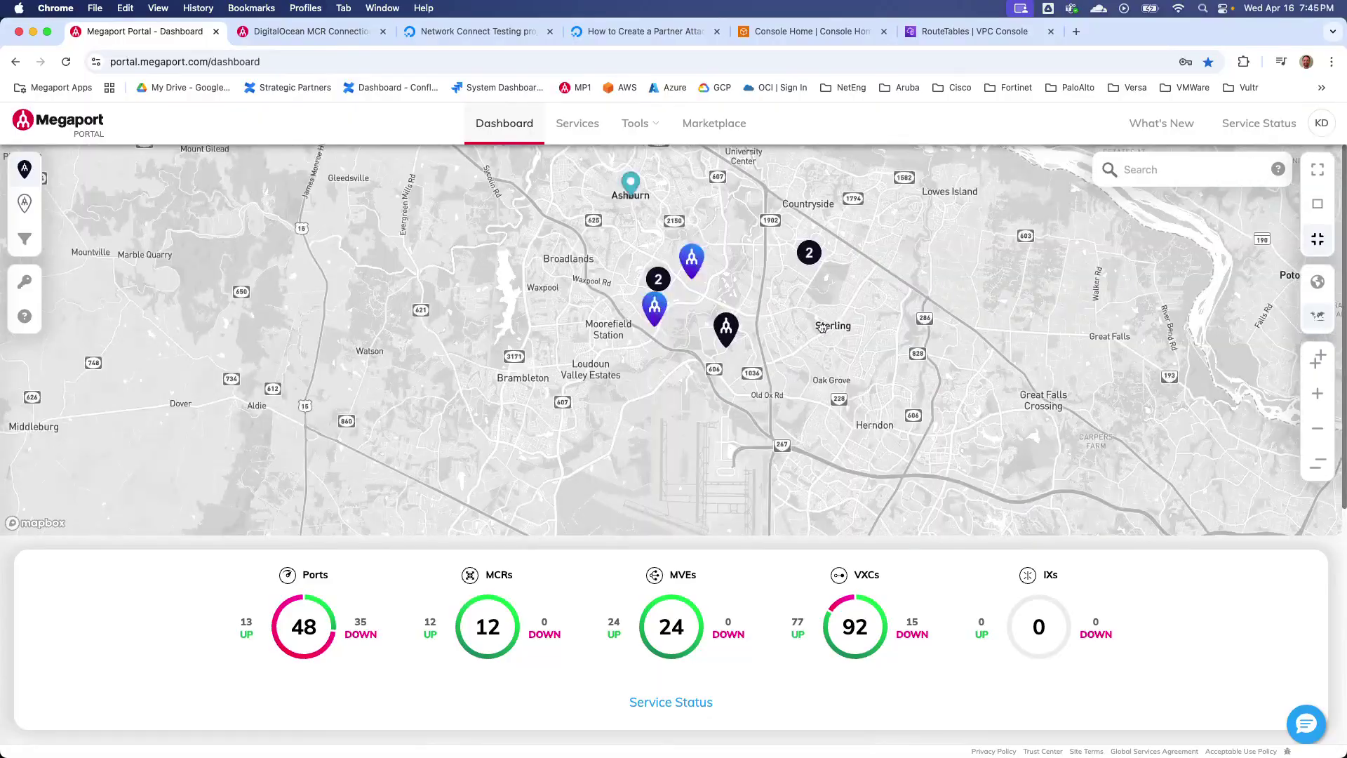
pyautogui.moveTo(833, 341); pyautogui.dragTo(797, 272)
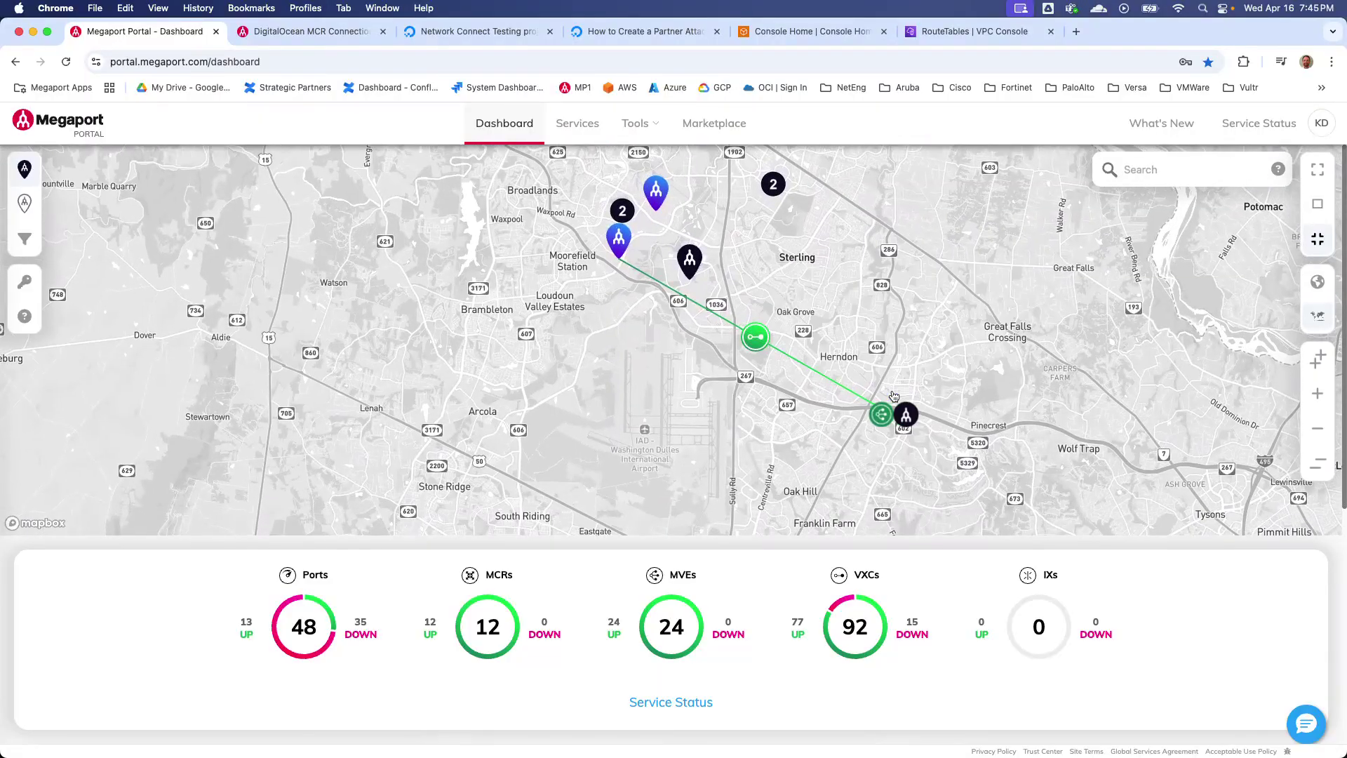
pyautogui.click(906, 414)
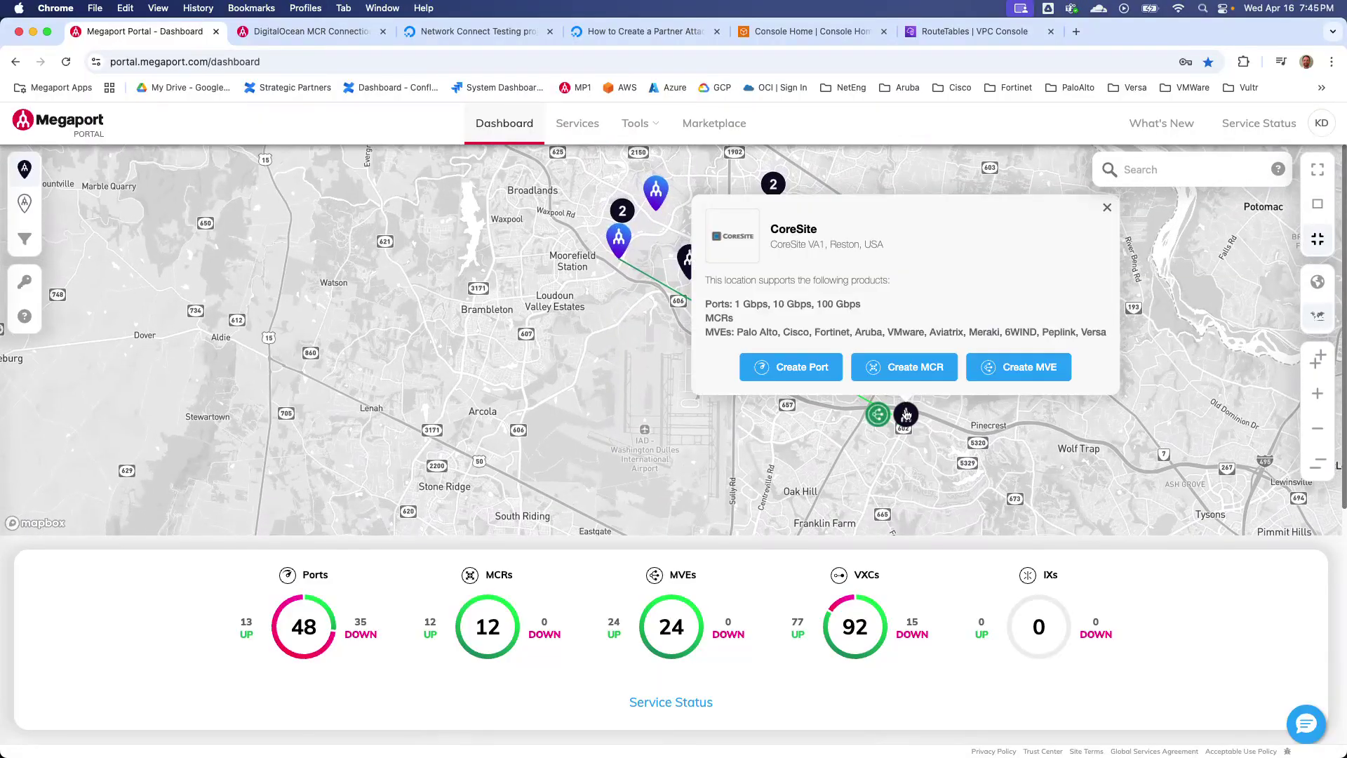
pyautogui.click(915, 369)
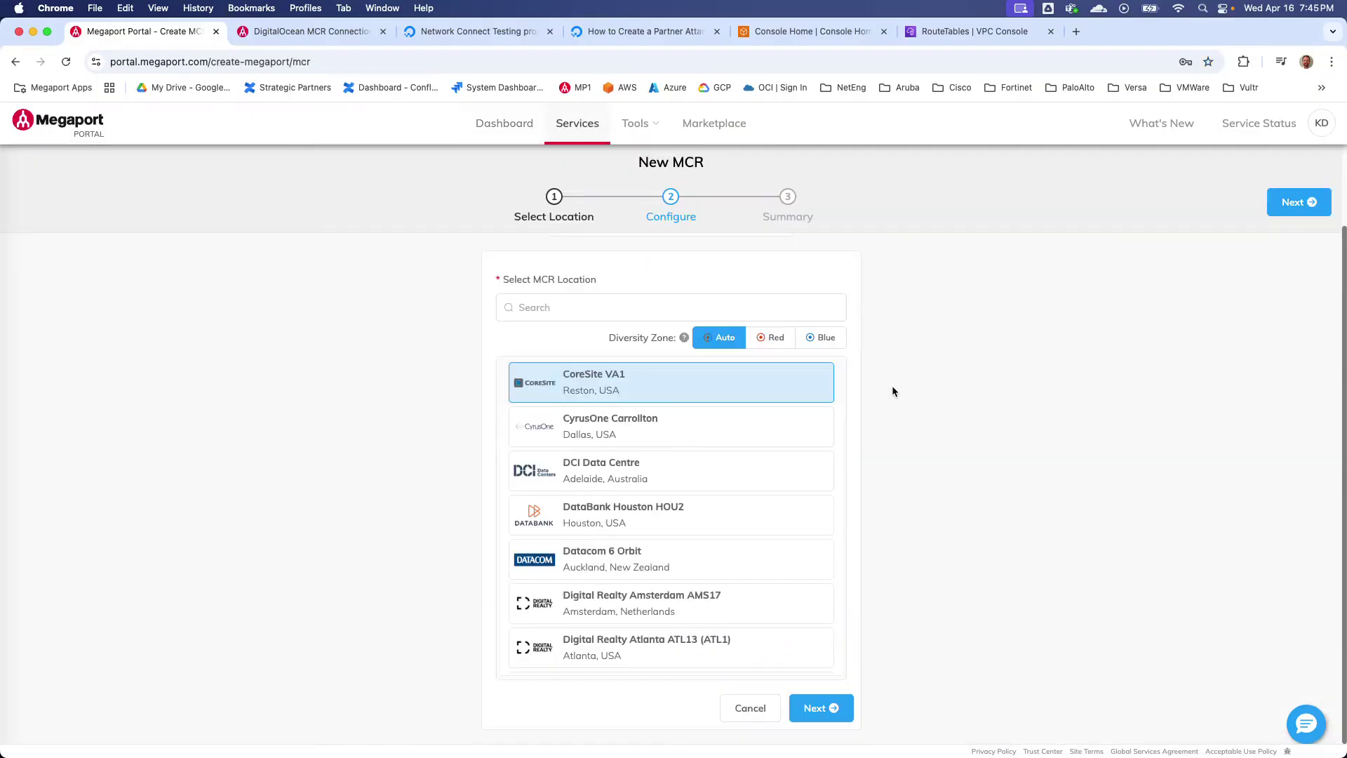
pyautogui.click(1300, 204)
# Step: Set the new MCR's rate limit to 1 Gbps and name it kd-east-demo
pyautogui.click(671, 312)
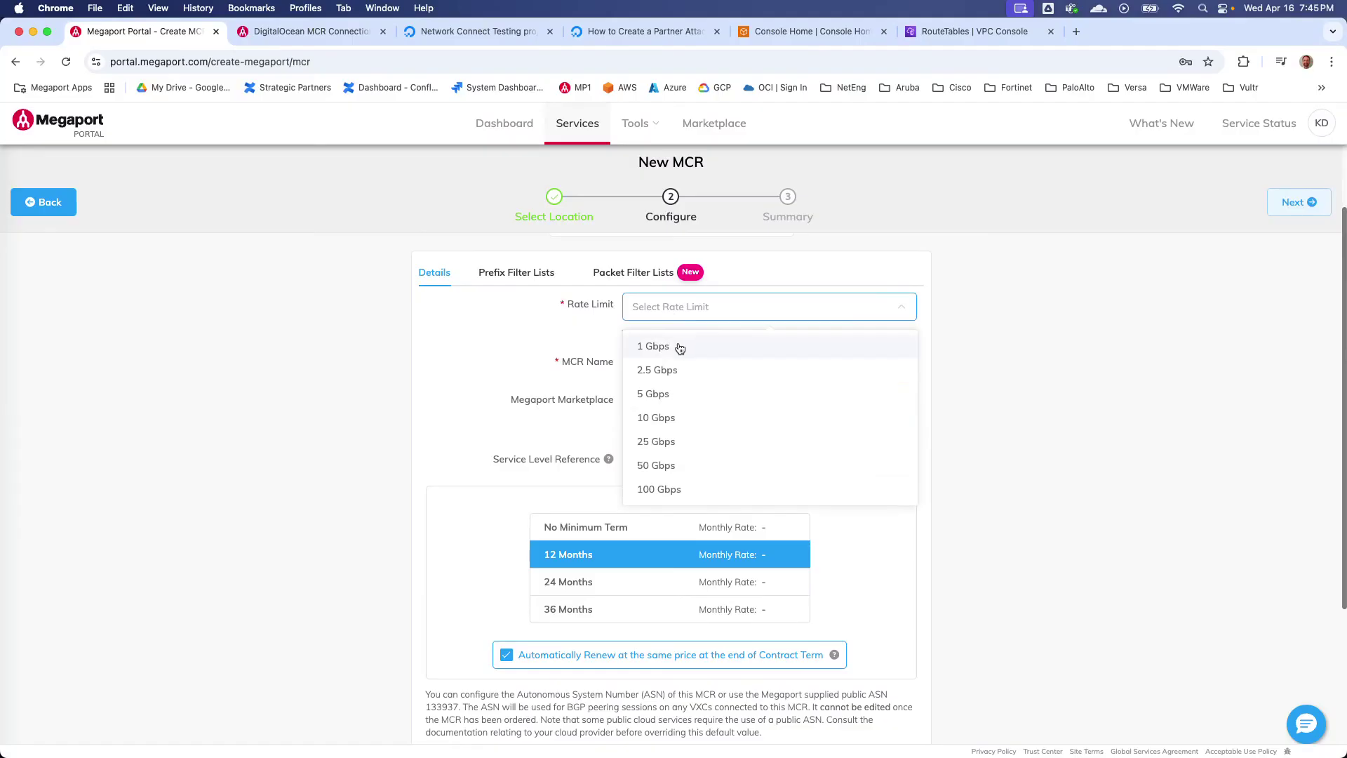
pyautogui.click(679, 348)
pyautogui.click(661, 362)
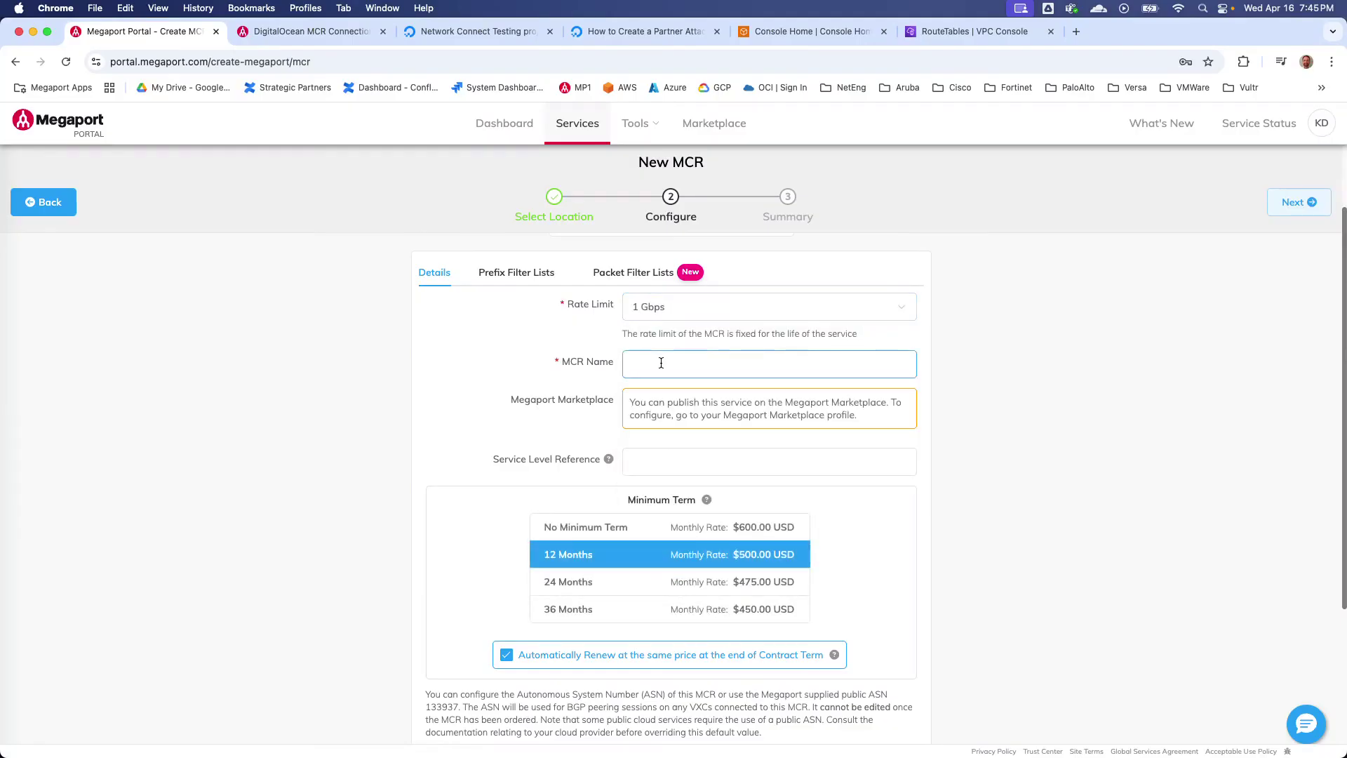
pyautogui.write('kd-')
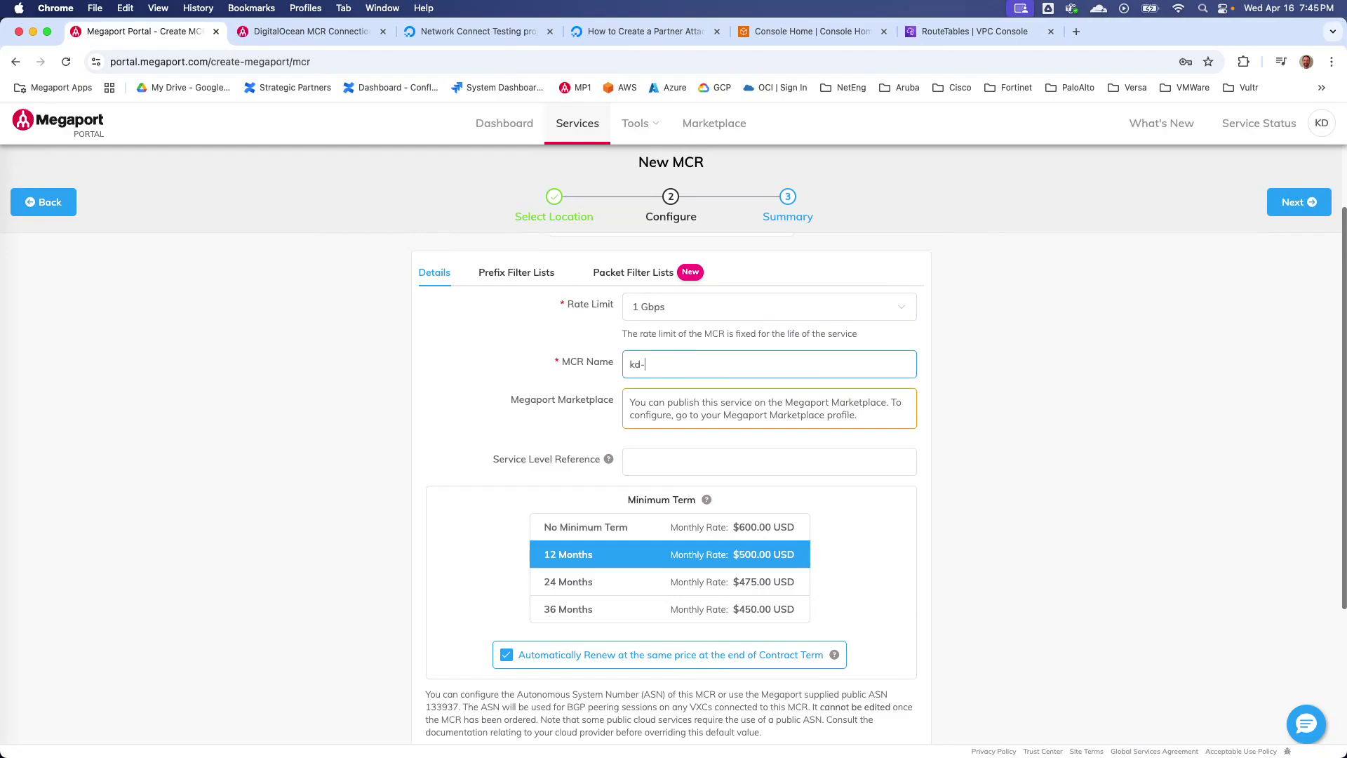
pyautogui.write('east-demo')
# Step: Give the MCR no minimum term and ASN 64512, and add it to the configured services
pyautogui.click(679, 529)
pyautogui.scroll(-3, 658, 590)
pyautogui.moveTo(680, 562); pyautogui.dragTo(607, 569)
pyautogui.write('64512')
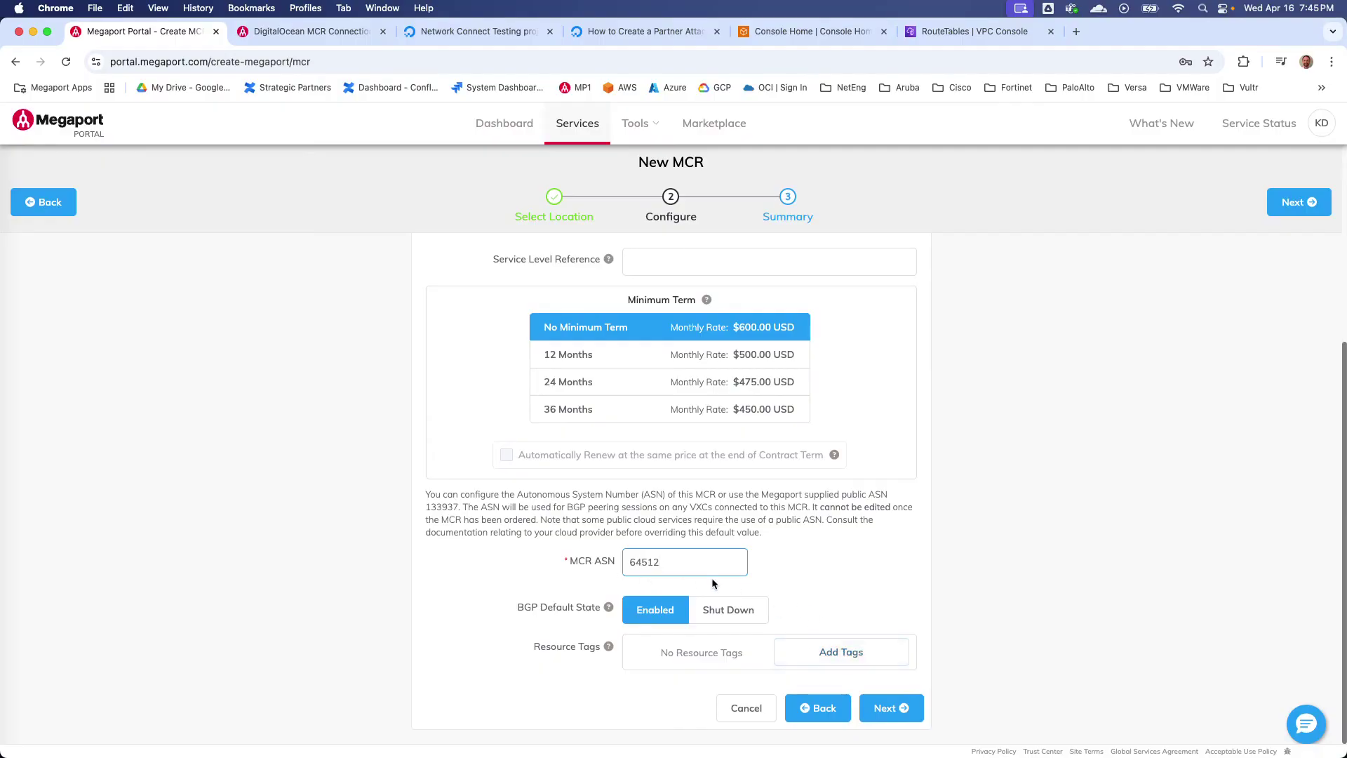
pyautogui.click(888, 710)
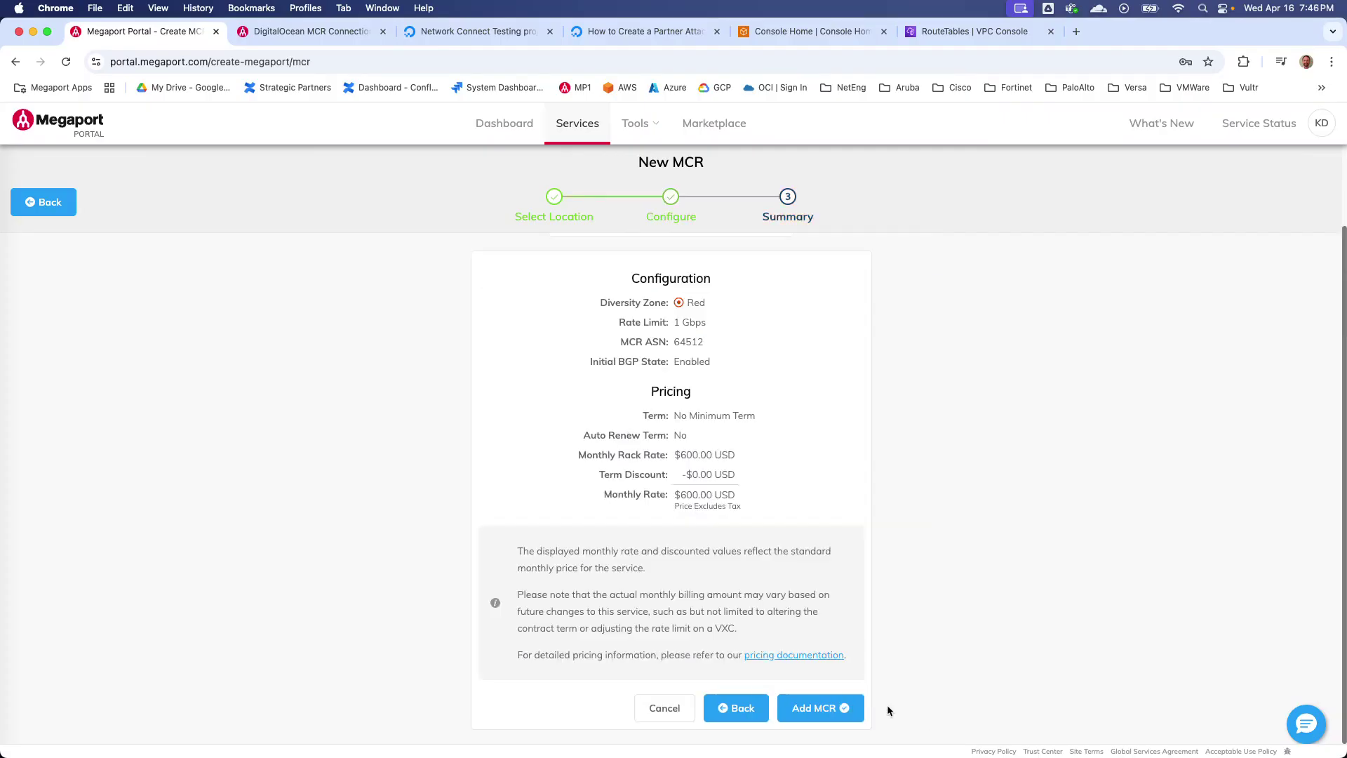
pyautogui.click(809, 709)
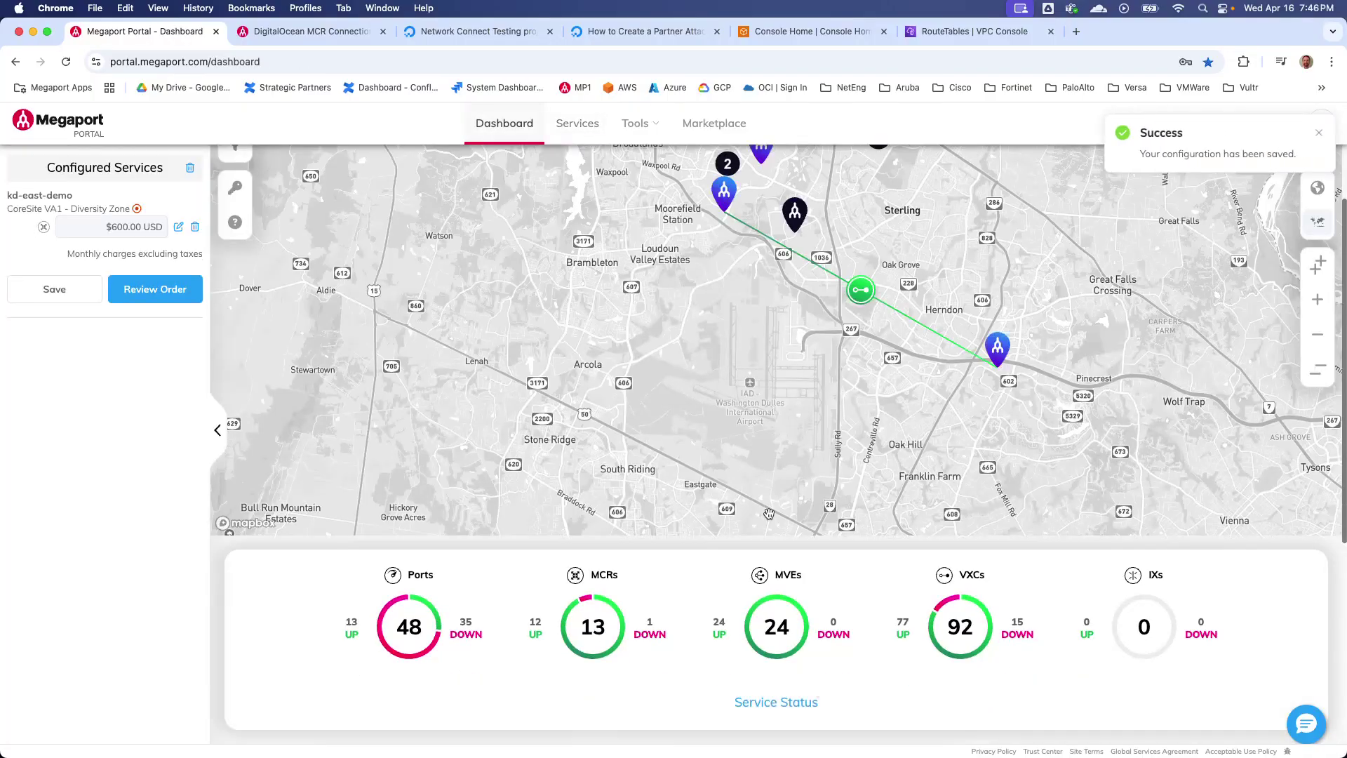
# Step: Filter the services by "kd" and start a DigitalOcean connection from the kd-east-demo MCR
pyautogui.click(577, 133)
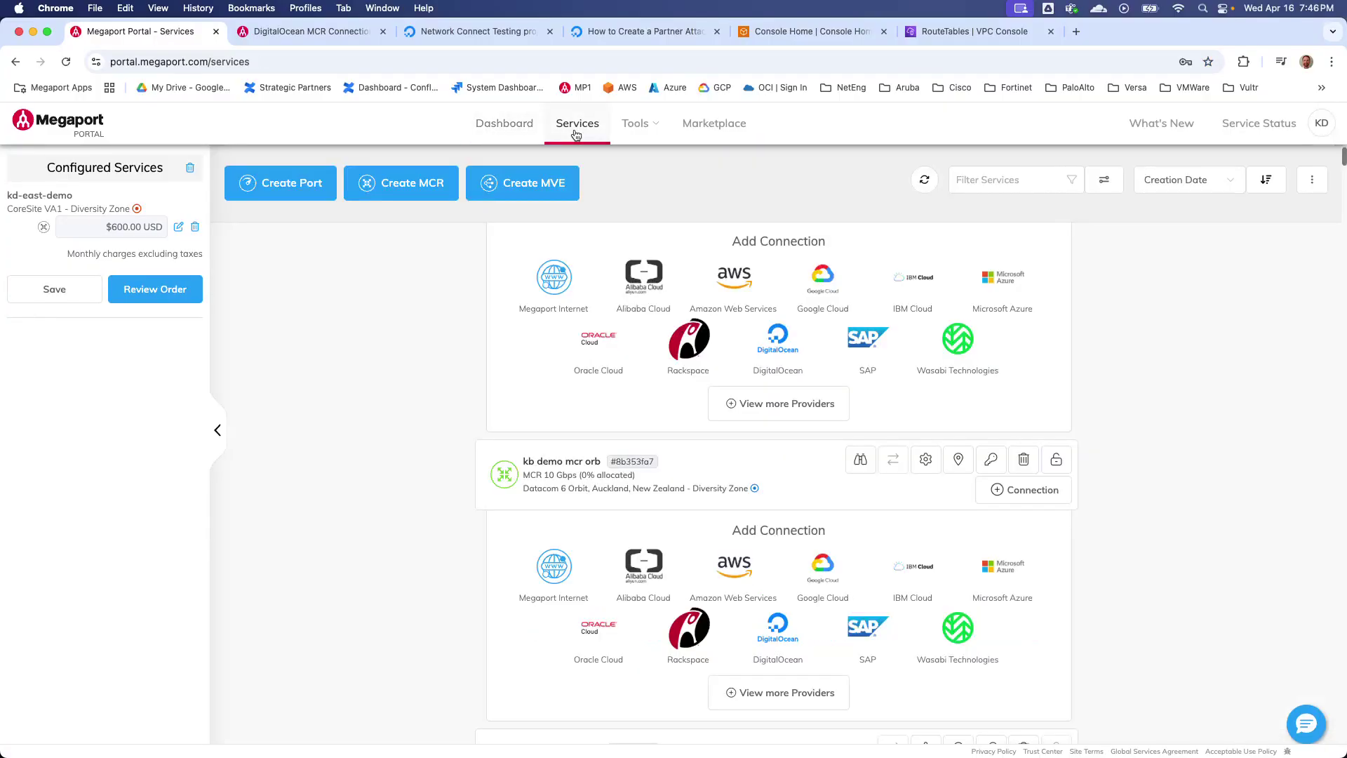
pyautogui.click(989, 182)
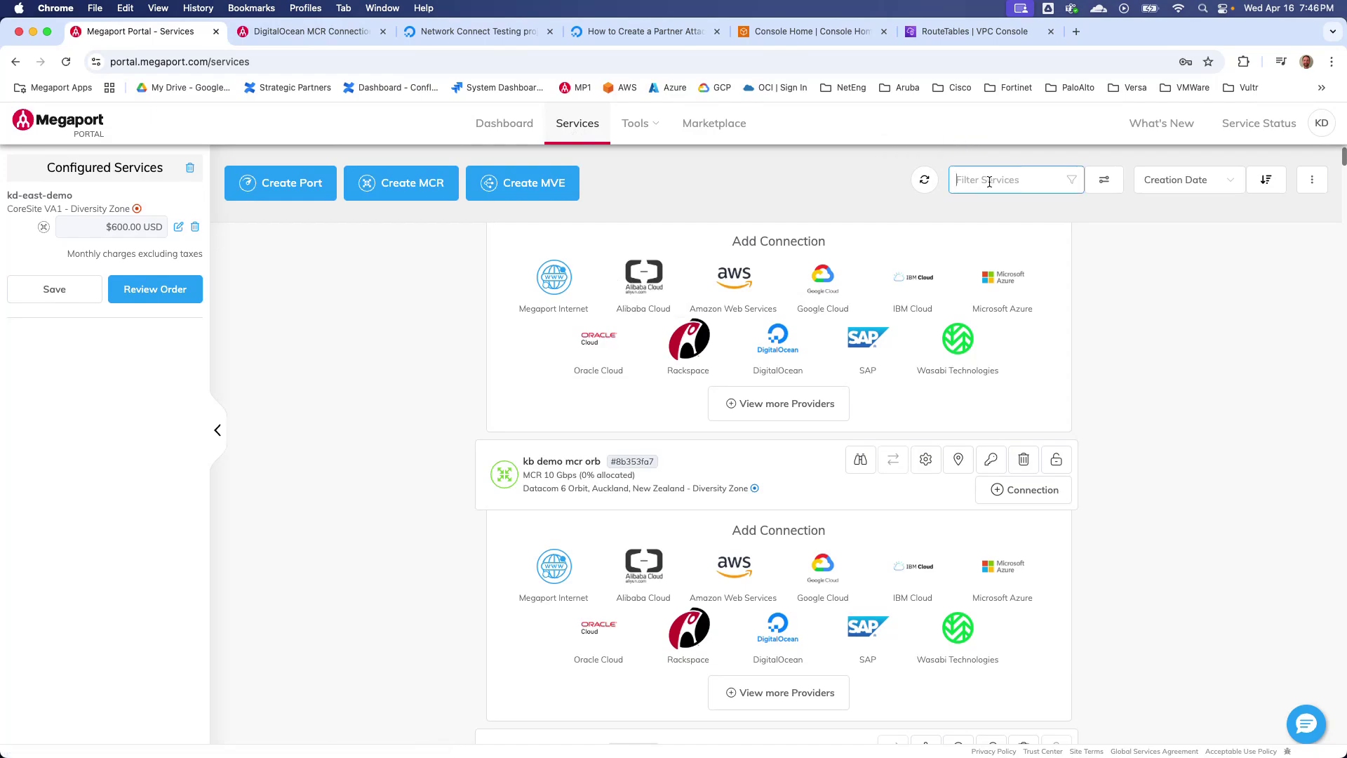
pyautogui.write('kd')
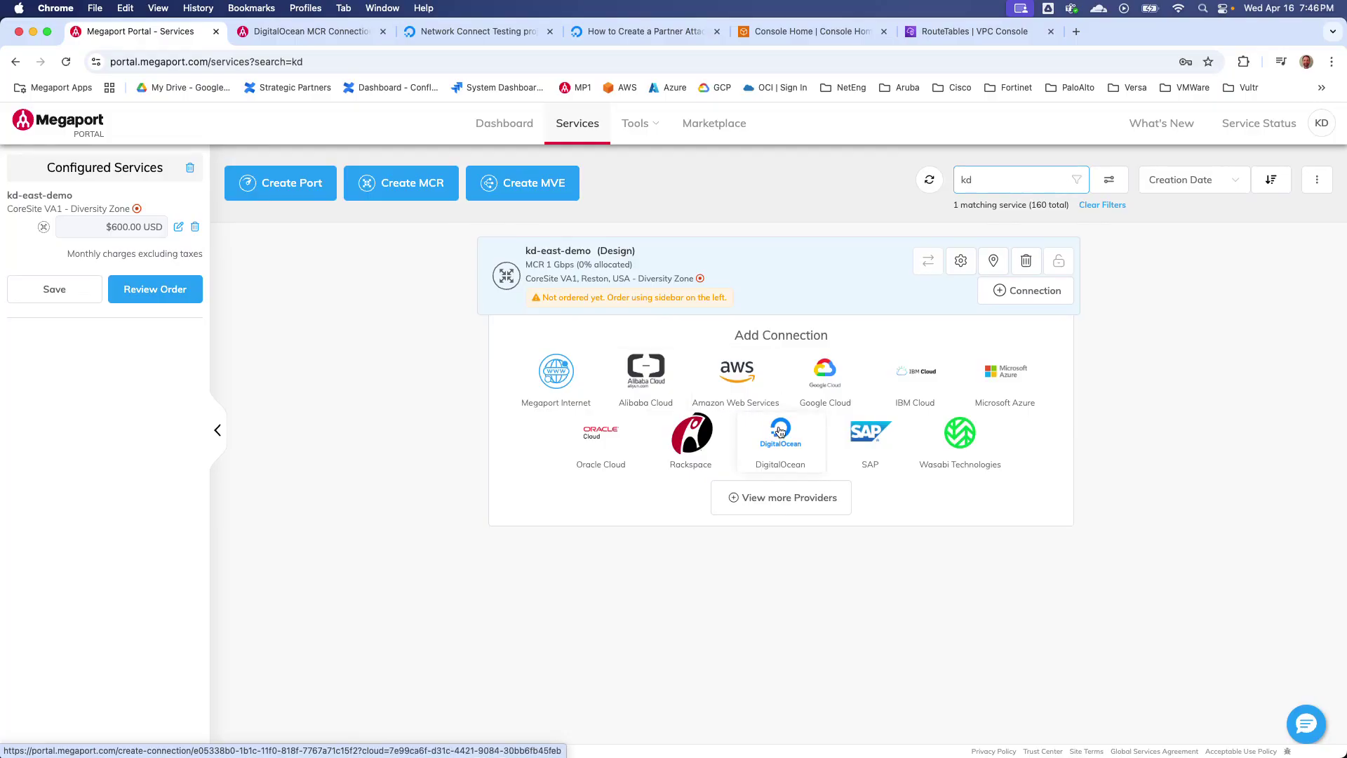
pyautogui.click(780, 431)
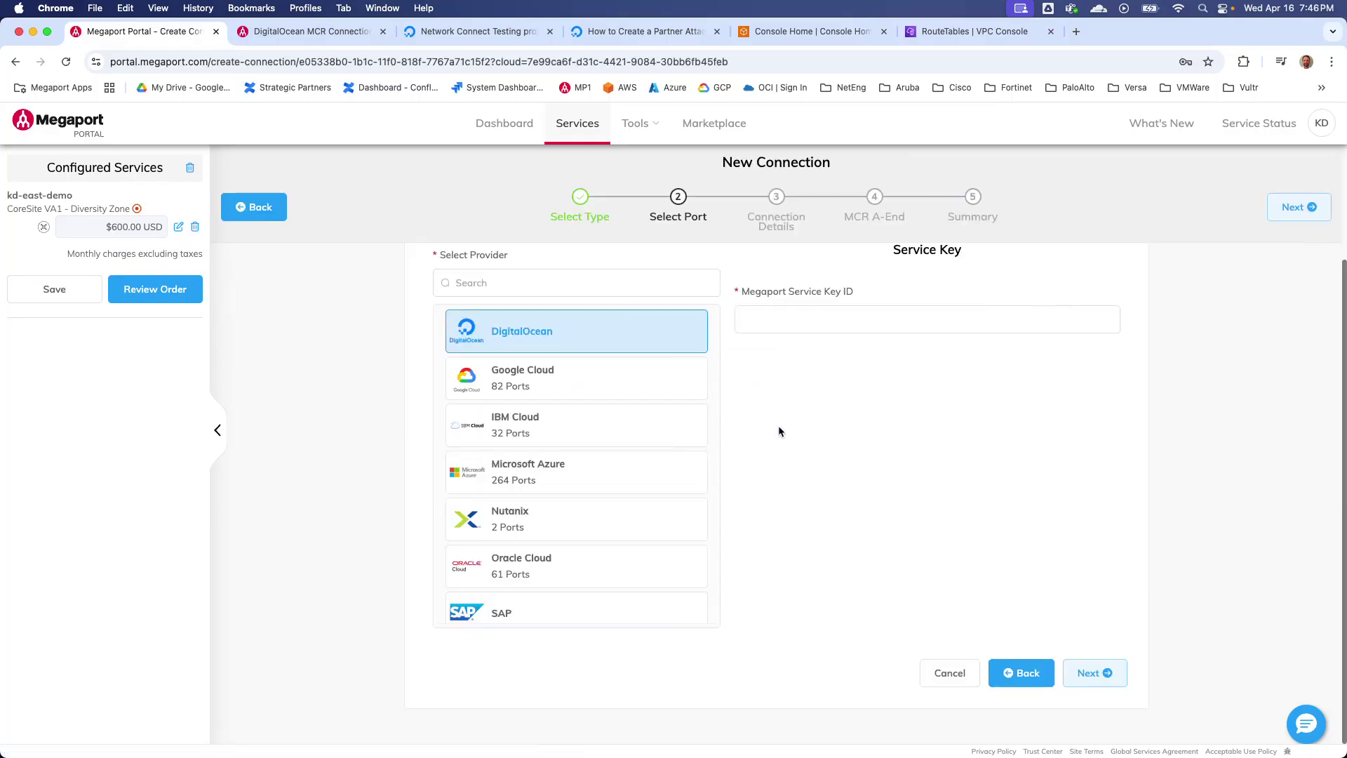
pyautogui.scroll(1, 781, 431)
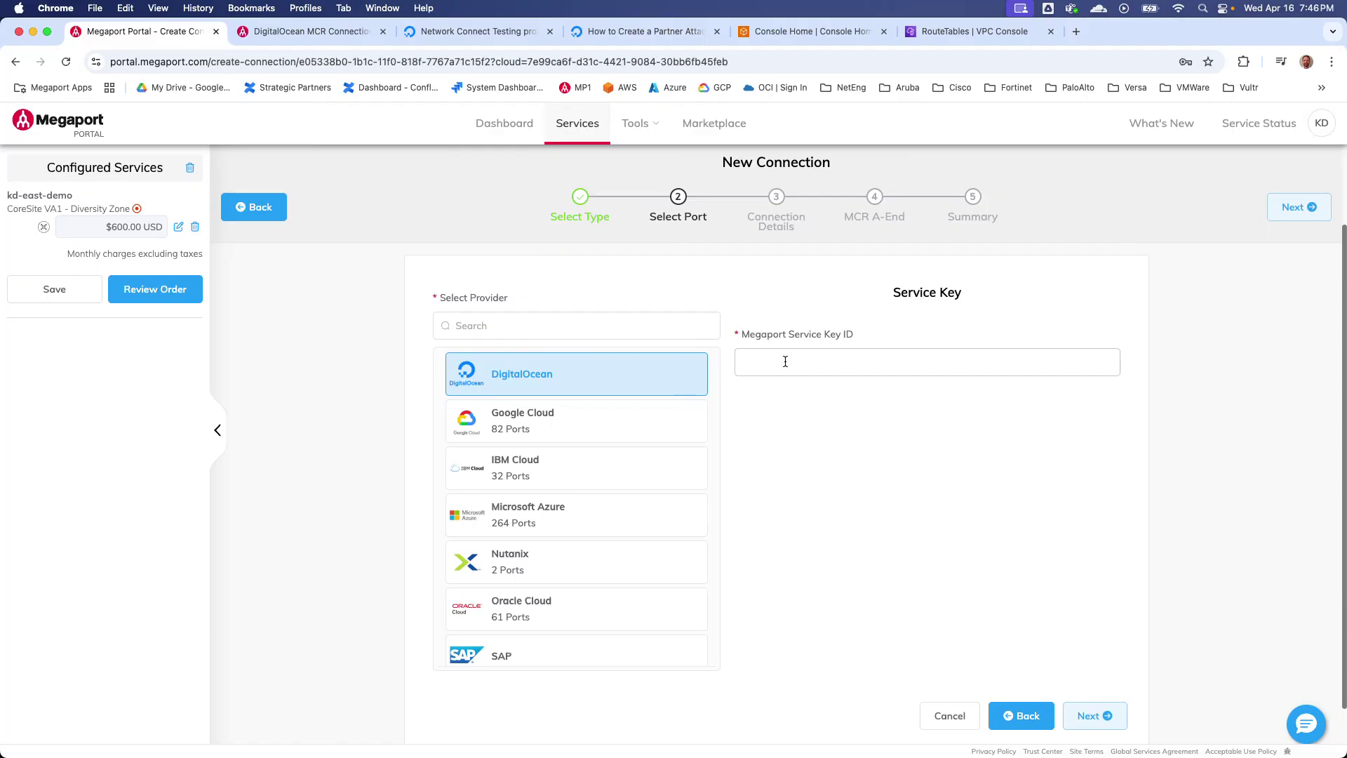
# Step: Switch to the DigitalOcean console and start a new partner attachment under the multi-cloud networking integrations
pyautogui.click(470, 30)
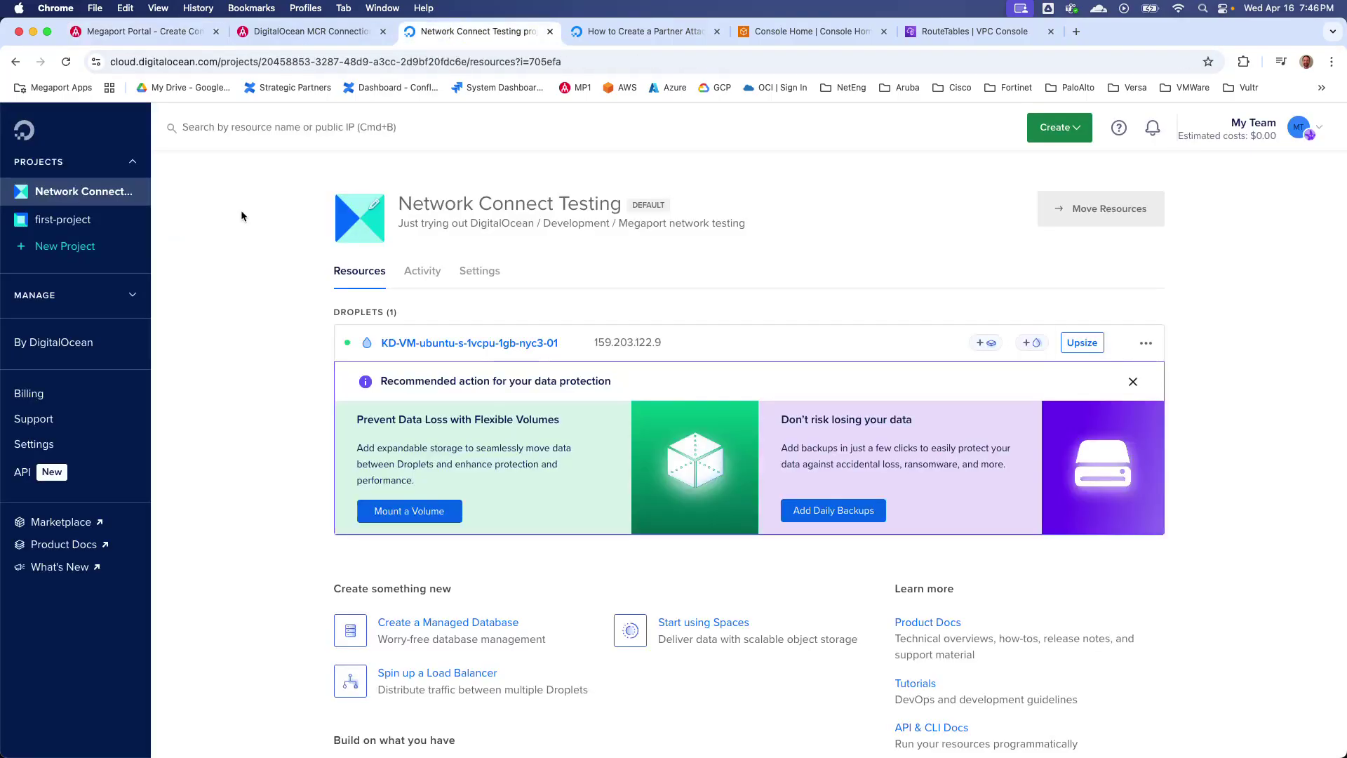
pyautogui.click(120, 301)
pyautogui.click(93, 415)
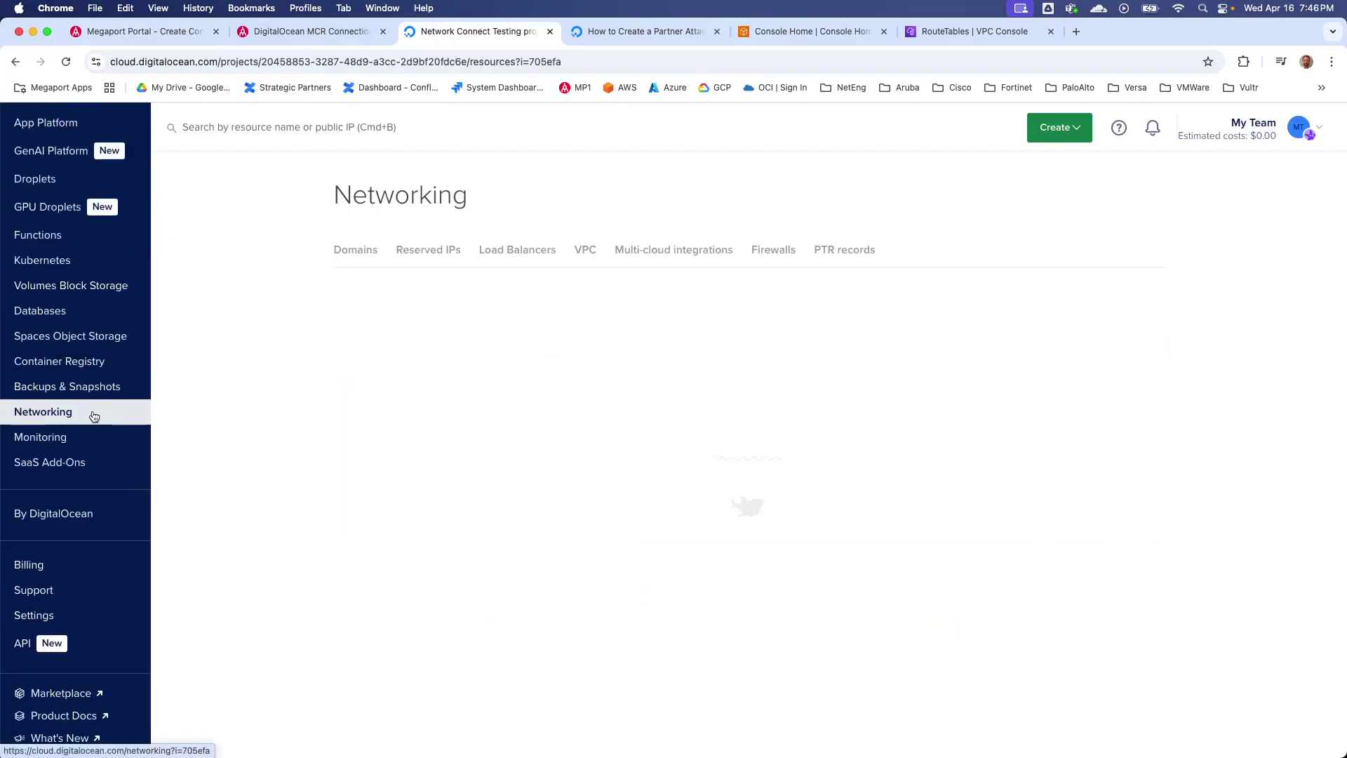
pyautogui.click(675, 250)
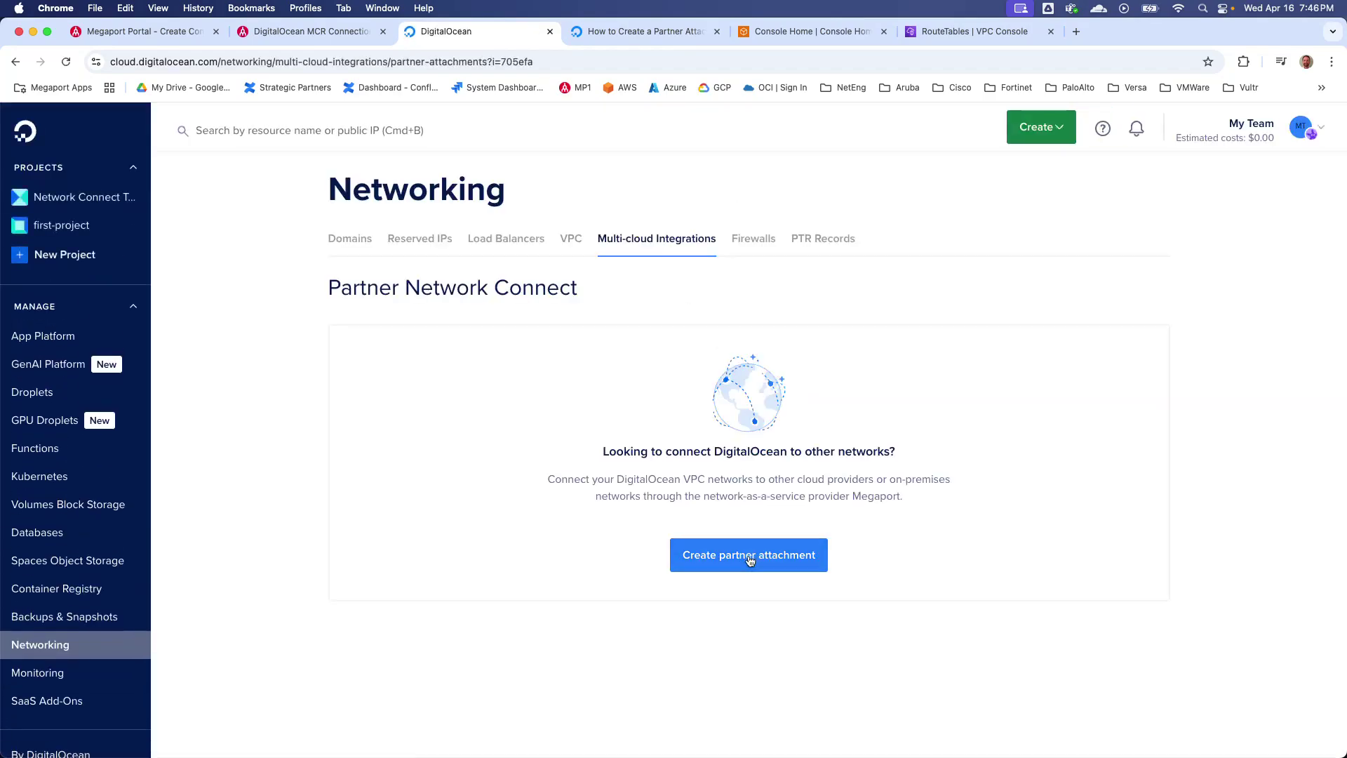
pyautogui.click(746, 561)
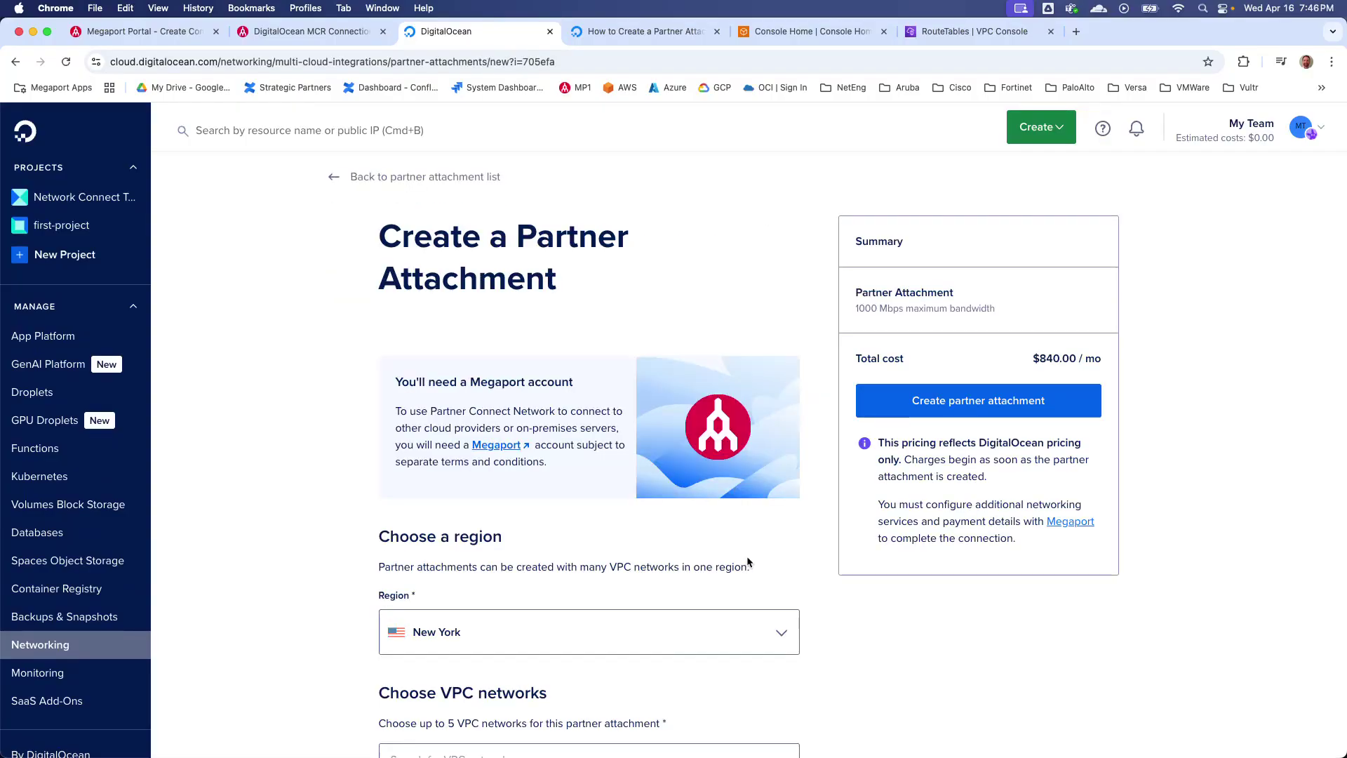
# Step: Choose the New York region and the demo-vpc-nyc3 VPC network for the partner attachment
pyautogui.scroll(-4, 578, 580)
pyautogui.scroll(-2, 578, 575)
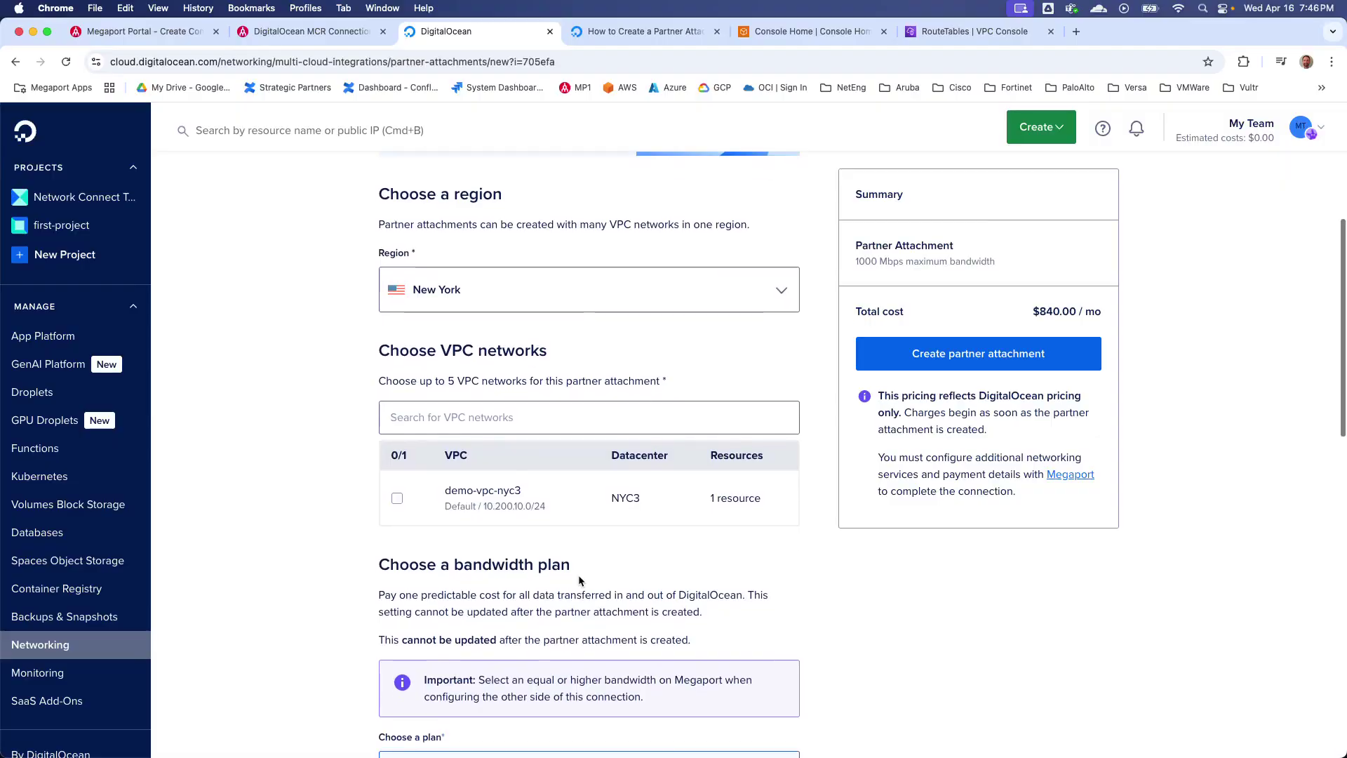
pyautogui.click(451, 290)
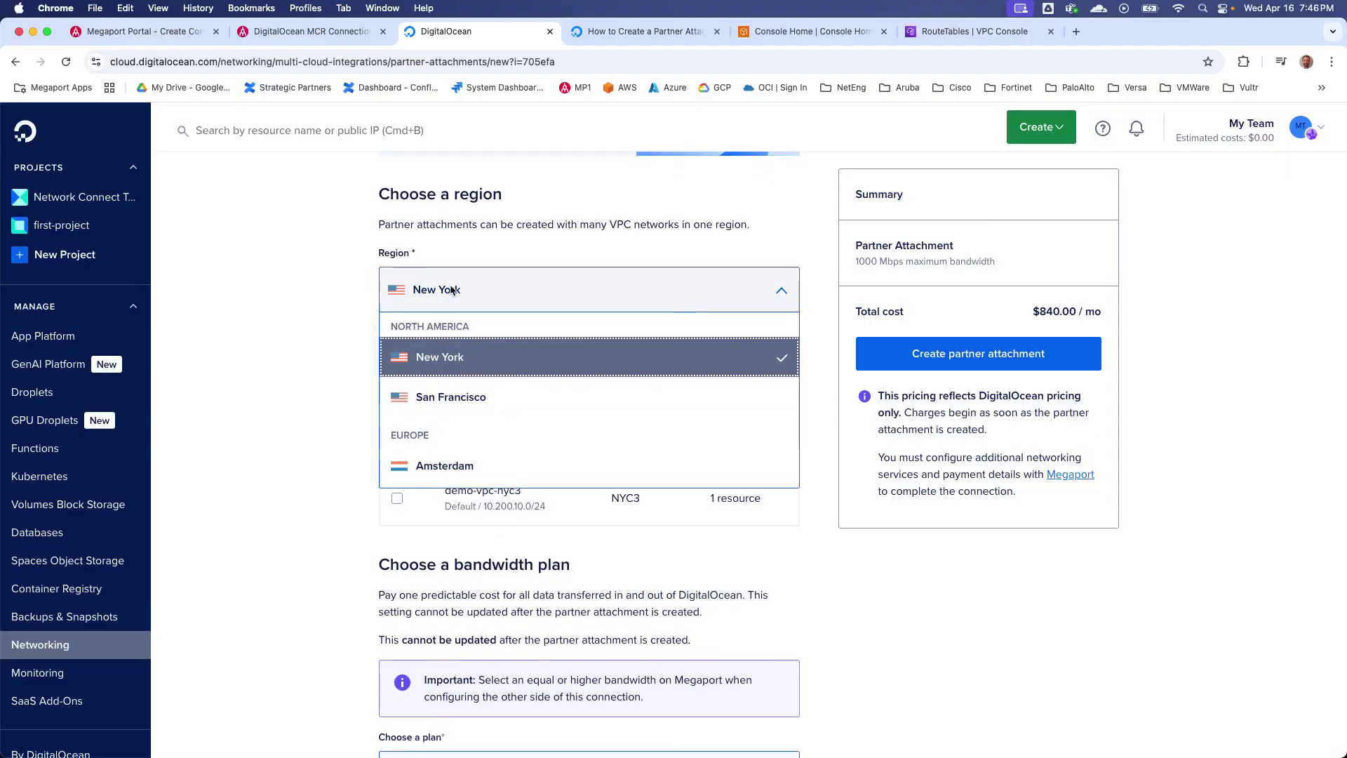
pyautogui.click(448, 361)
pyautogui.click(396, 497)
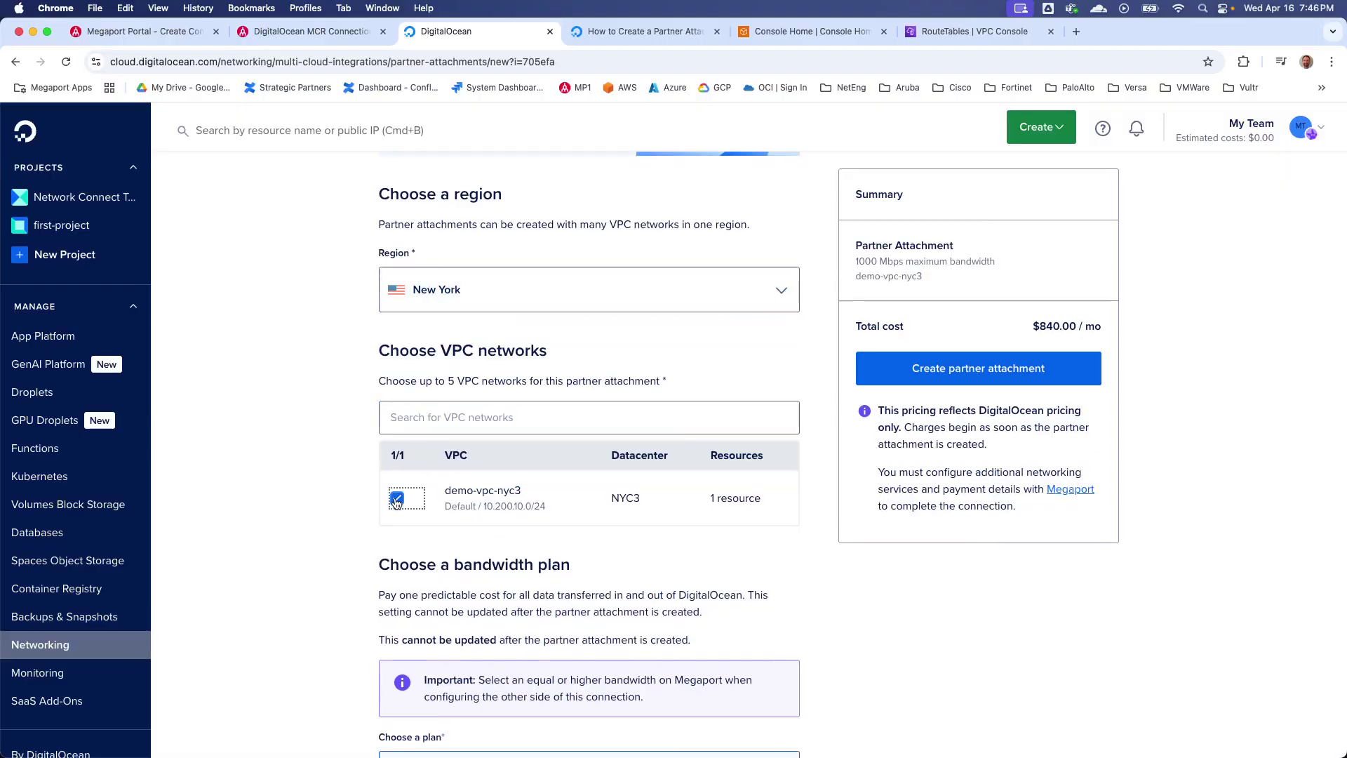
# Step: Set the peer Autonomous System Number in the partner attachment's BGP settings to 64512
pyautogui.scroll(-5, 358, 495)
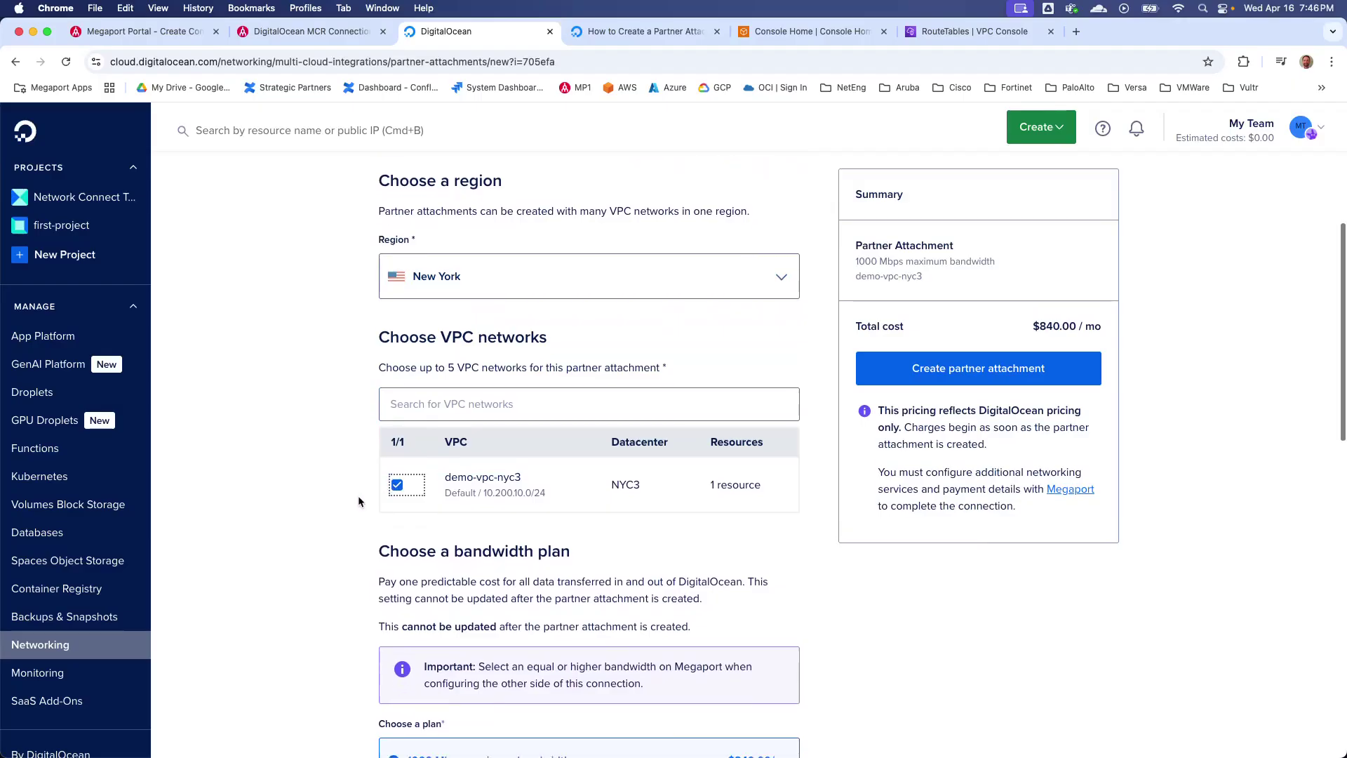
pyautogui.scroll(-6, 357, 495)
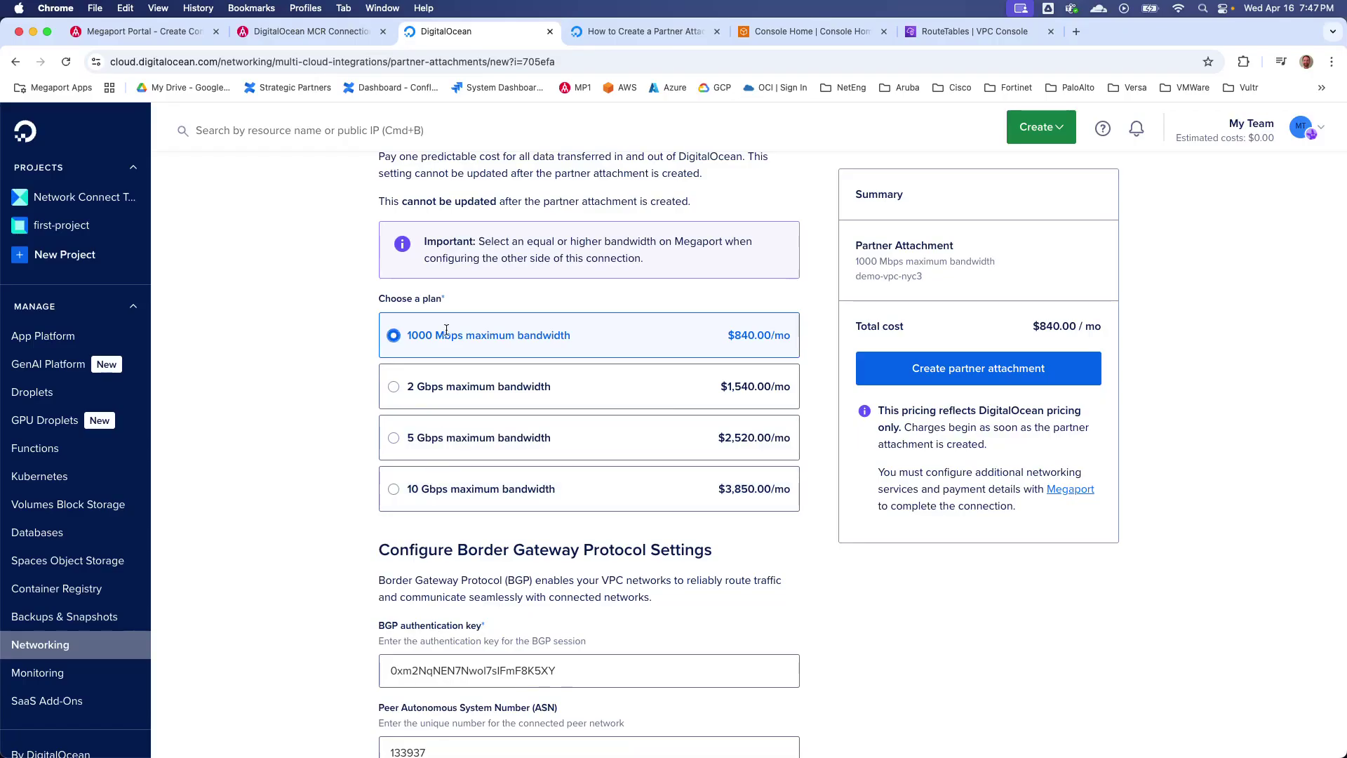
pyautogui.scroll(-8, 460, 505)
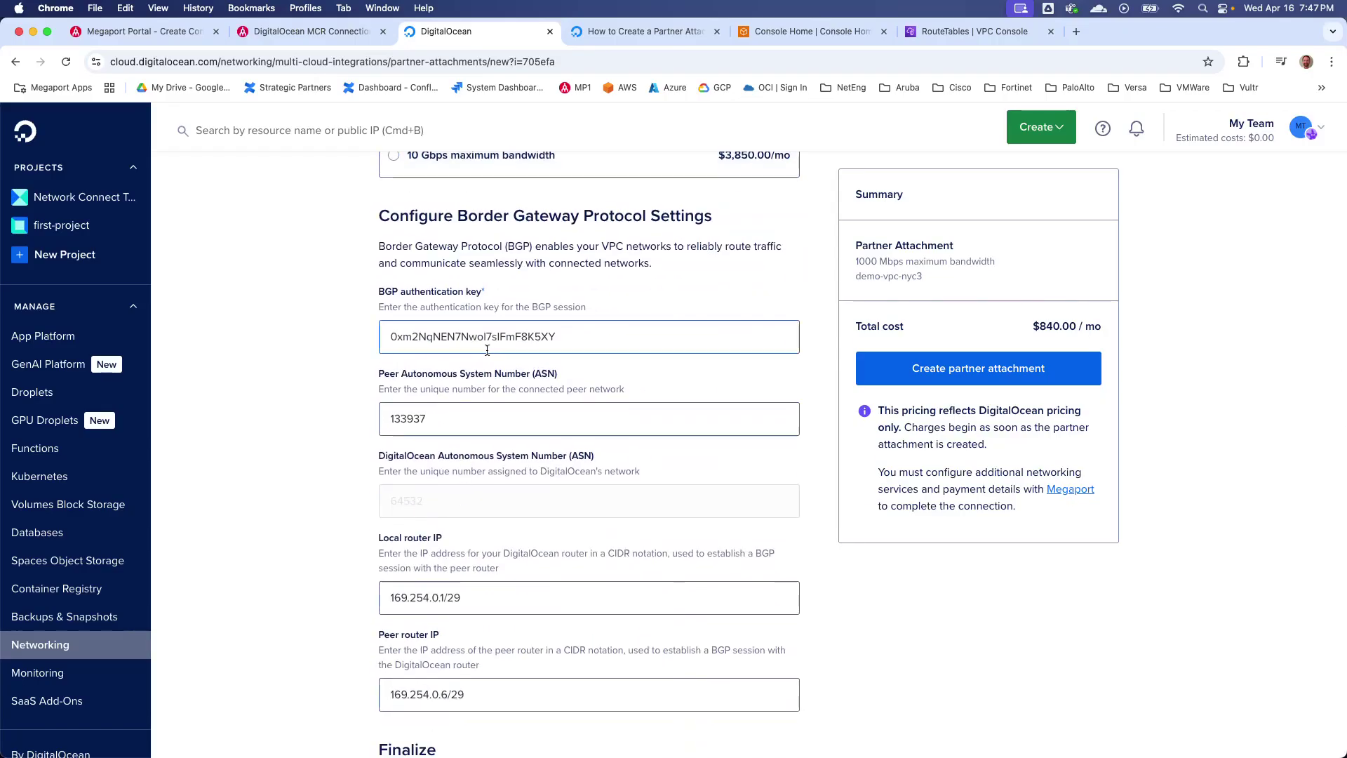
pyautogui.doubleClick(545, 420)
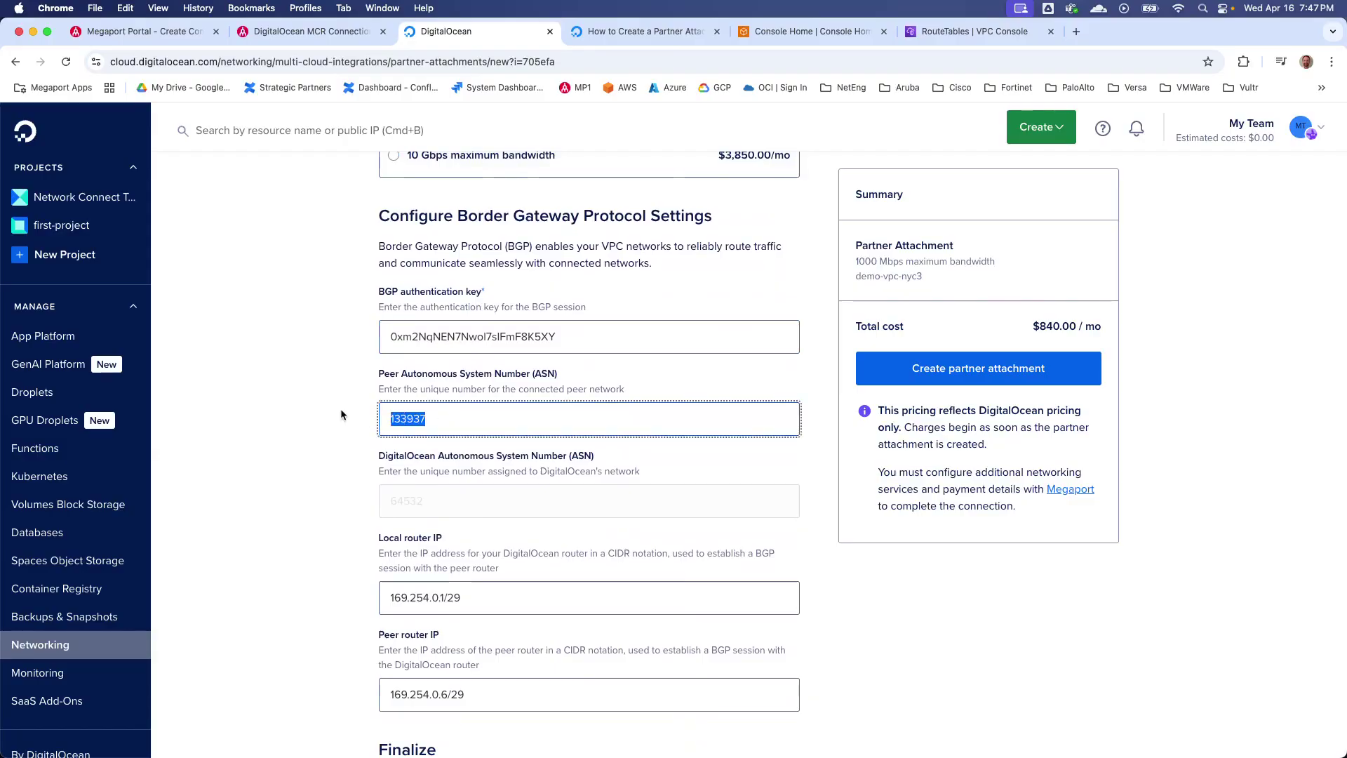
pyautogui.write('64512')
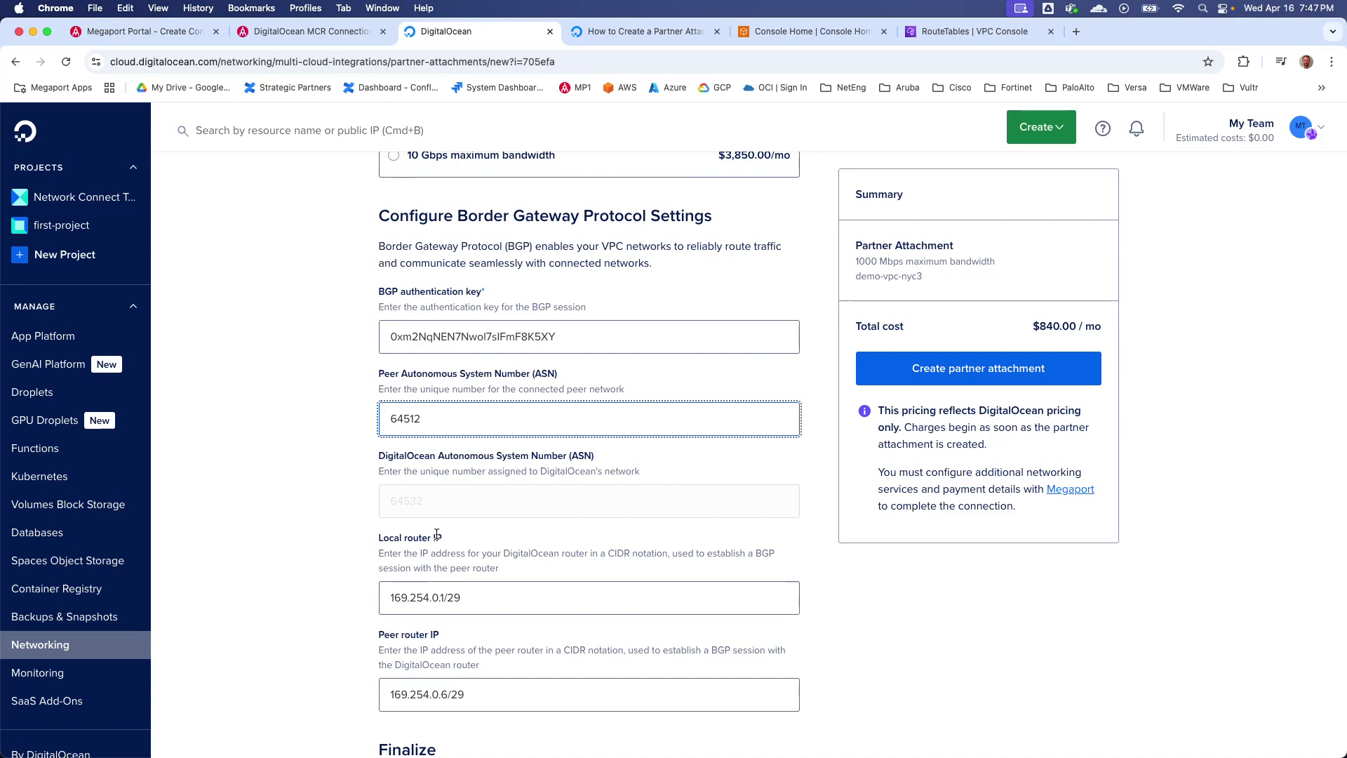
# Step: Prefix the partner attachment's existing name with "kd-" and create the partner attachment
pyautogui.scroll(-5, 446, 543)
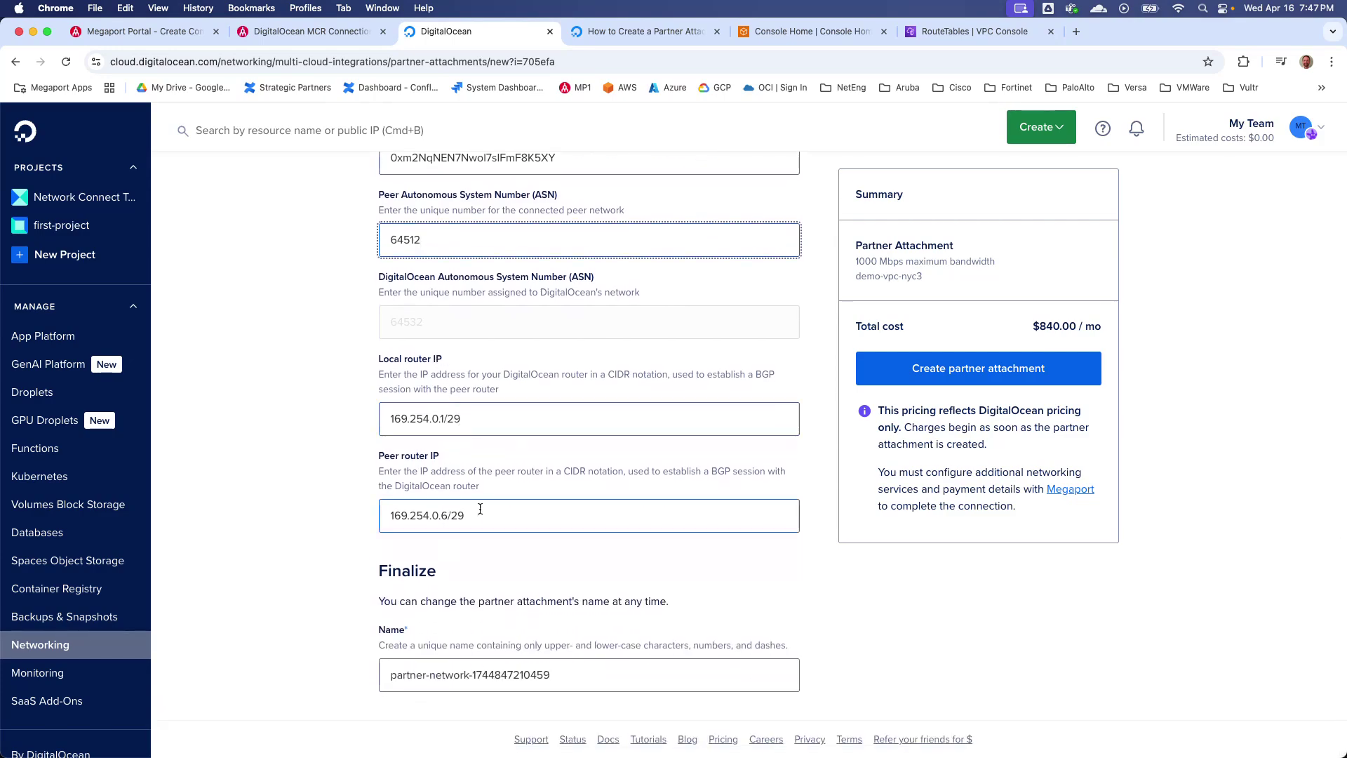
pyautogui.click(390, 678)
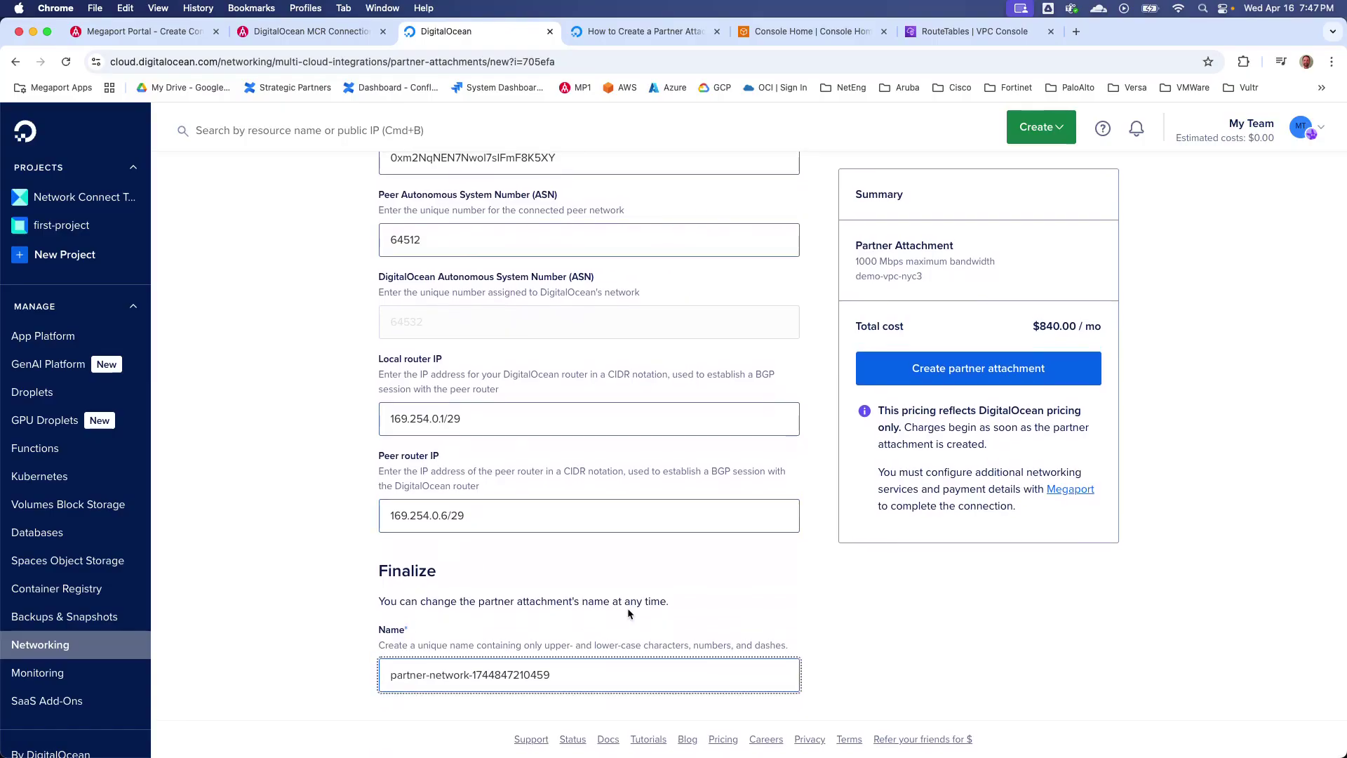
pyautogui.write('kd')
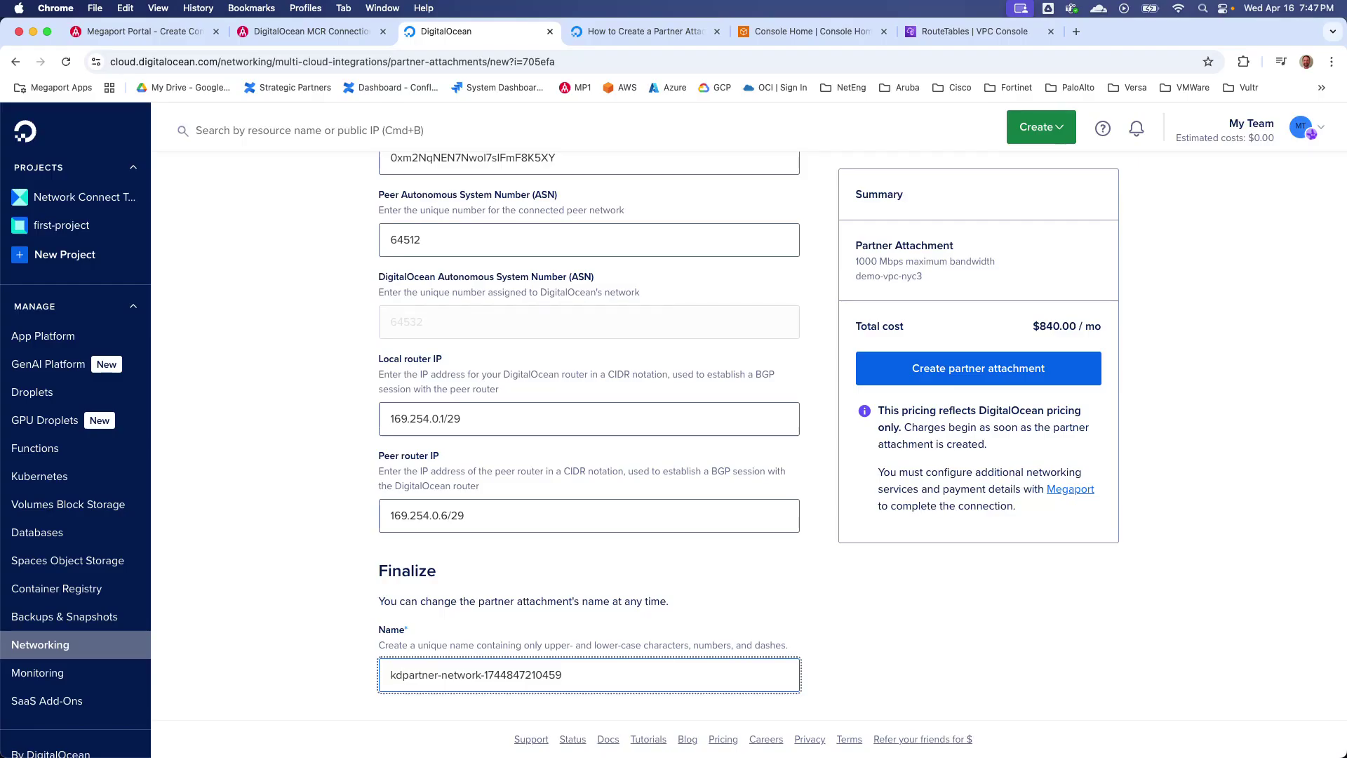
pyautogui.write('-')
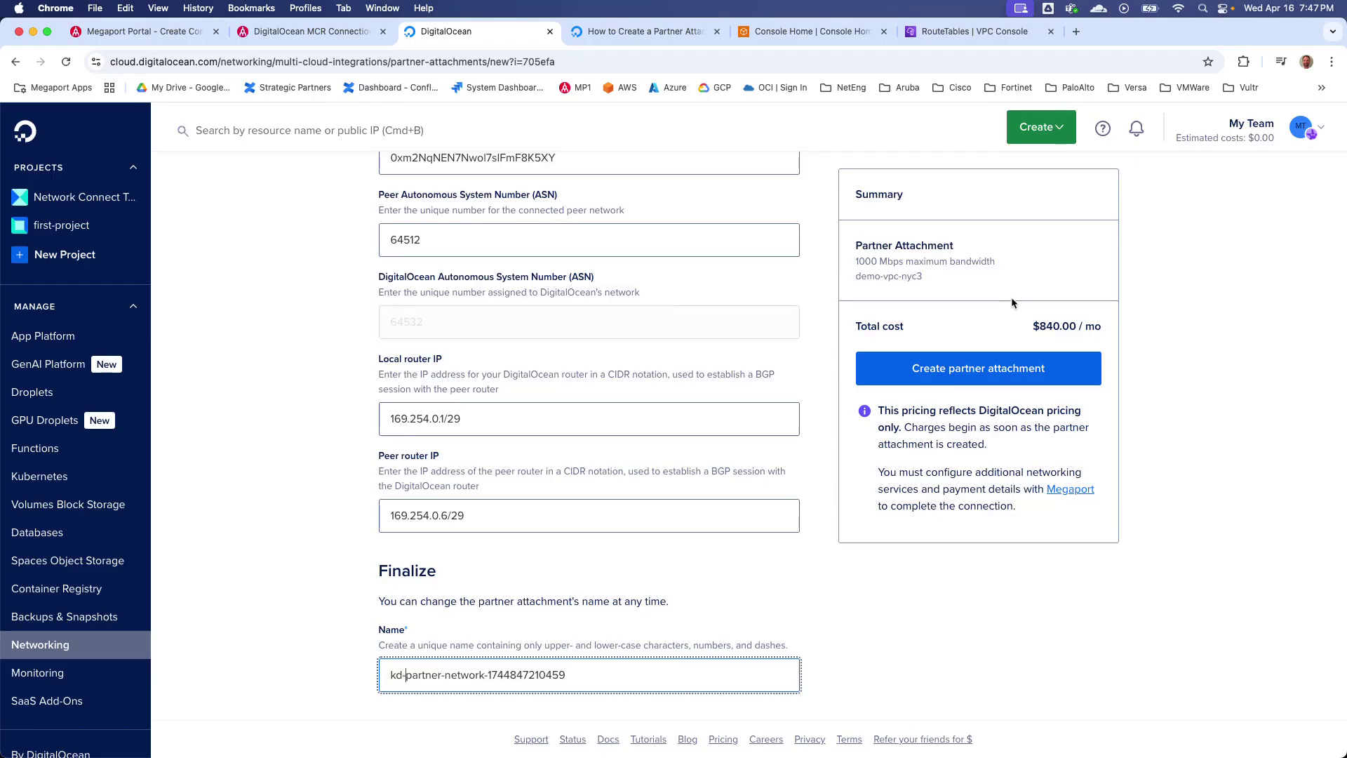
pyautogui.click(955, 371)
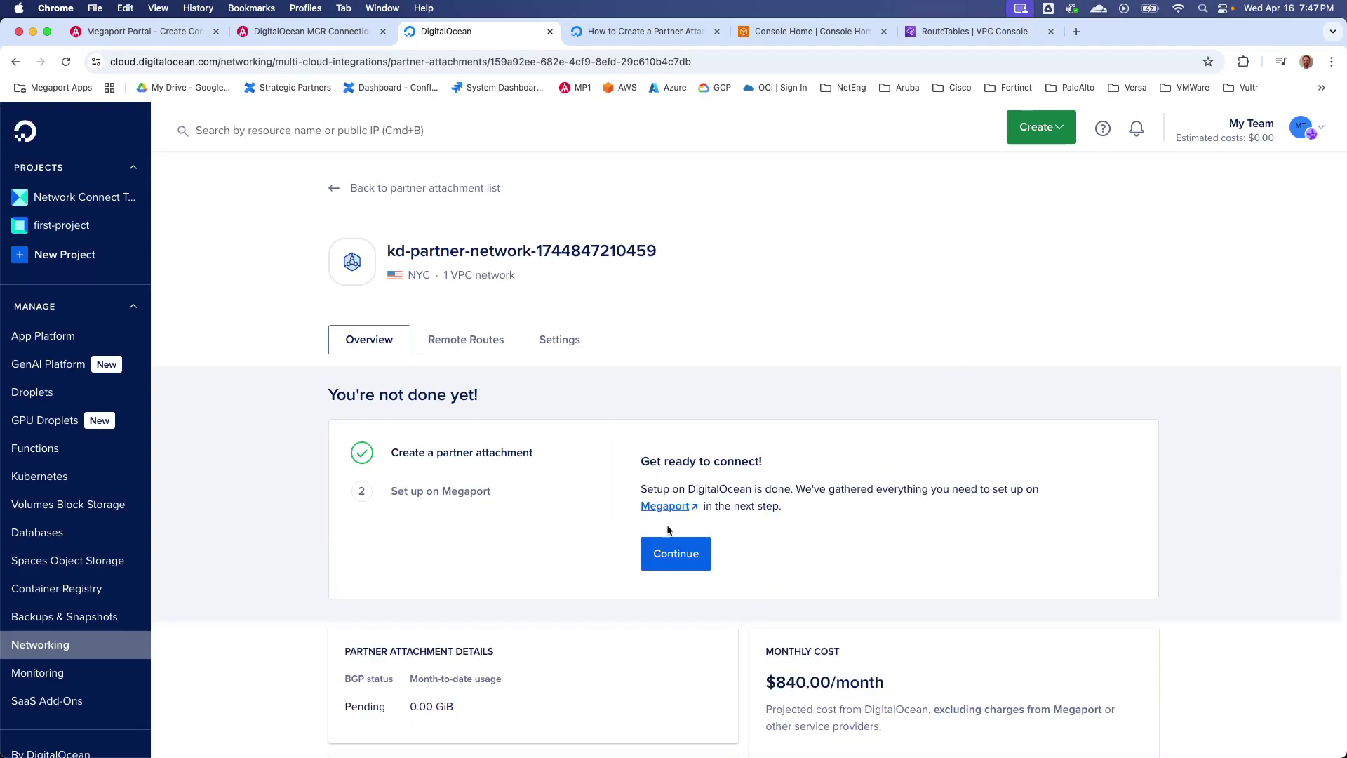
# Step: Continue to the Megaport setup of the new partner attachment and copy its Megaport service key
pyautogui.scroll(-2, 668, 531)
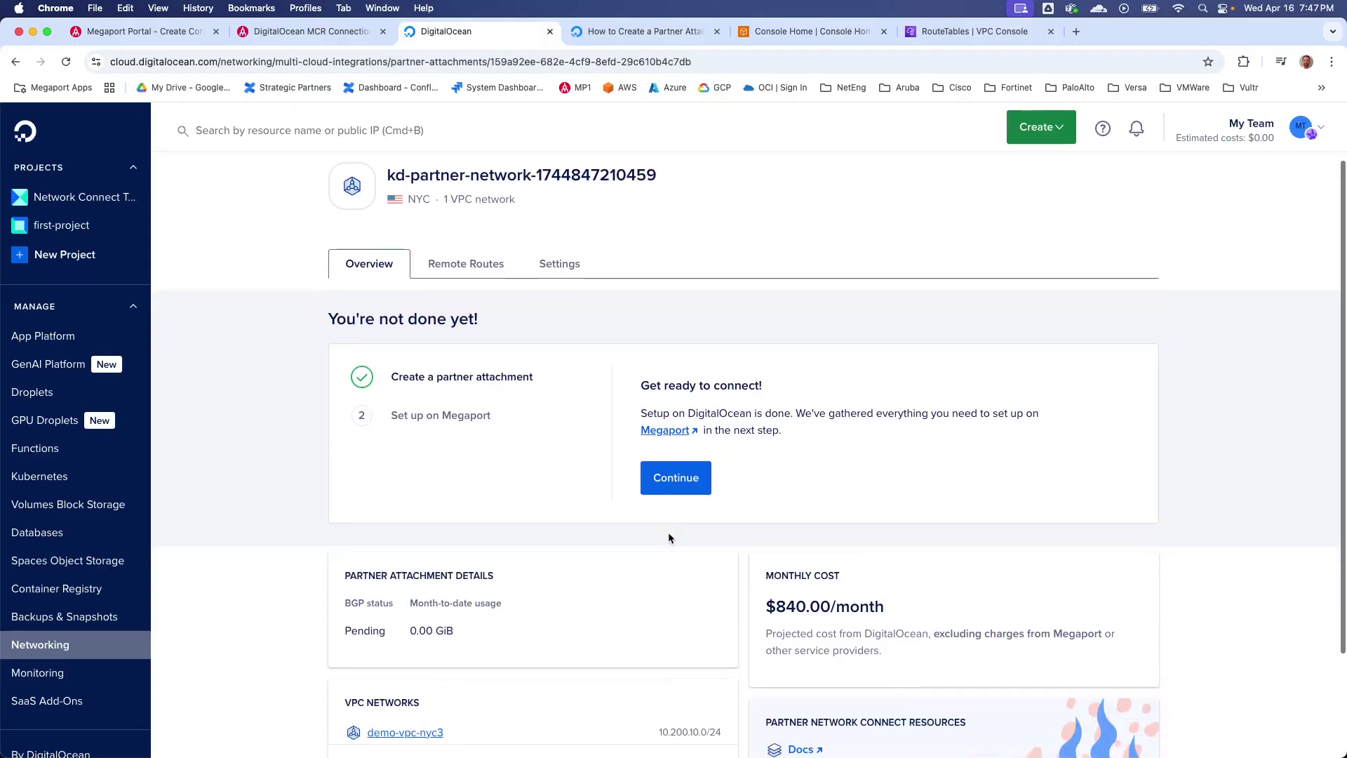
pyautogui.click(674, 480)
pyautogui.scroll(-2, 773, 494)
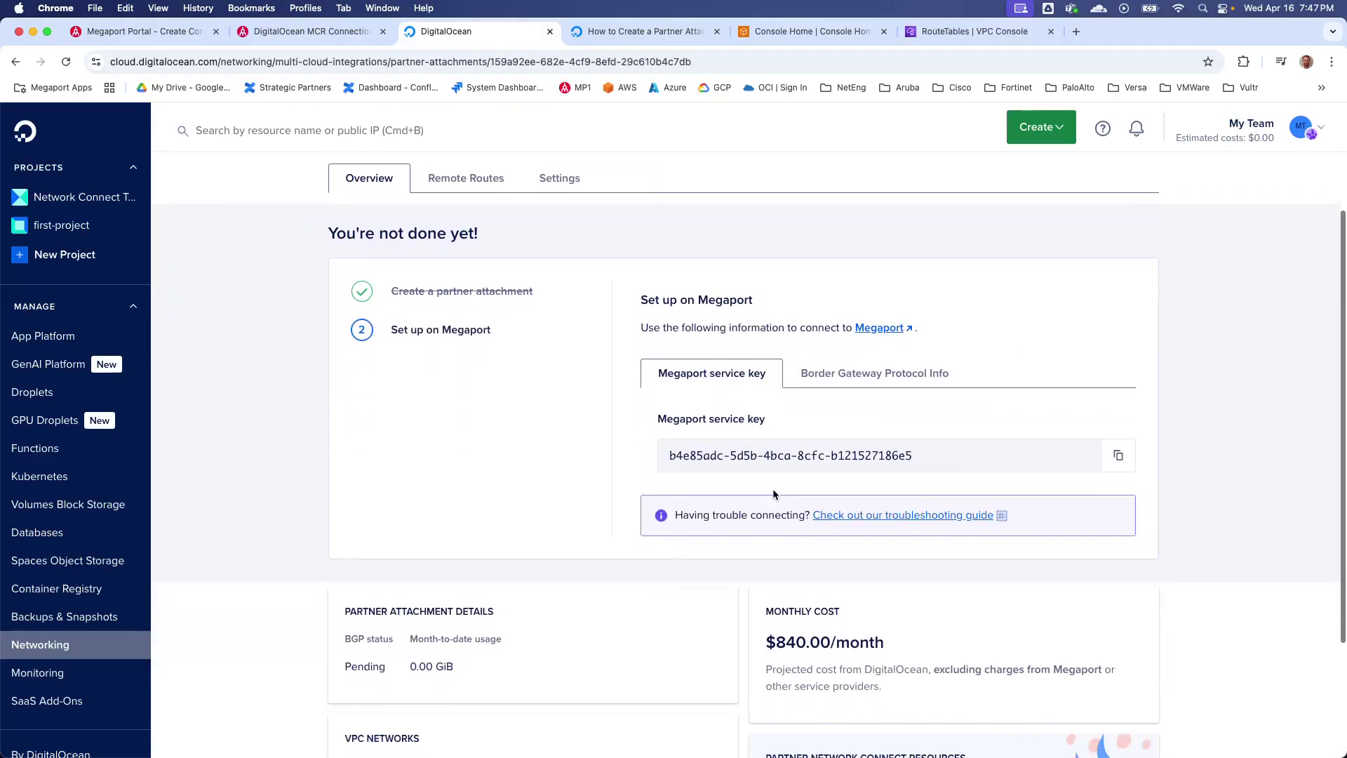
pyautogui.click(1118, 449)
# Step: Switch to the Megaport Portal, paste the Megaport service key for the DigitalOcean connection and proceed to the connection details
pyautogui.click(150, 30)
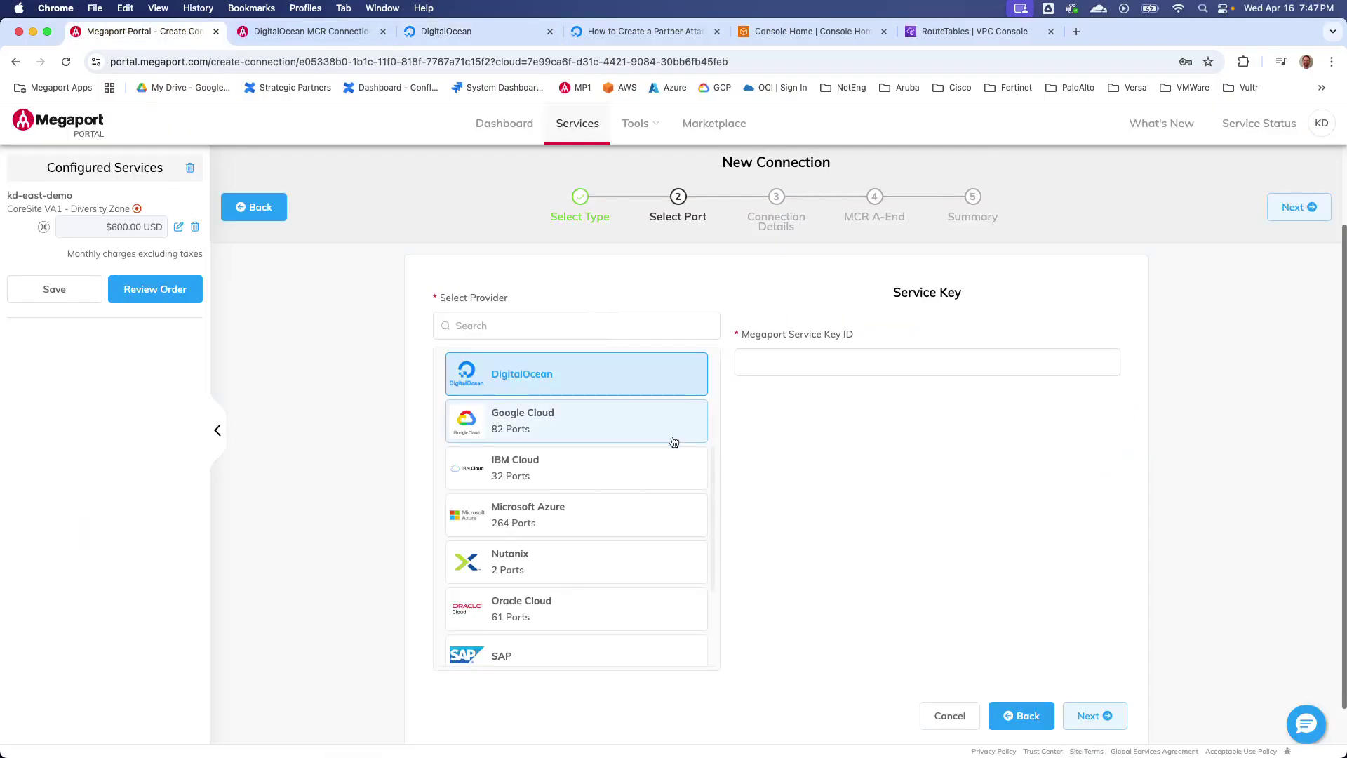
pyautogui.click(799, 359)
pyautogui.press('super+v')
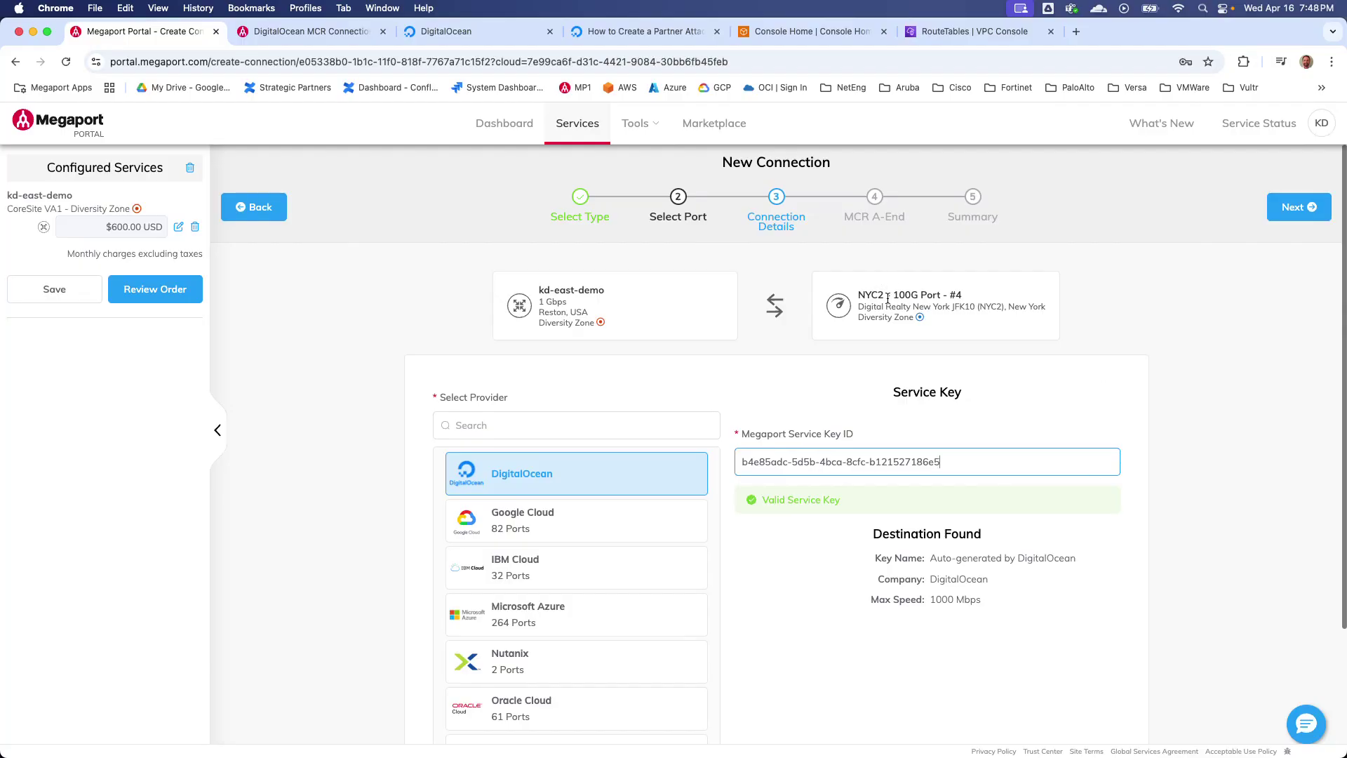
pyautogui.scroll(-3, 930, 326)
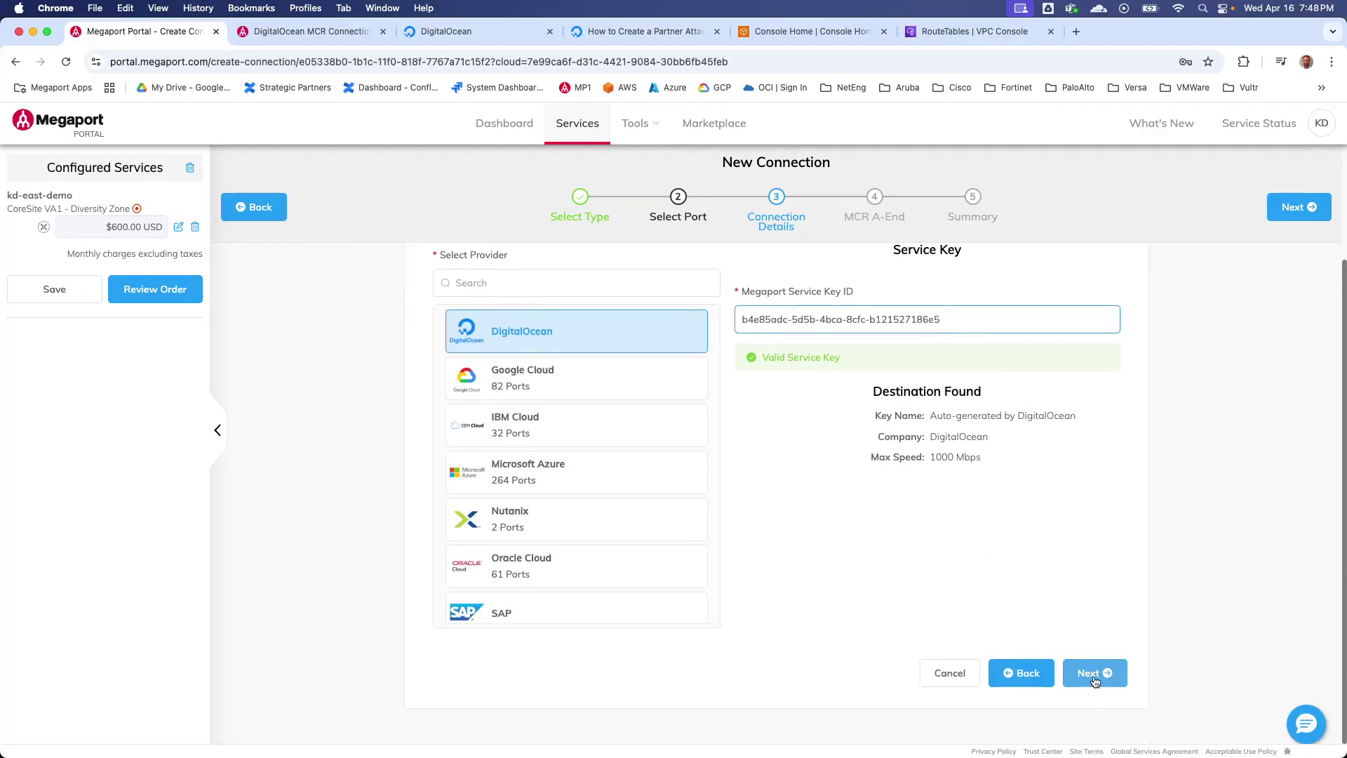
pyautogui.click(1095, 675)
# Step: Name the connection kd-d0-partner-attach with a rate limit of 1000 Mbps and no minimum term, and proceed to the MCR A-End settings
pyautogui.click(777, 308)
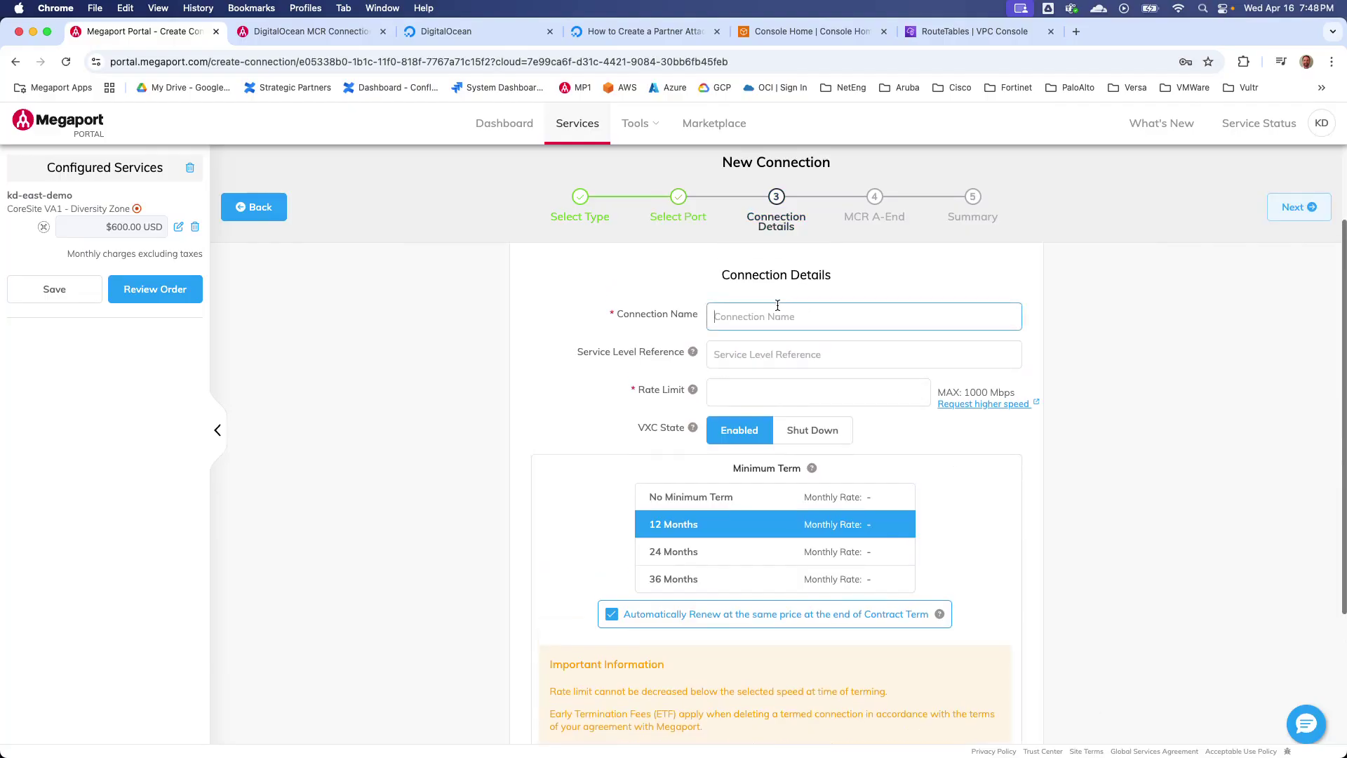
pyautogui.write('kd-d0-partner-attach')
pyautogui.click(764, 388)
pyautogui.write('1000')
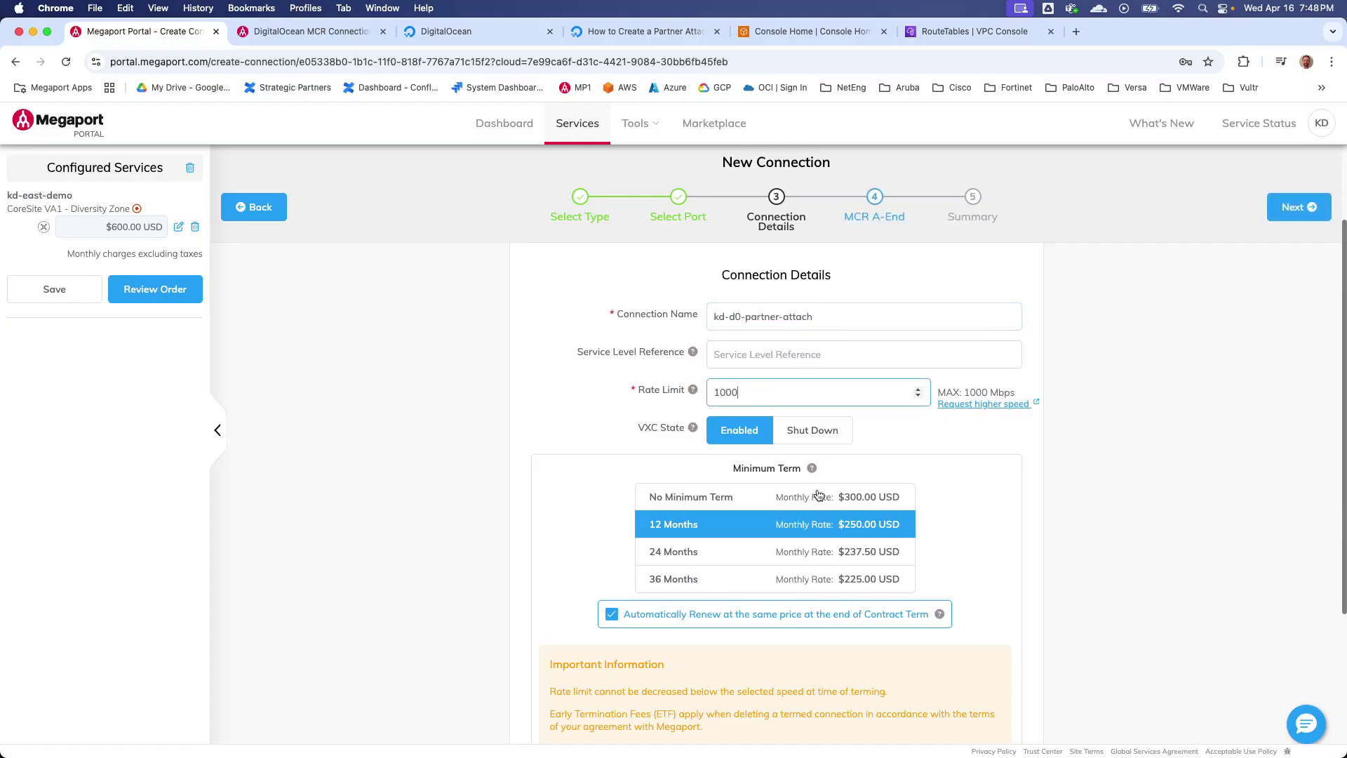
pyautogui.click(815, 497)
pyautogui.scroll(-1, 1119, 583)
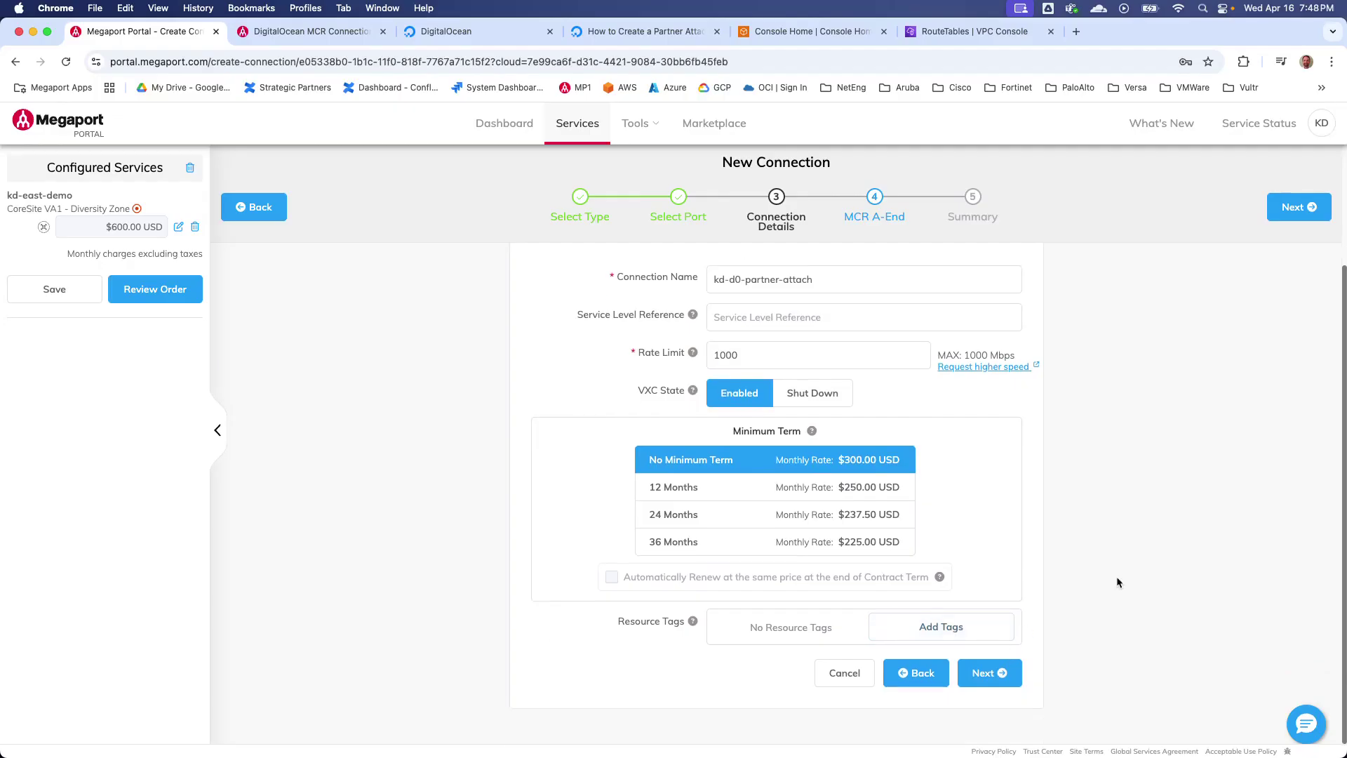
pyautogui.click(986, 674)
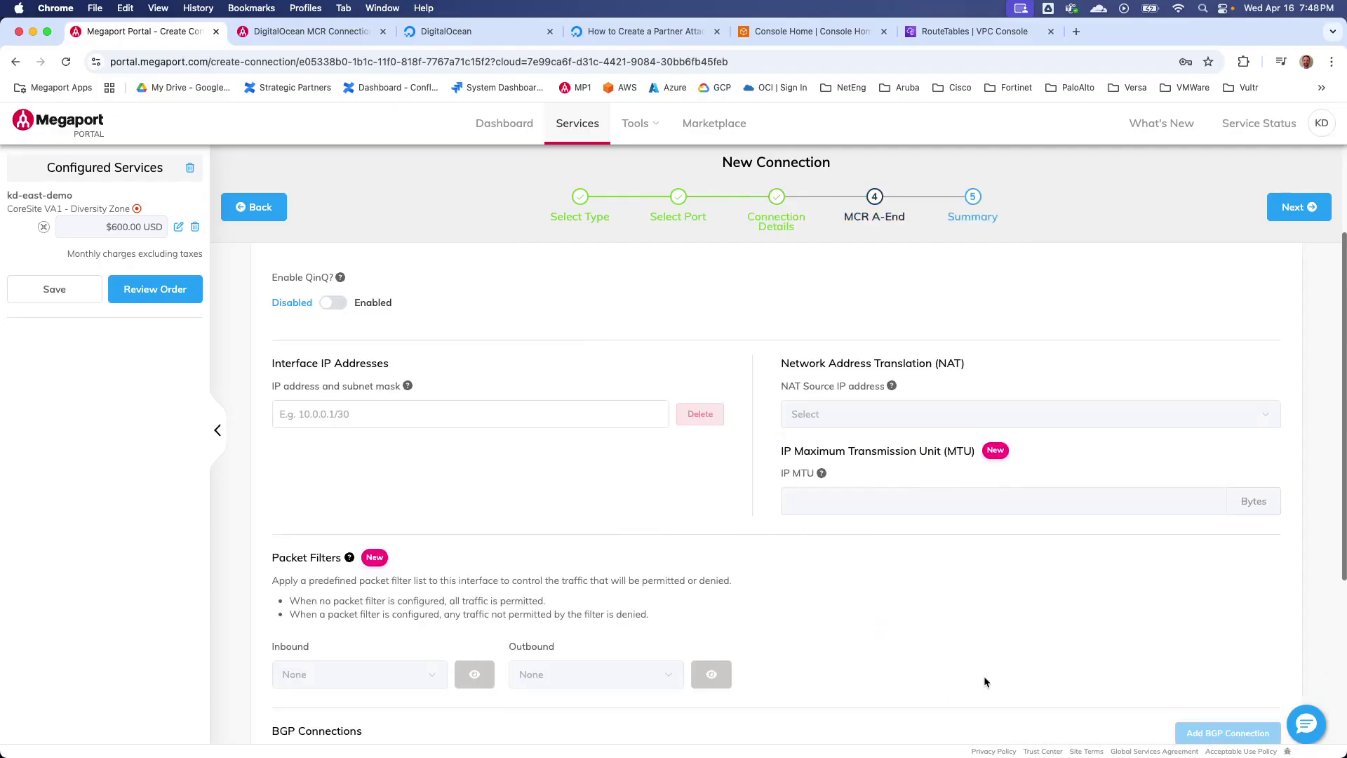
# Step: Copy the peer router IP from DigitalOcean's BGP info and enter 169.254.0.6/29 as the MCR's interface IP address in the Megaport Portal
pyautogui.scroll(-2, 498, 473)
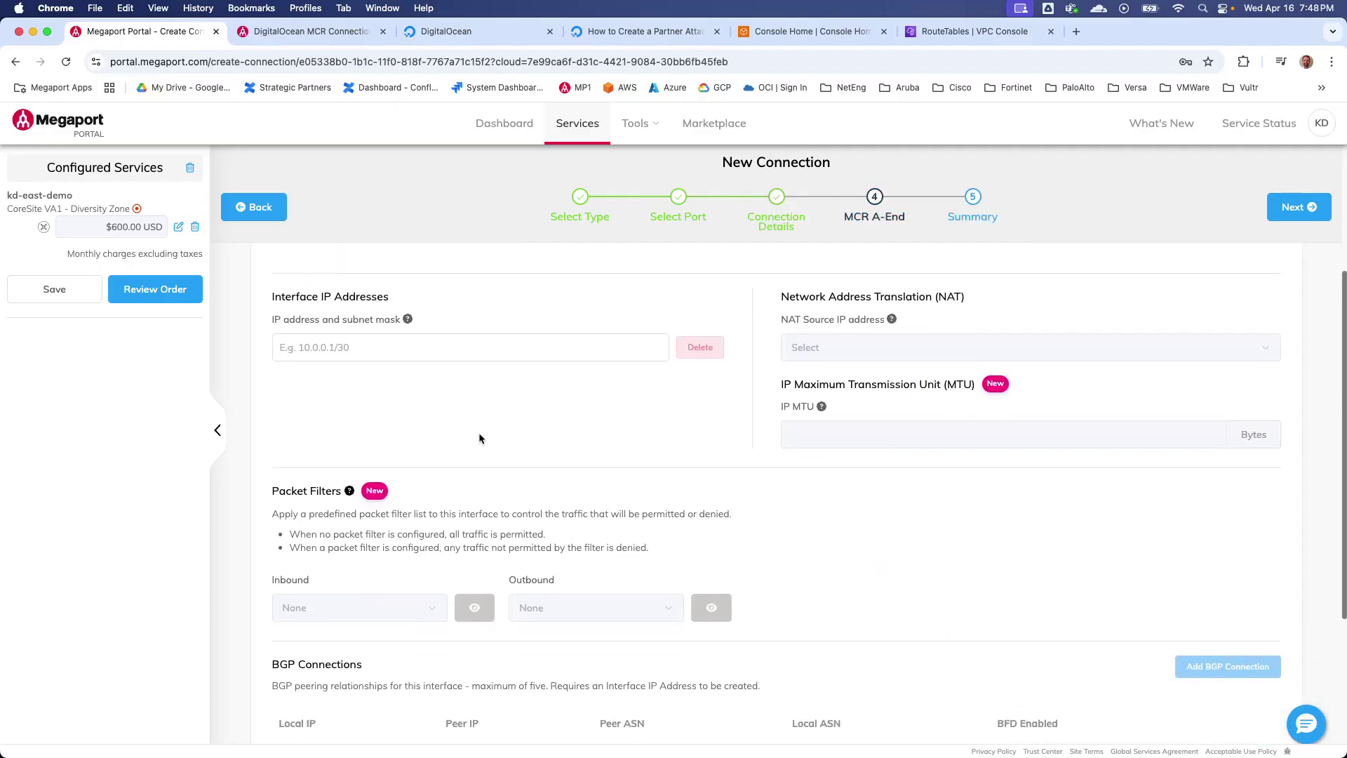
pyautogui.click(445, 33)
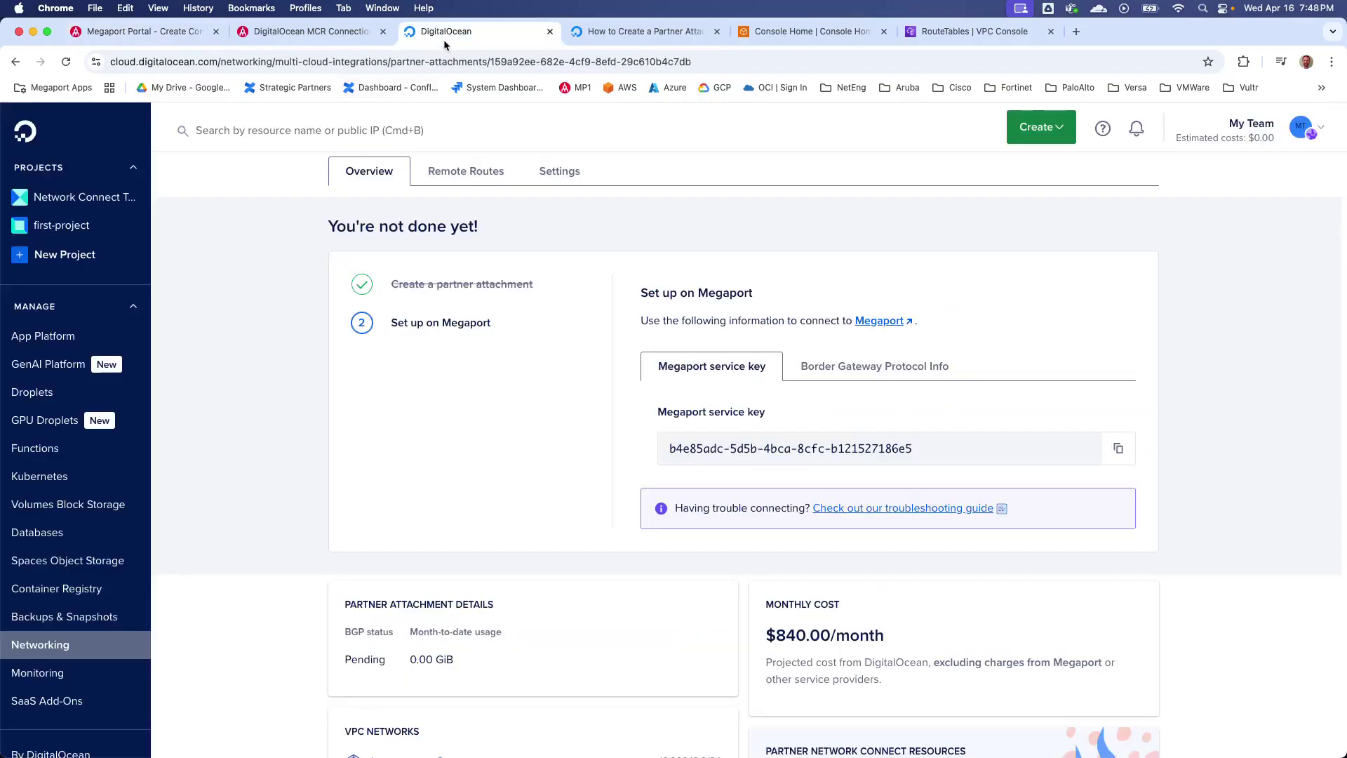
pyautogui.click(875, 365)
pyautogui.scroll(-2, 867, 467)
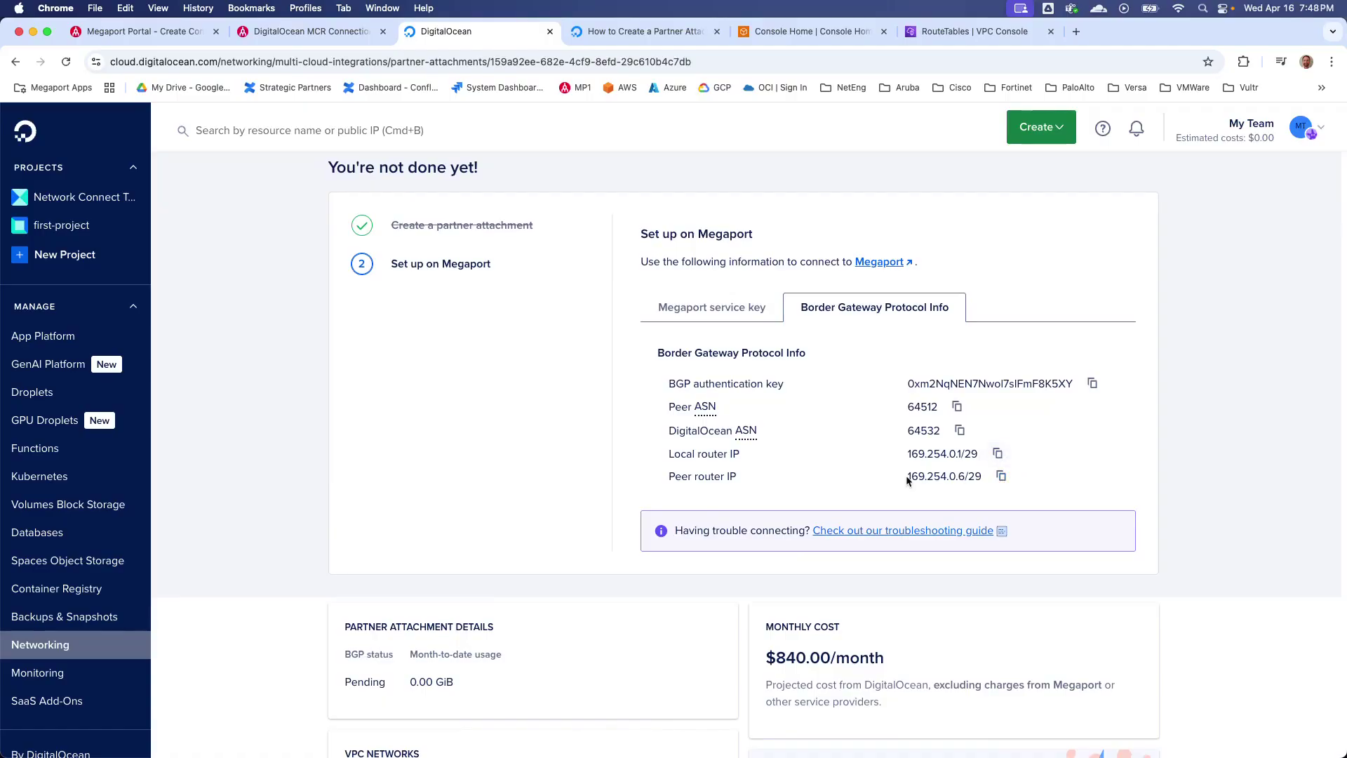
pyautogui.click(1001, 475)
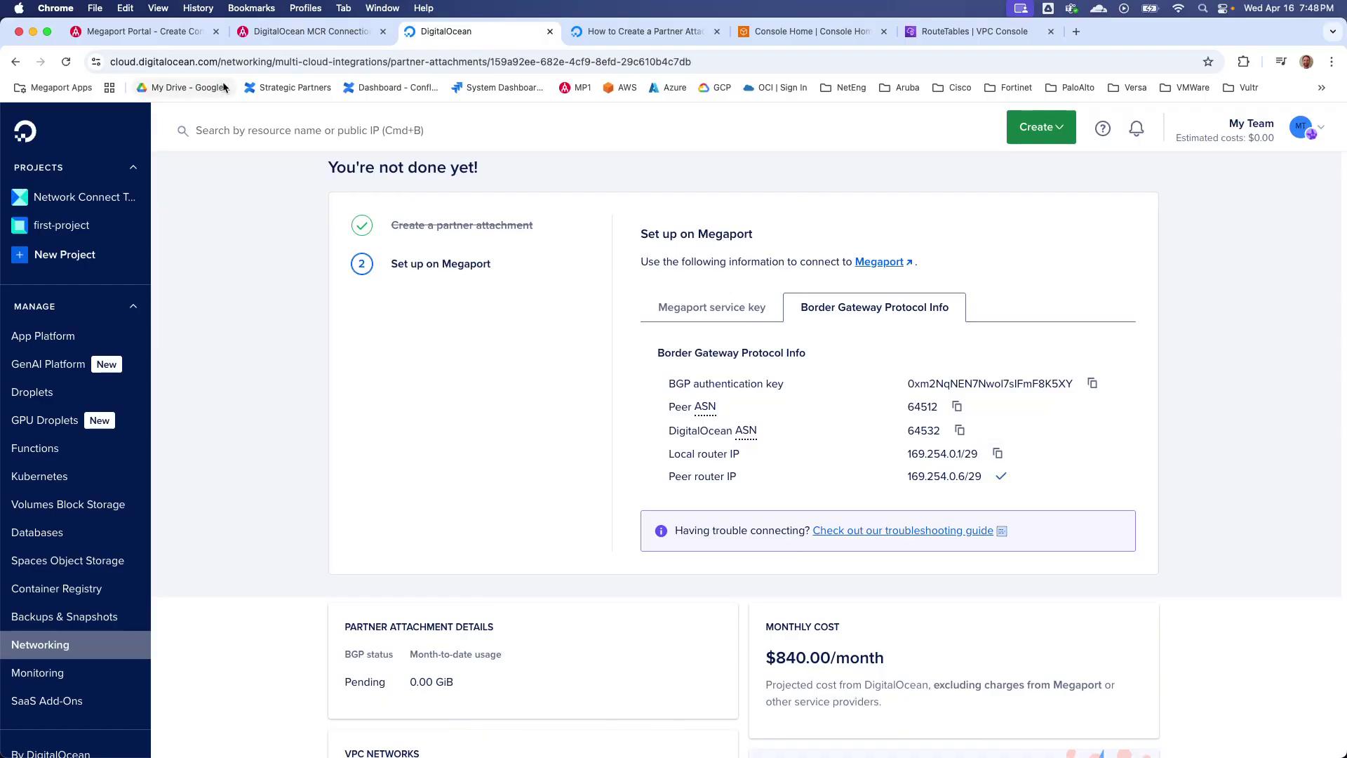
pyautogui.click(219, 27)
pyautogui.click(356, 347)
pyautogui.press('super+v')
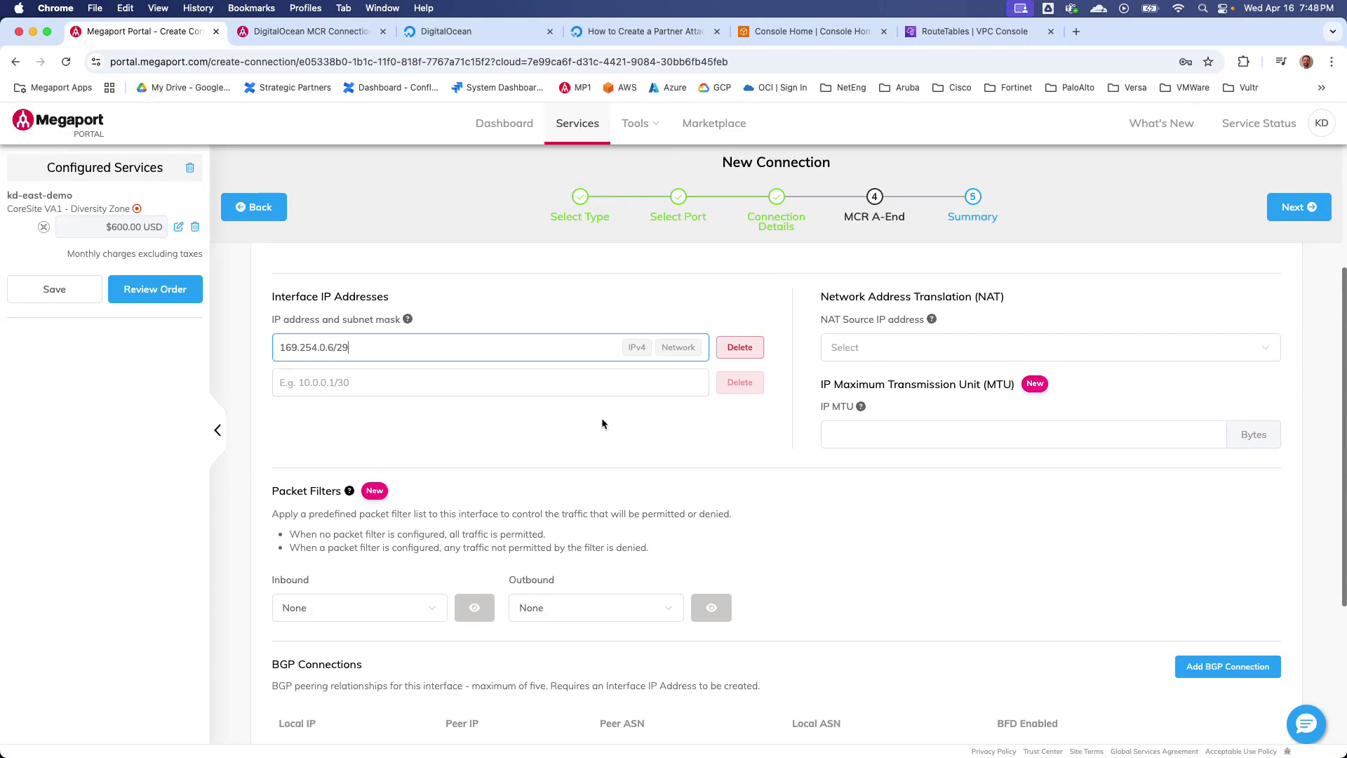
# Step: Start a BGP connection on the interface with local IP 169.254.0.6 and peer IP 169.254.0.1
pyautogui.scroll(-5, 727, 526)
pyautogui.click(1201, 427)
pyautogui.click(439, 340)
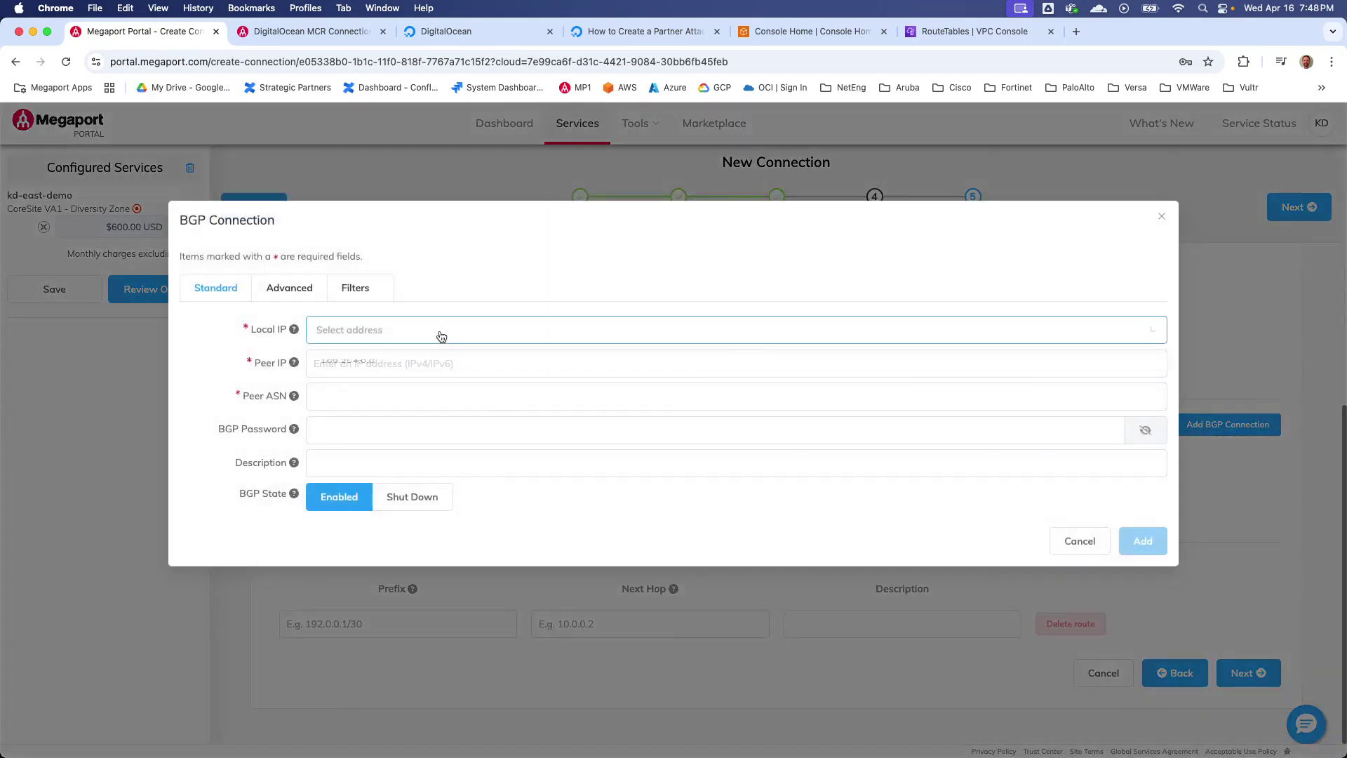
pyautogui.click(397, 367)
pyautogui.click(392, 364)
pyautogui.press('super+v')
pyautogui.press('BackSpace')
pyautogui.write('1')
# Step: Copy the DigitalOcean ASN from the DigitalOcean console and set the BGP connection's peer ASN to 64532 in the Megaport Portal
pyautogui.click(384, 400)
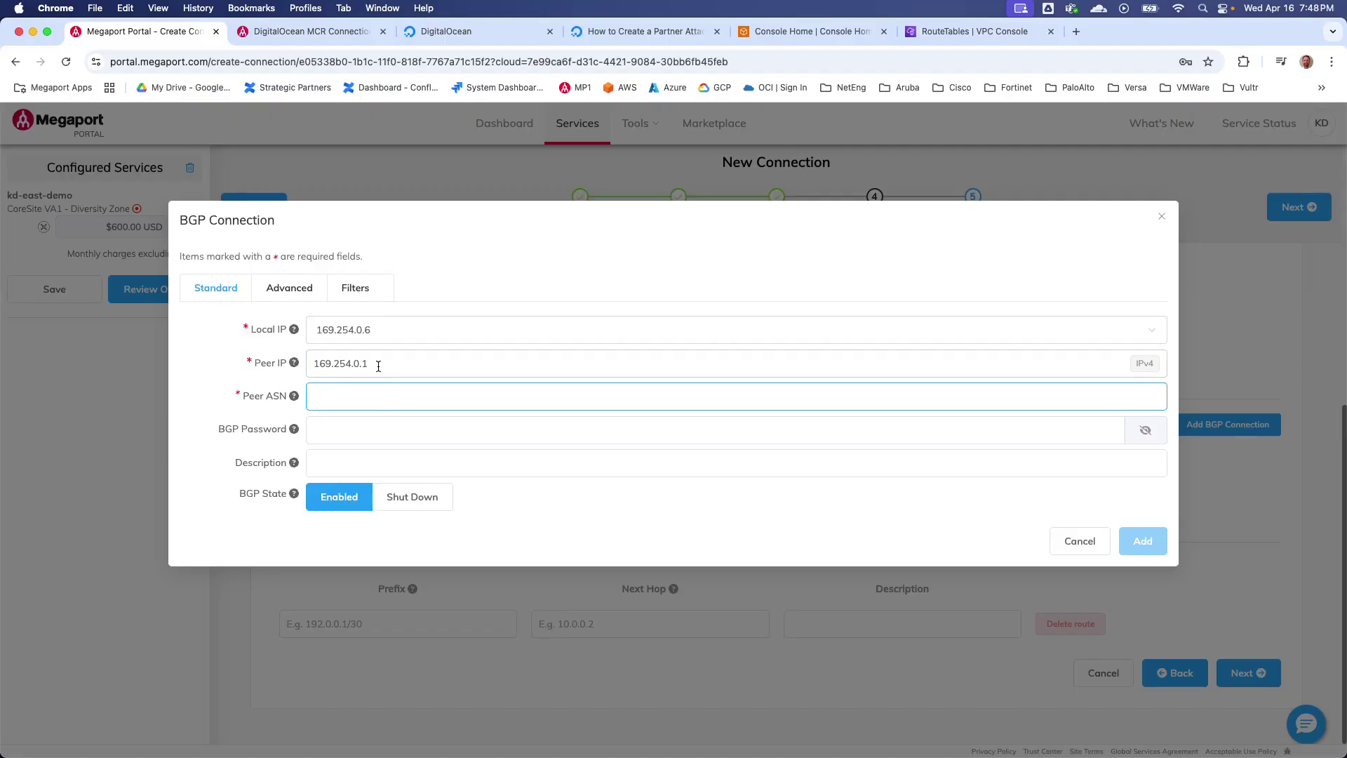
pyautogui.click(430, 33)
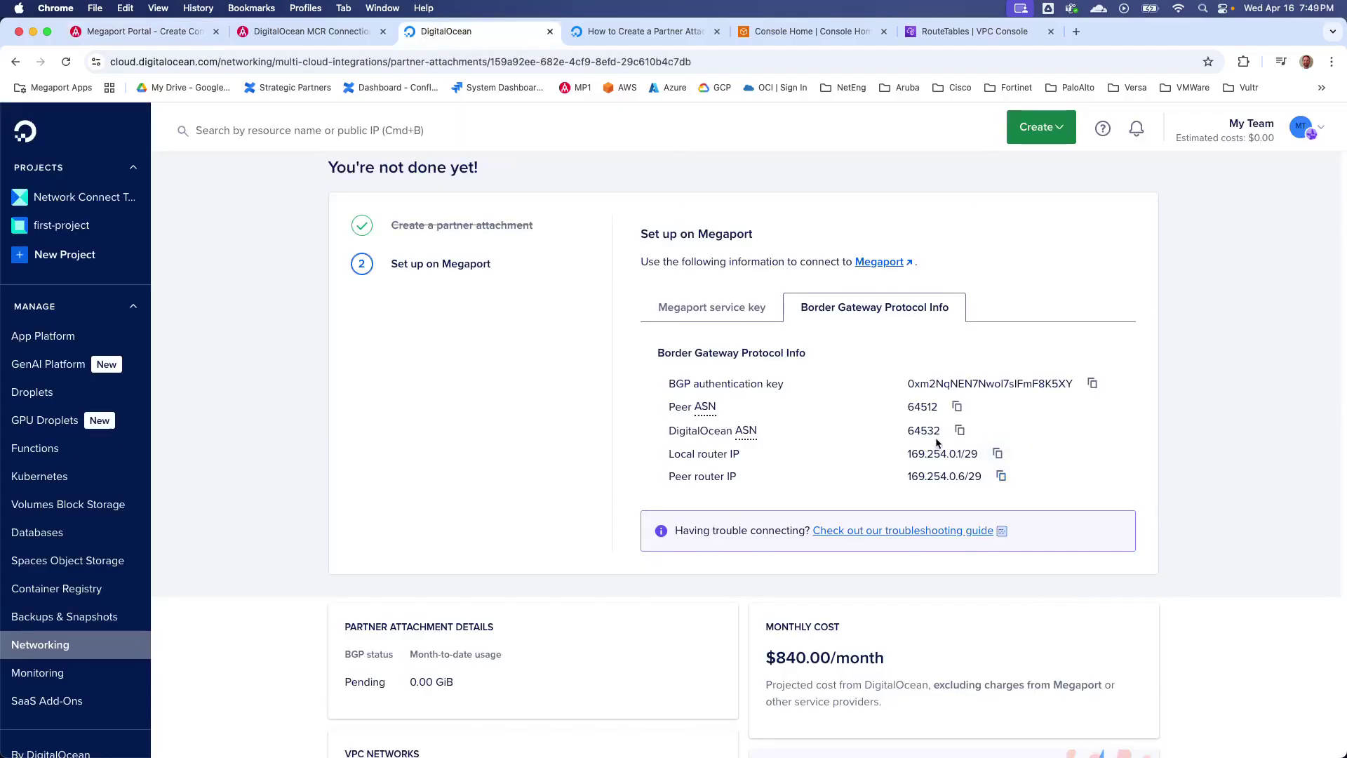
pyautogui.click(960, 431)
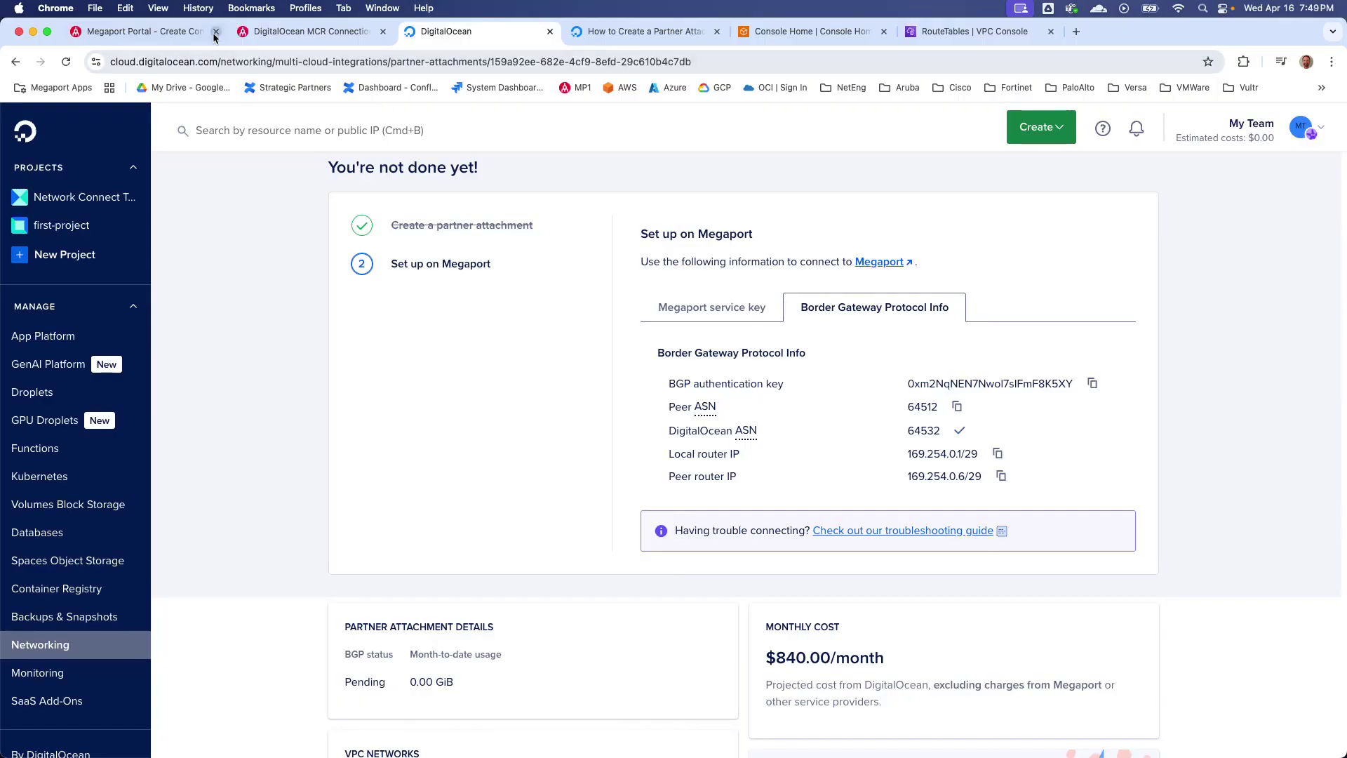
pyautogui.click(168, 31)
pyautogui.click(364, 400)
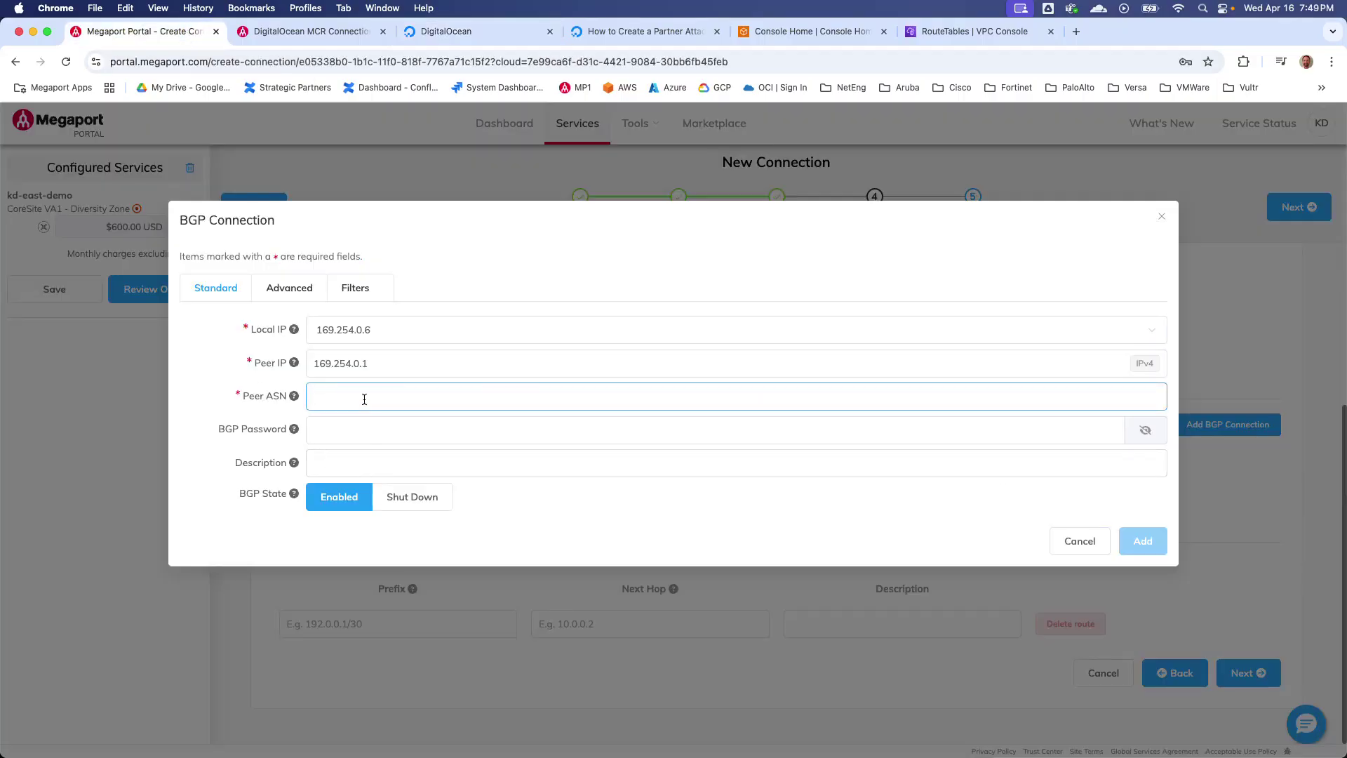
pyautogui.press('super+v')
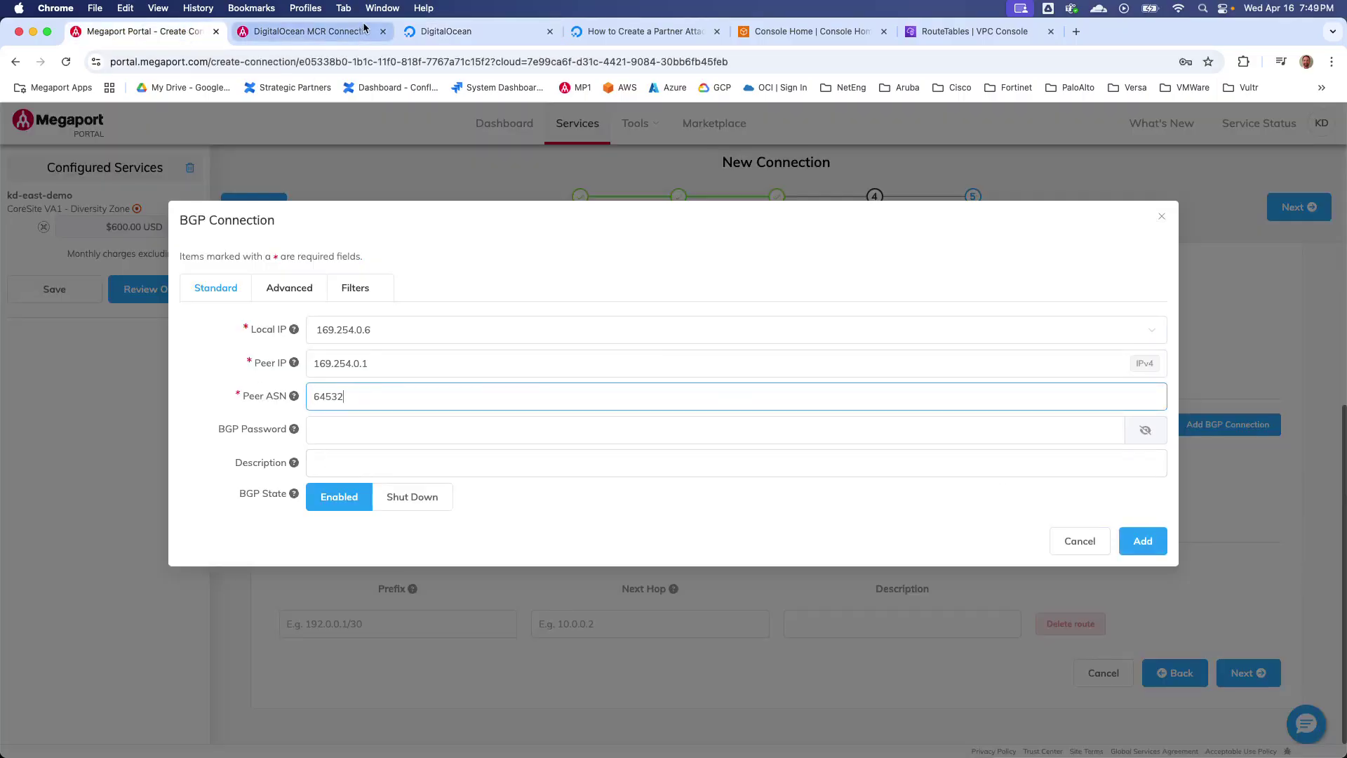
# Step: Copy the BGP authentication key from the DigitalOcean console and paste it as the BGP password in the Megaport Portal
pyautogui.click(446, 32)
pyautogui.click(1092, 384)
pyautogui.click(131, 34)
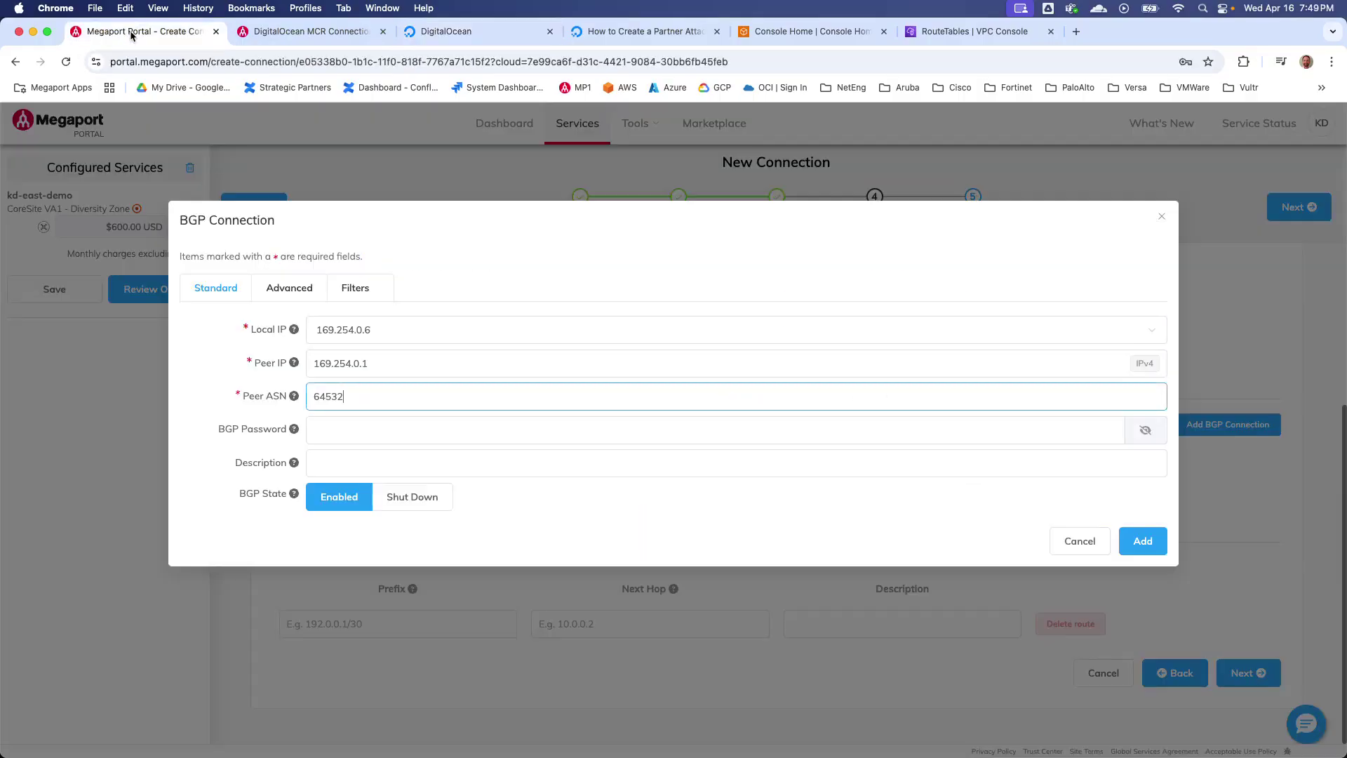
pyautogui.click(338, 433)
pyautogui.press('super+v')
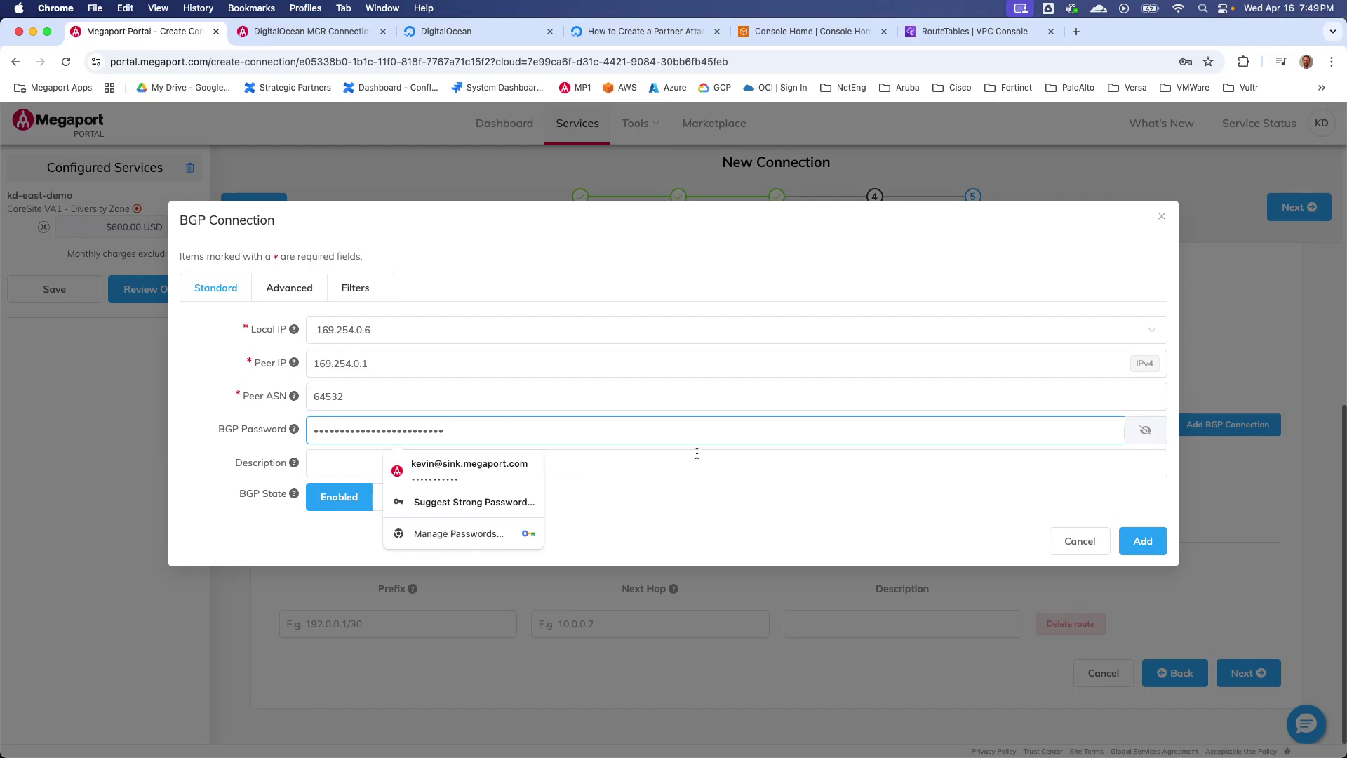
pyautogui.click(736, 473)
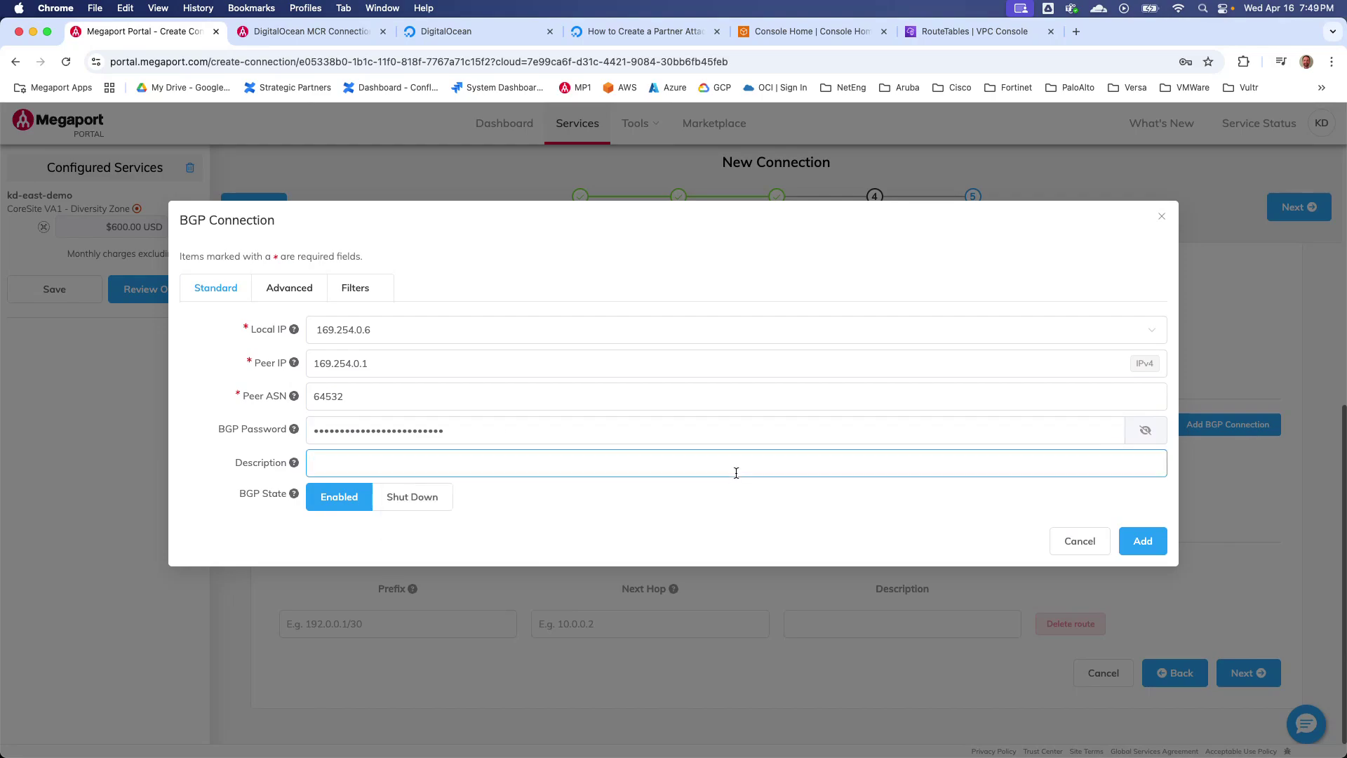
# Step: Add the BGP connection to the interface and add the finished DigitalOcean VXC to the configured services
pyautogui.click(1138, 540)
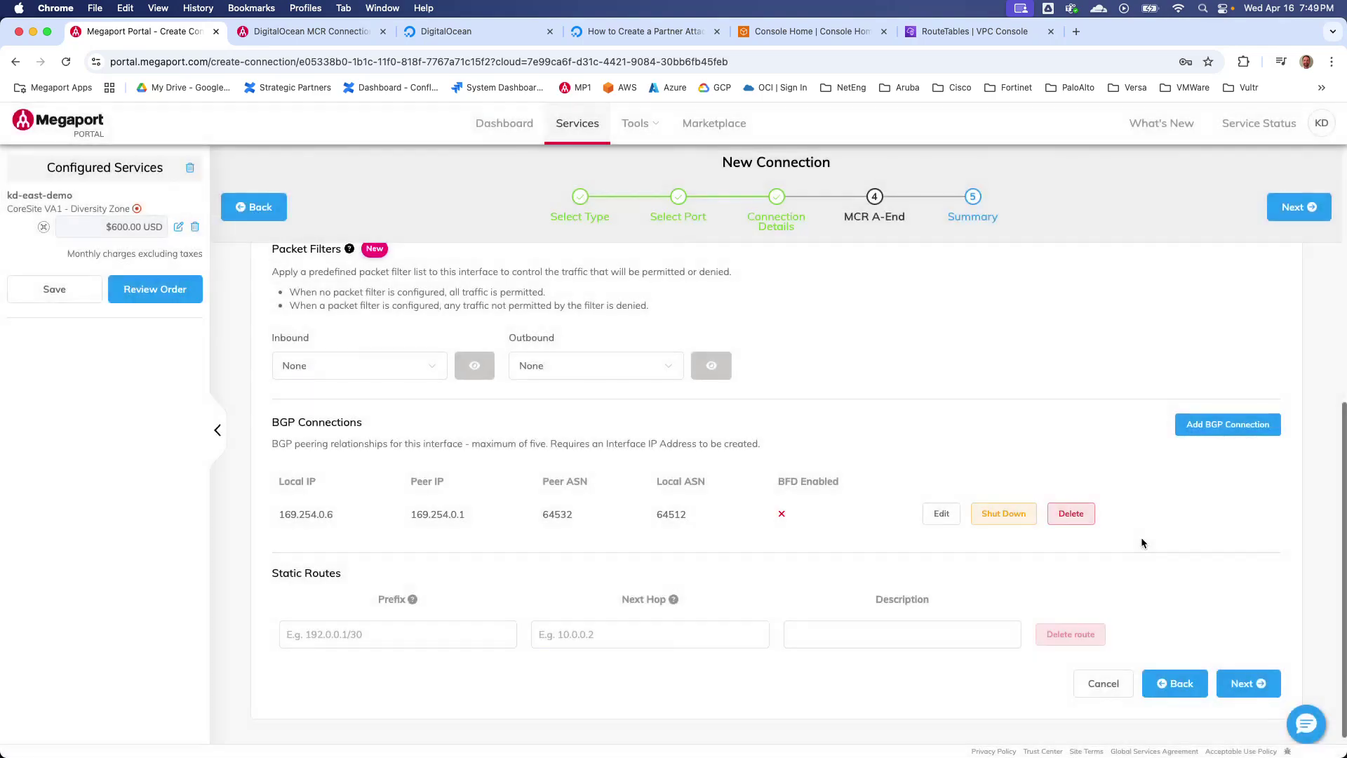
pyautogui.click(1248, 678)
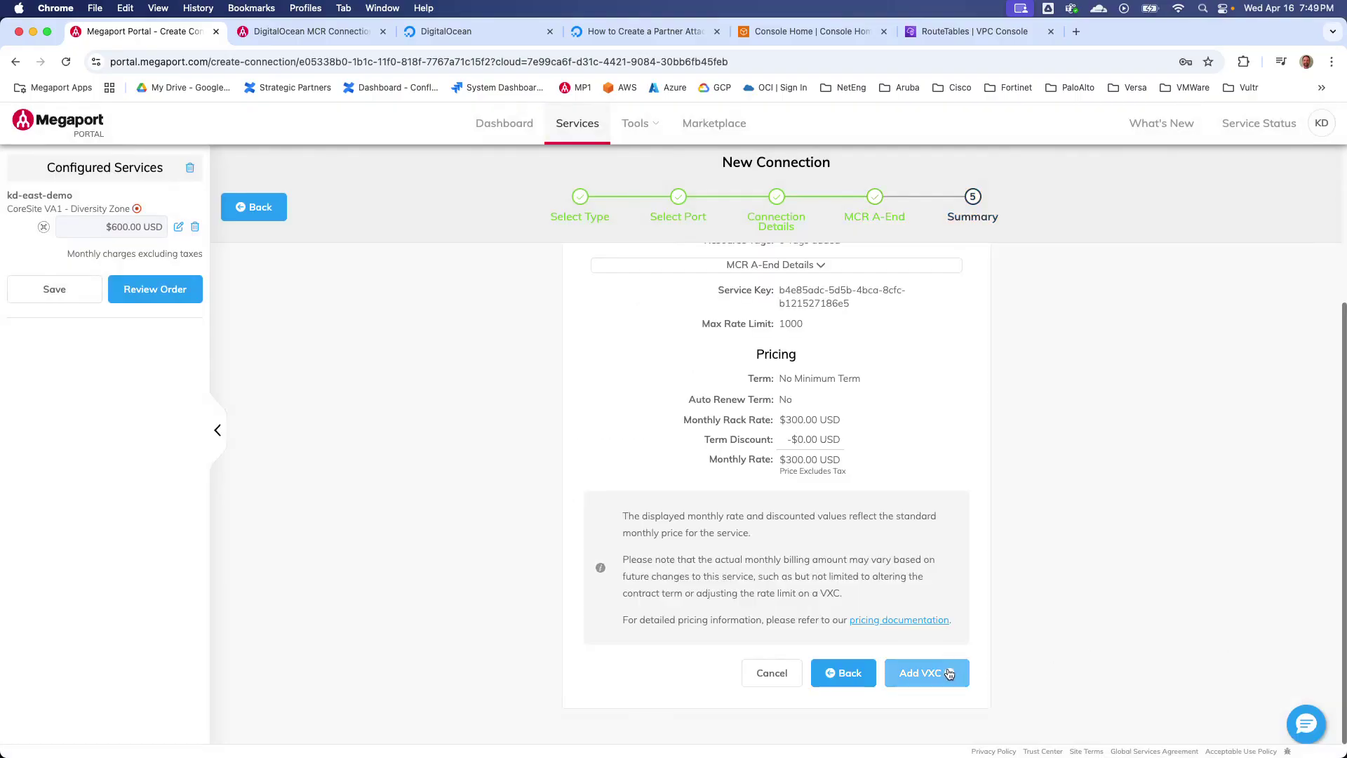
pyautogui.click(926, 673)
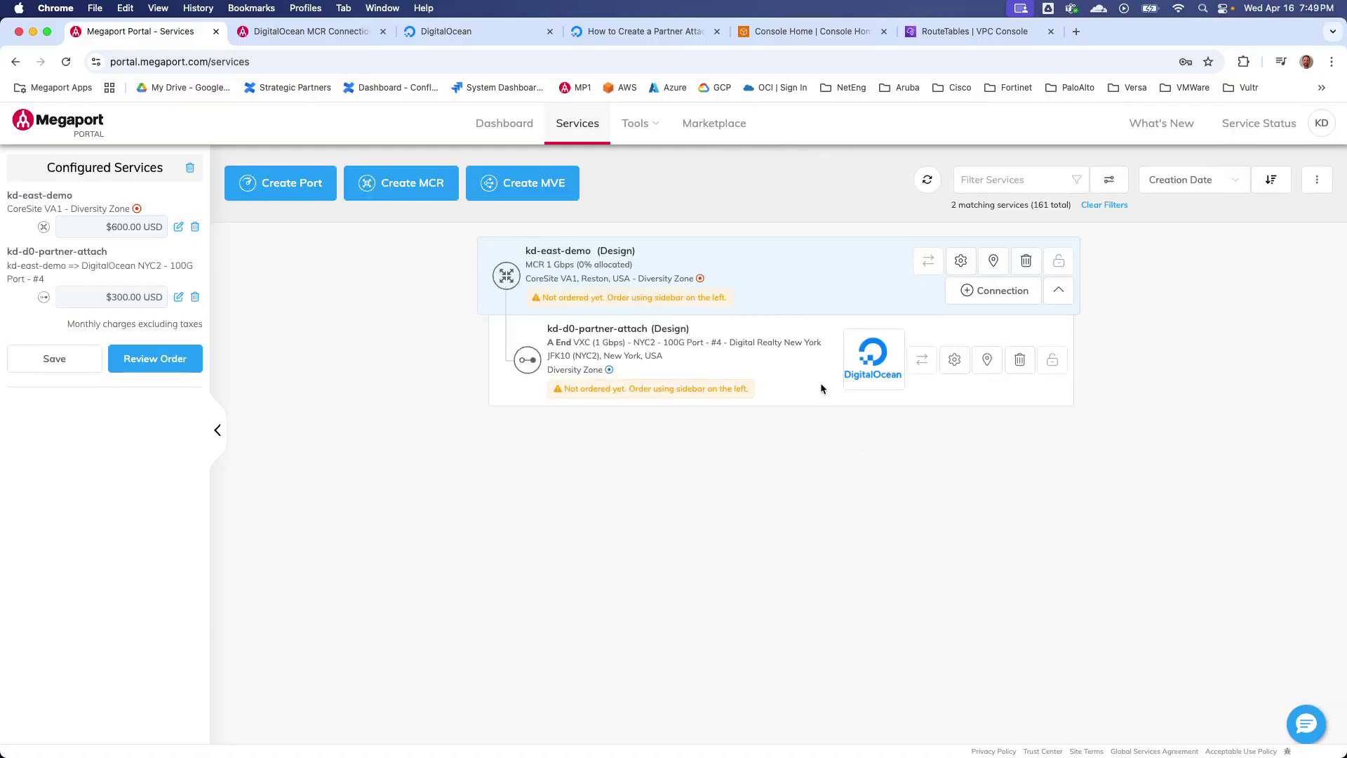
# Step: Start another cloud connection from the kd-east-demo MCR and choose Amazon Web Services as the provider
pyautogui.click(969, 293)
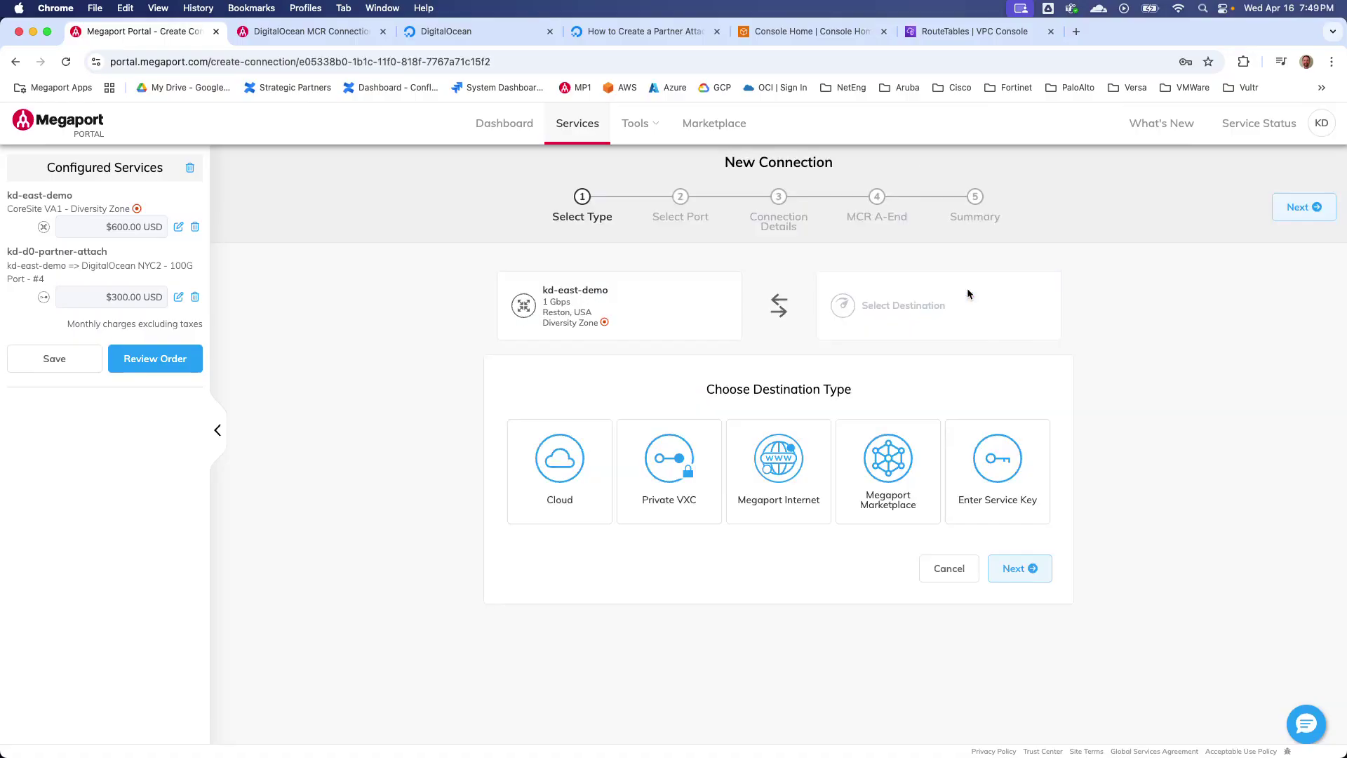
pyautogui.click(562, 471)
pyautogui.scroll(-5, 674, 529)
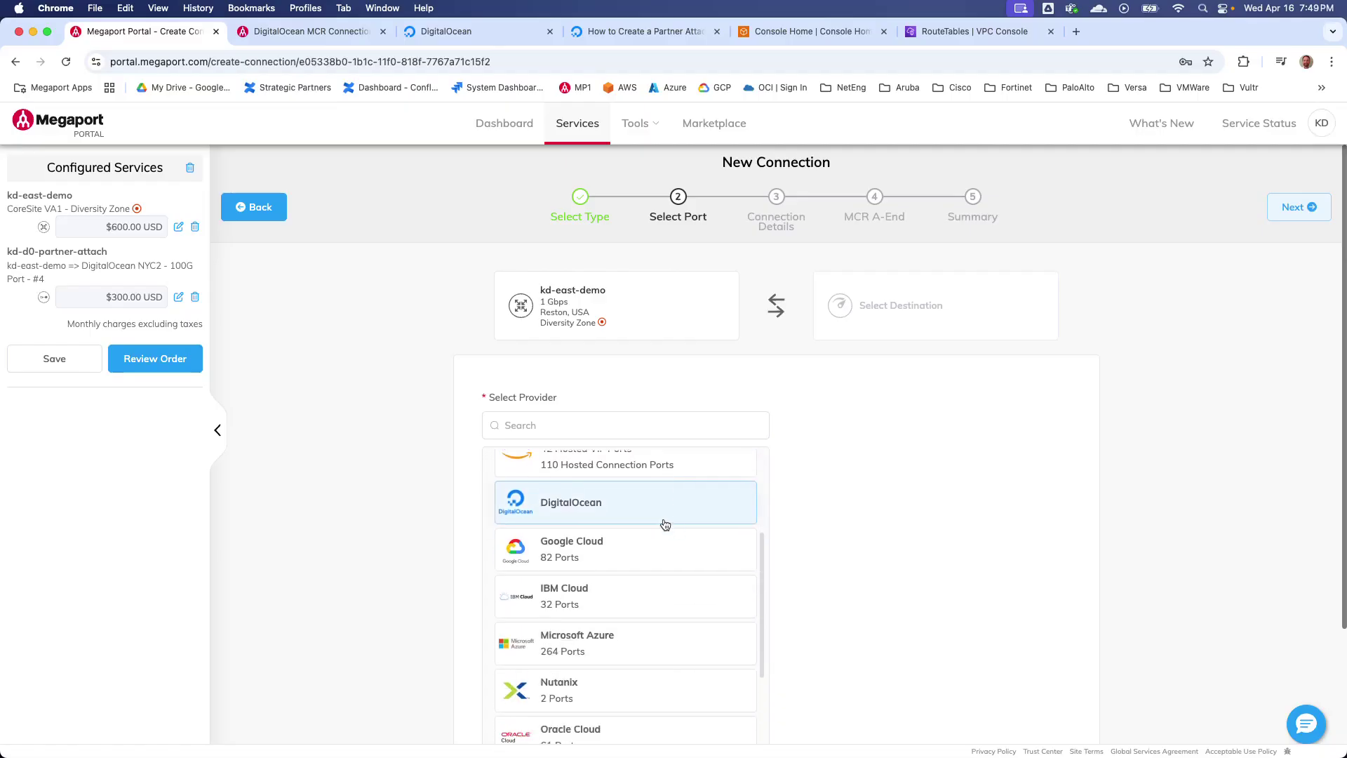
pyautogui.click(612, 465)
pyautogui.scroll(1, 612, 491)
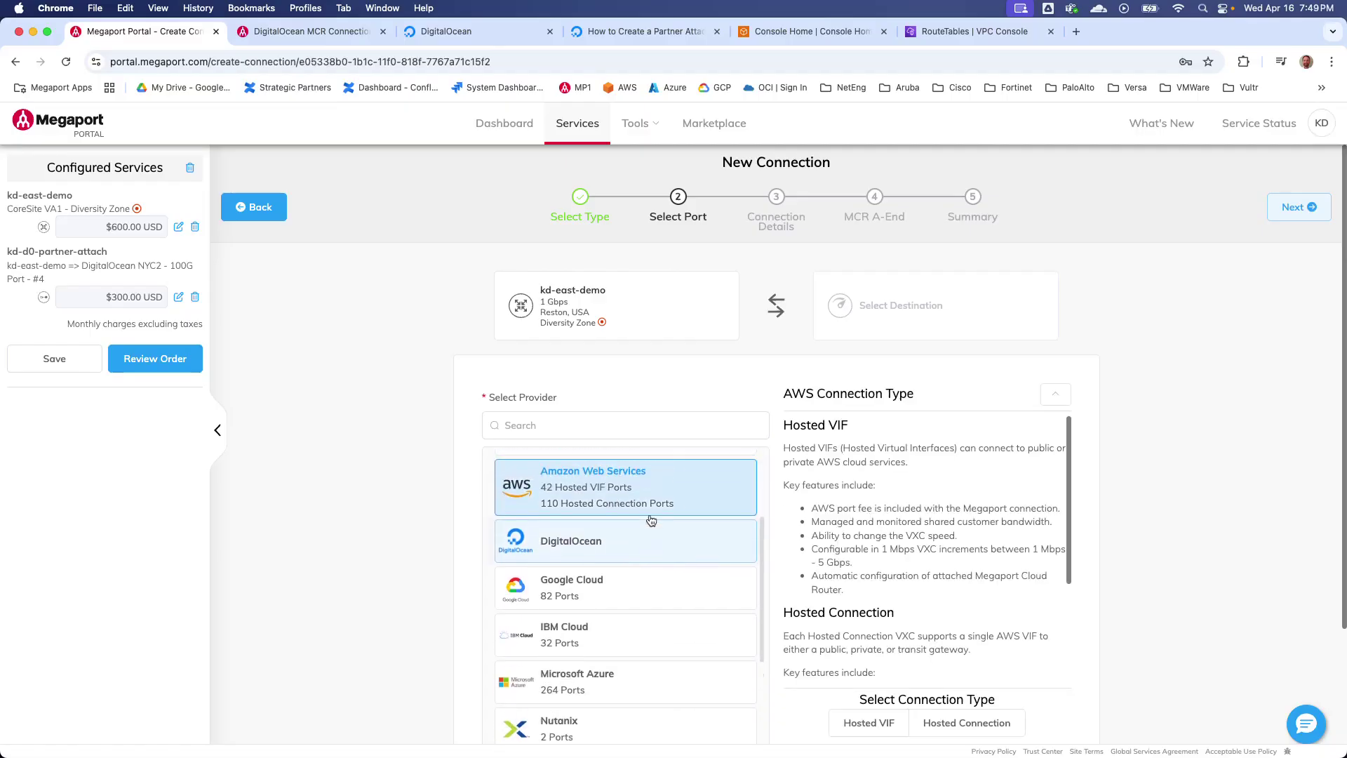
pyautogui.scroll(-2, 1181, 592)
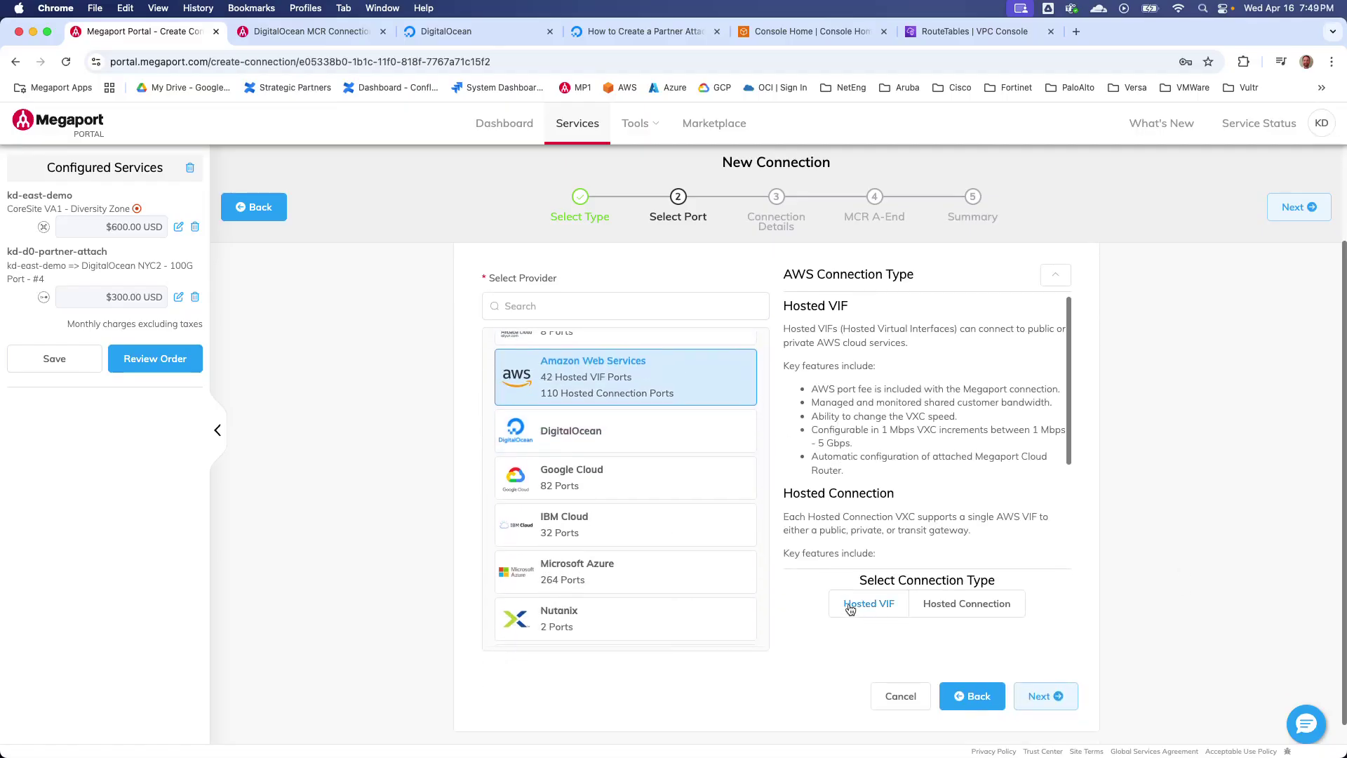
# Step: Choose a Hosted VIF connection to the US East (N. Virginia) (us-east-1) port at CoreSite VA1, Reston, and continue to the connection details
pyautogui.click(850, 605)
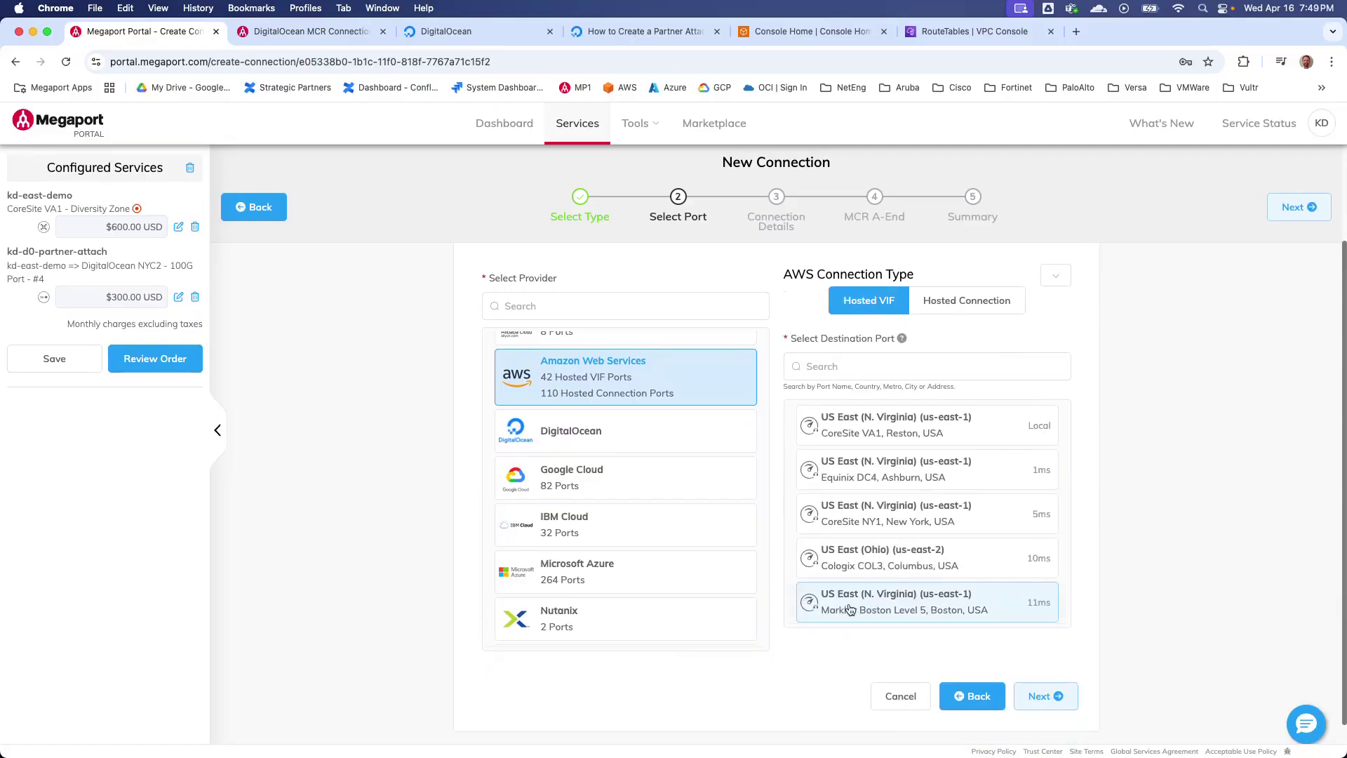
pyautogui.click(887, 428)
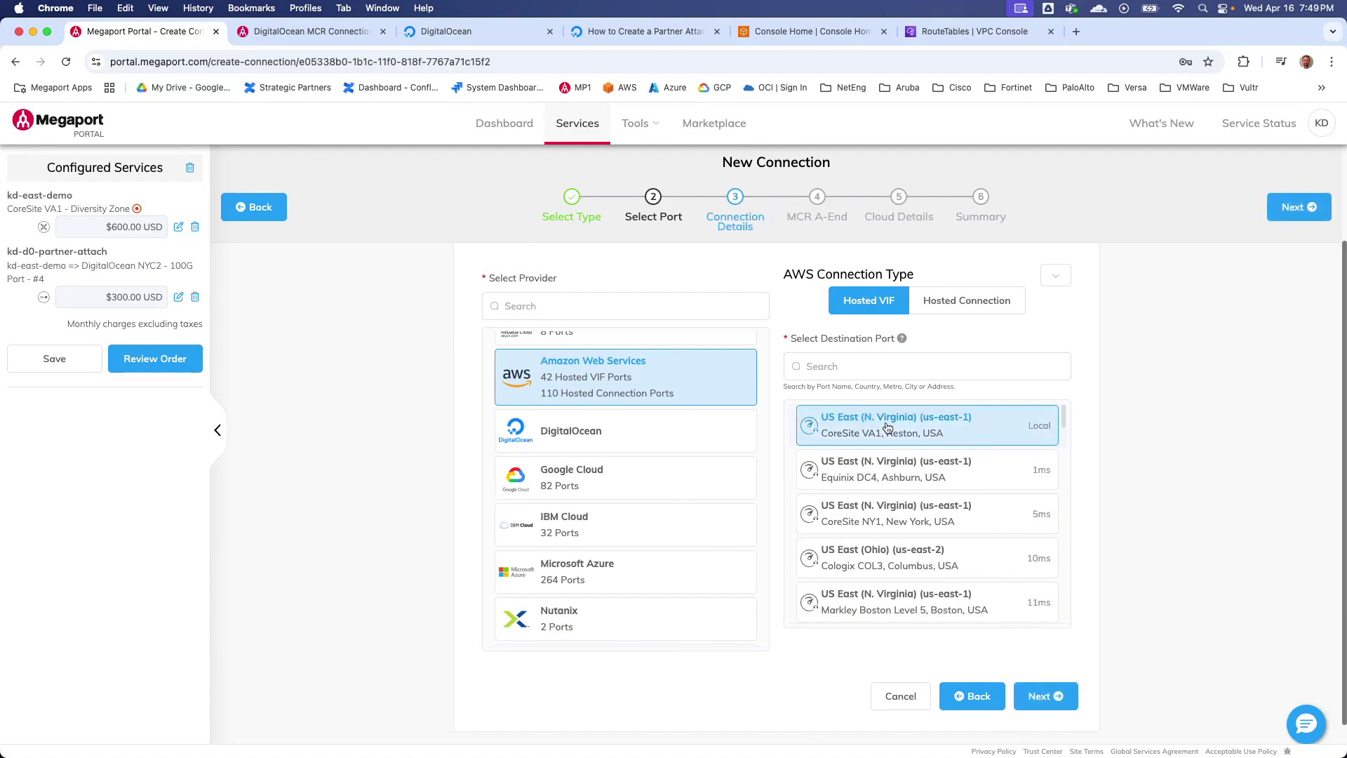
pyautogui.click(1031, 697)
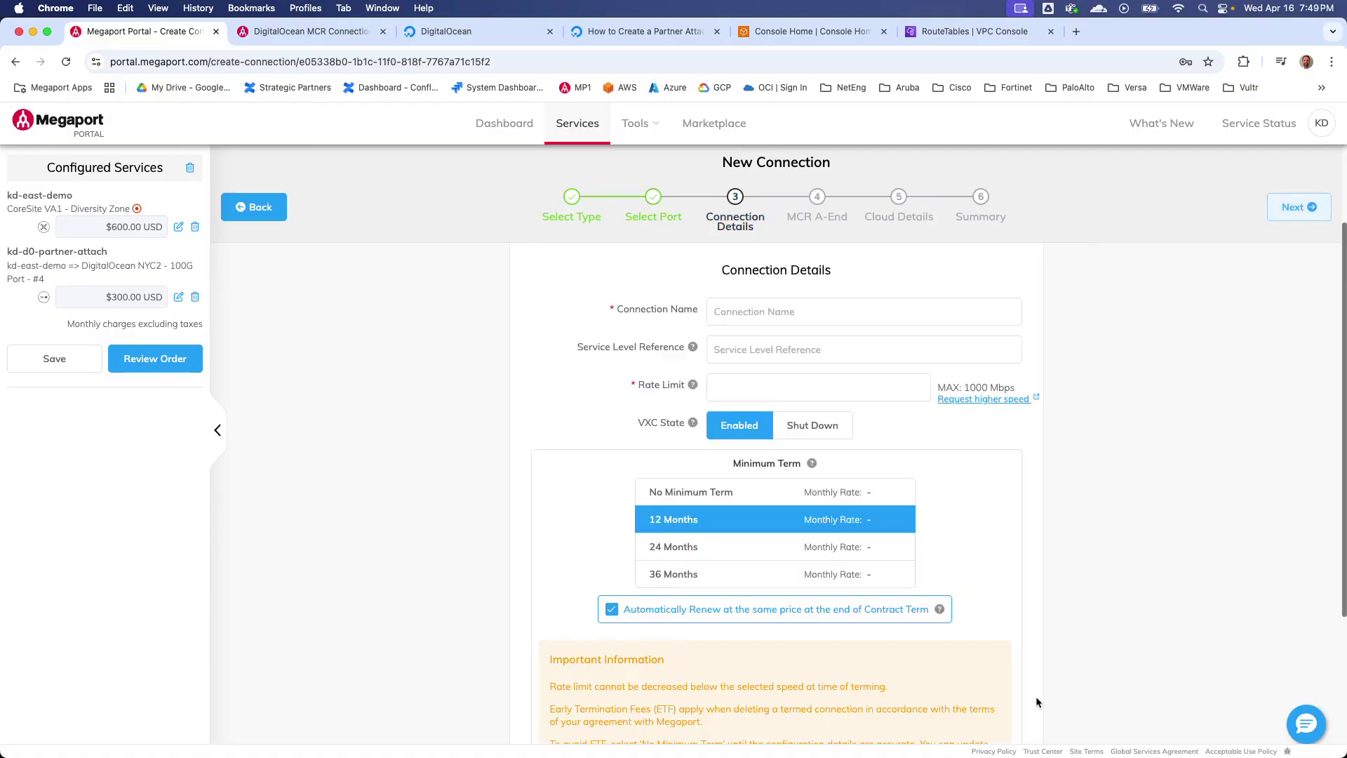
# Step: Name the AWS connection kd-aws-dx with a 1000 Mbps rate limit and no minimum term, and continue through the MCR A-End to the cloud details
pyautogui.click(776, 311)
pyautogui.write('kd-aws-')
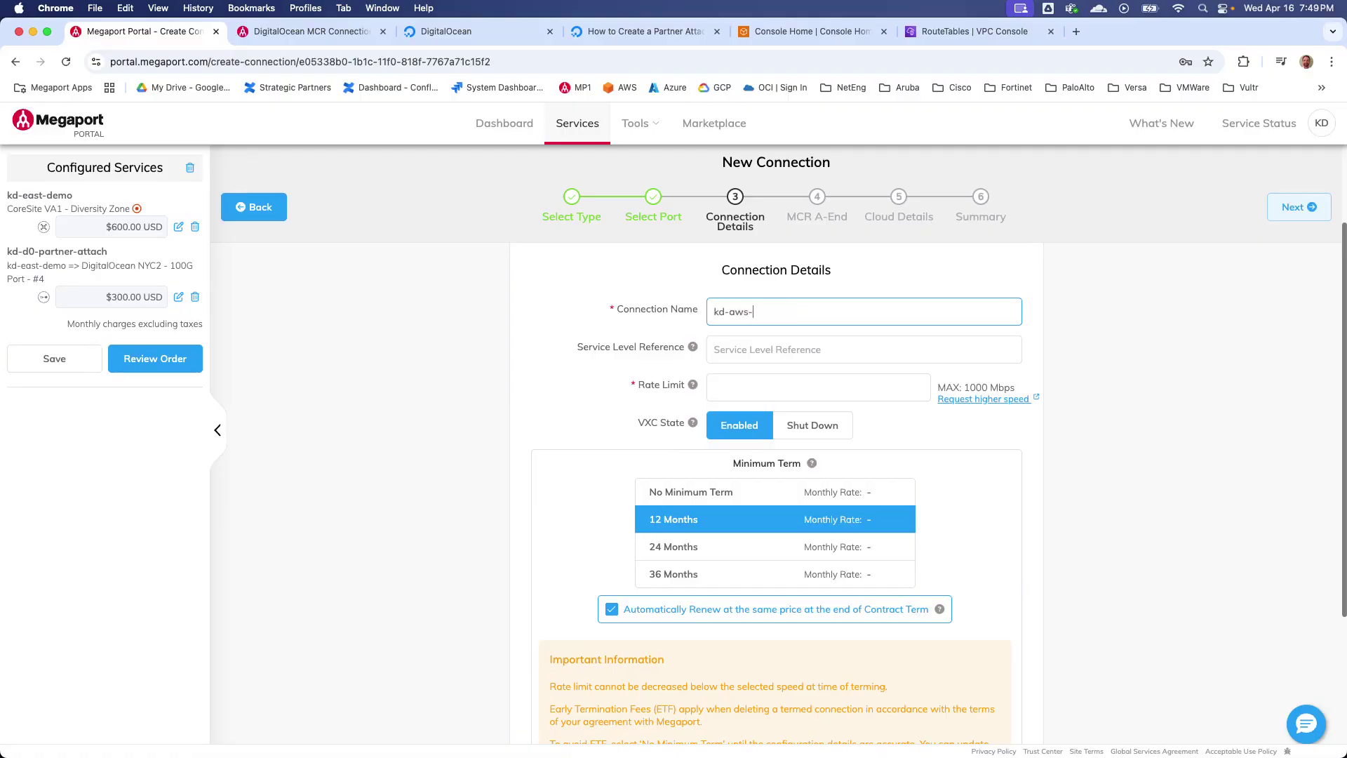
pyautogui.click(776, 390)
pyautogui.write('1000')
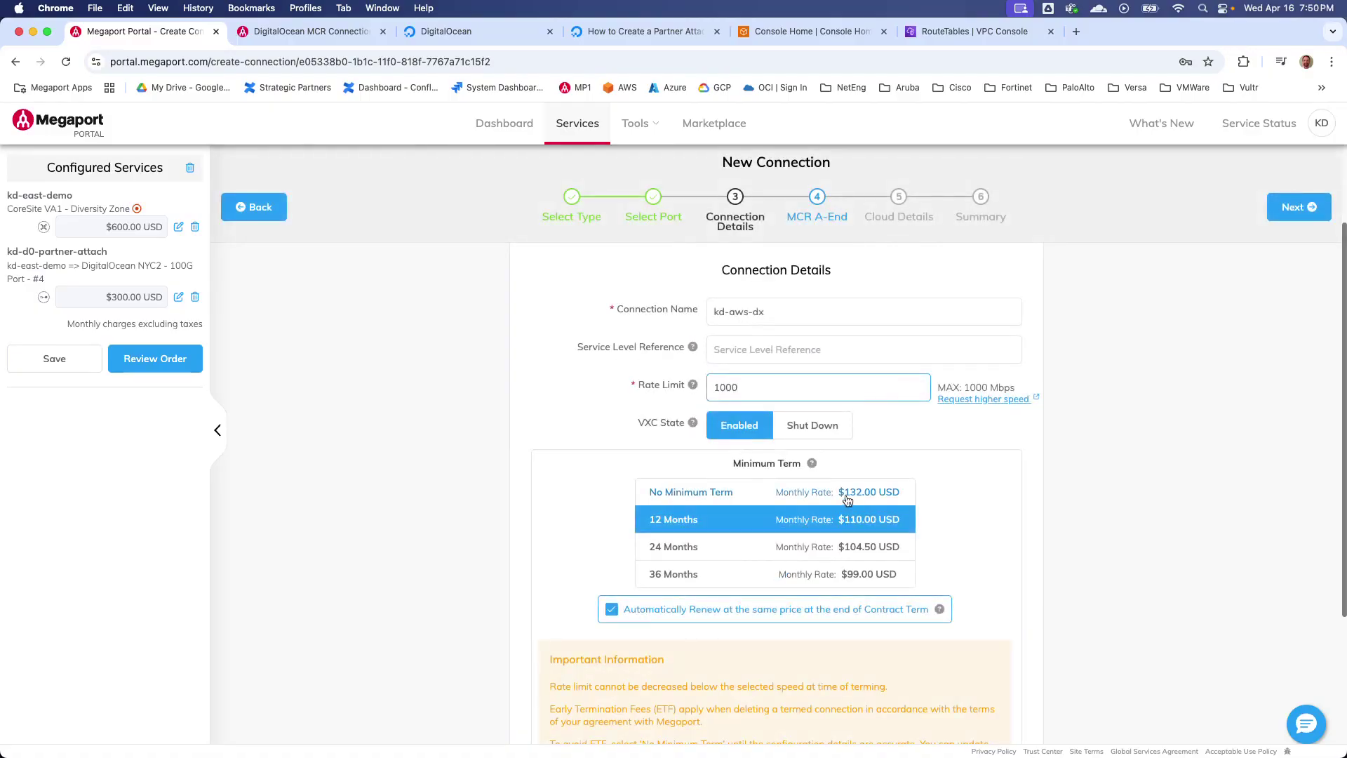
pyautogui.click(847, 499)
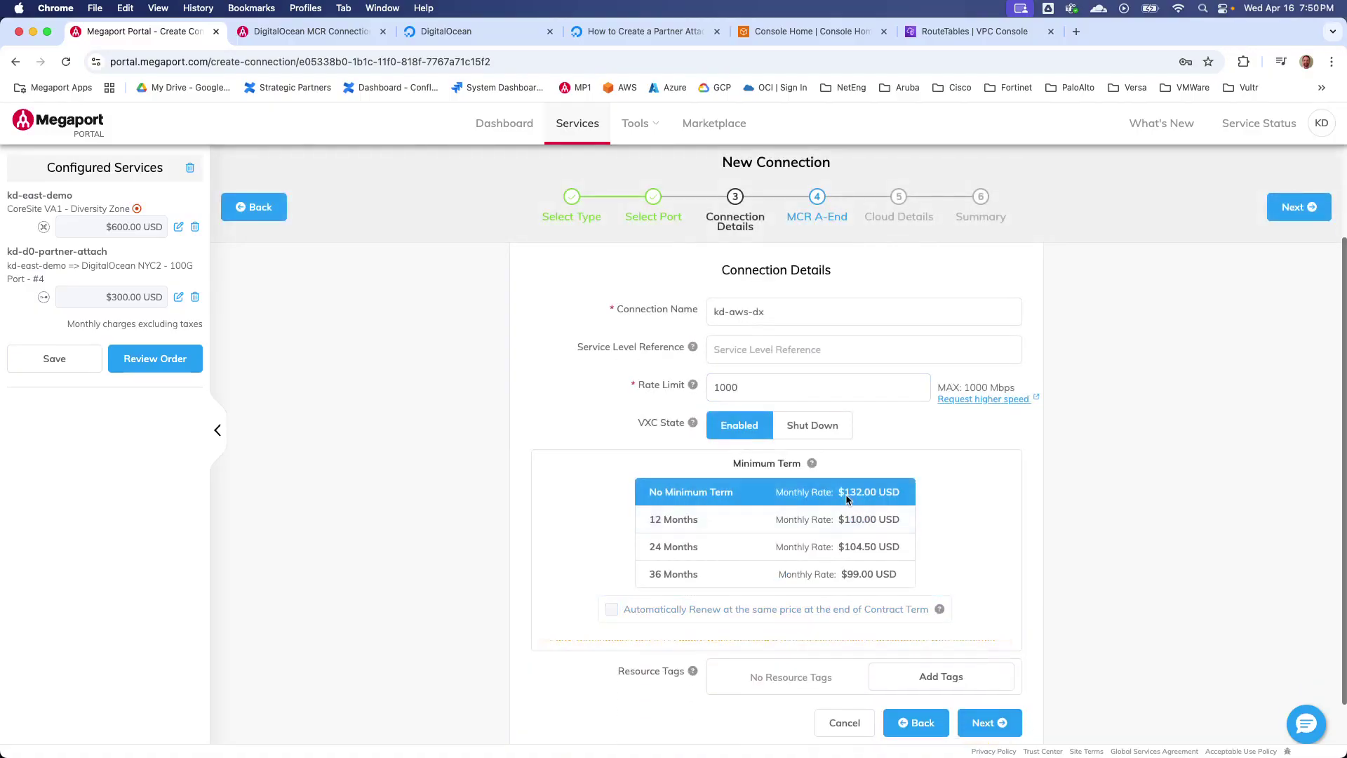
pyautogui.click(984, 705)
pyautogui.click(1019, 542)
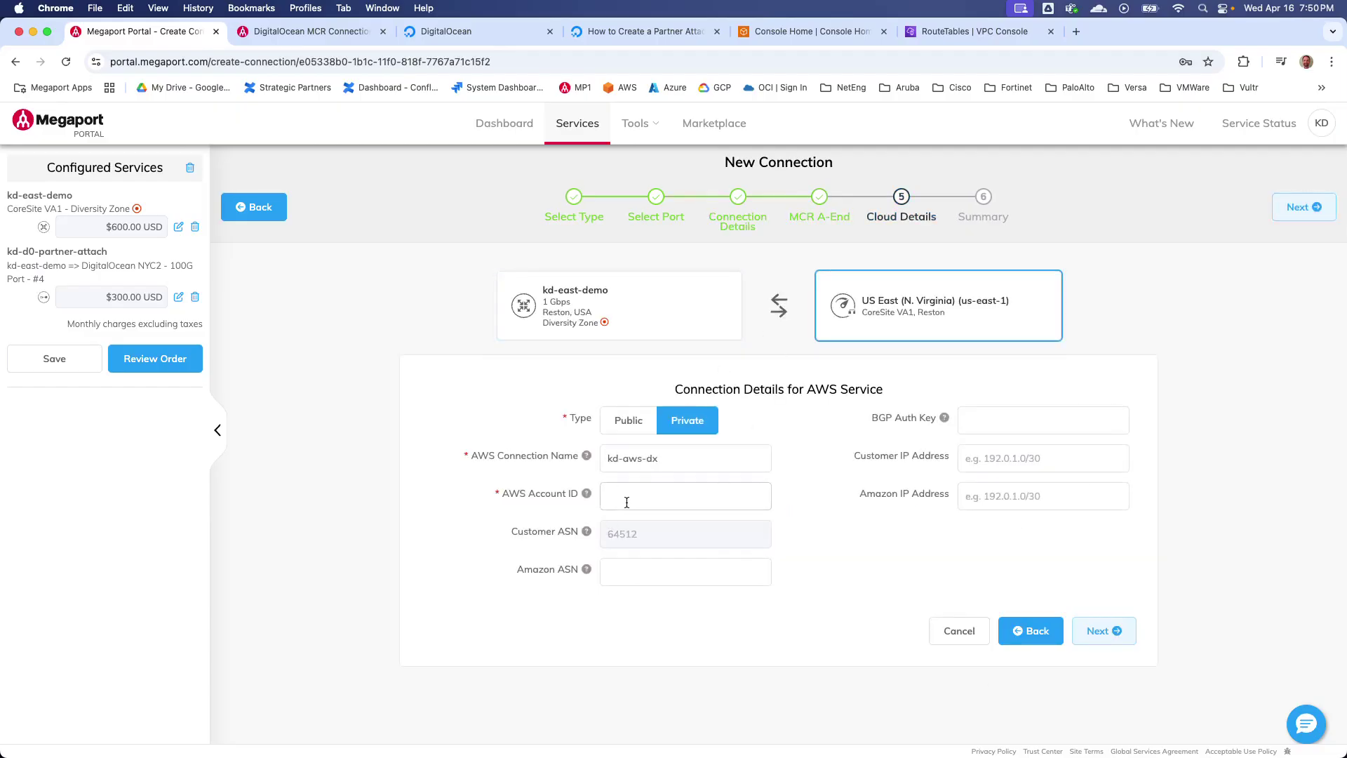
# Step: Copy the account ID from the AWS console and paste it as the AWS account ID in the Megaport Portal
pyautogui.click(830, 33)
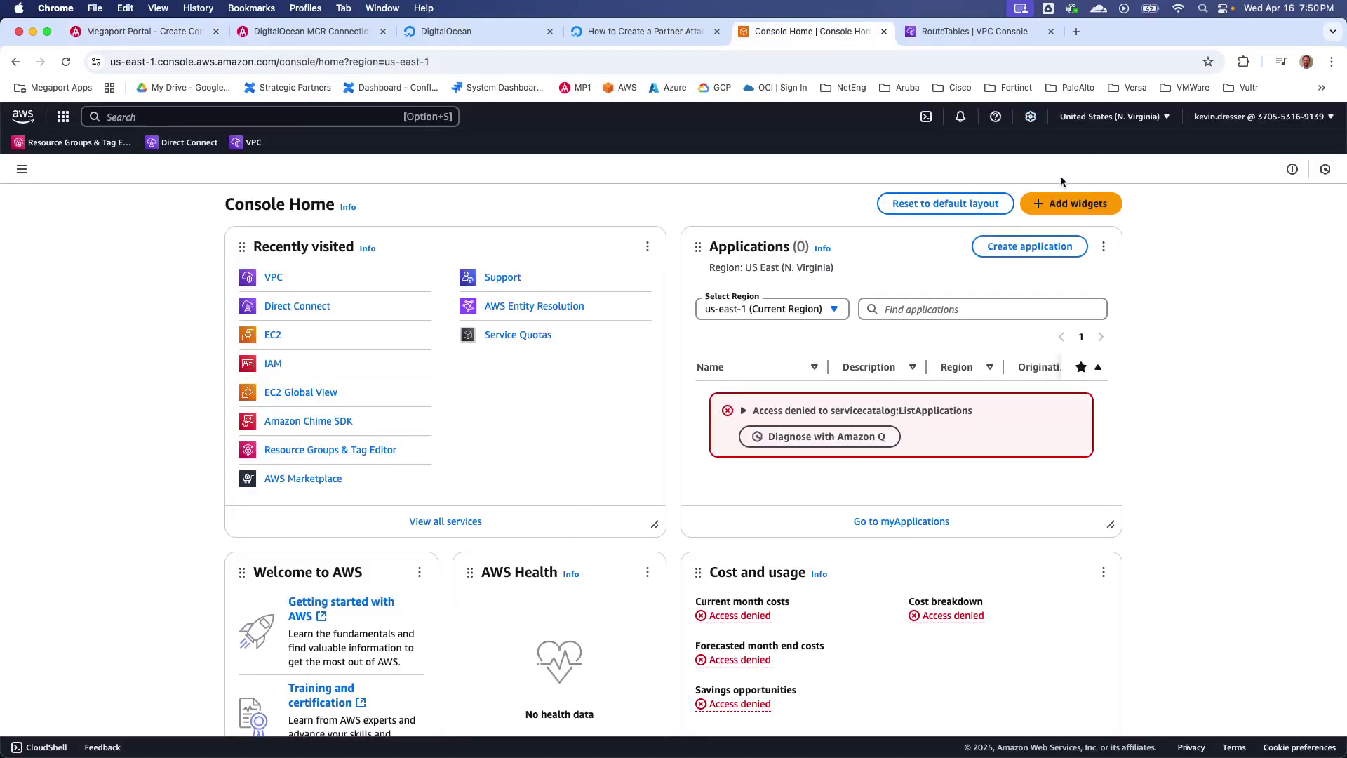
pyautogui.click(1284, 125)
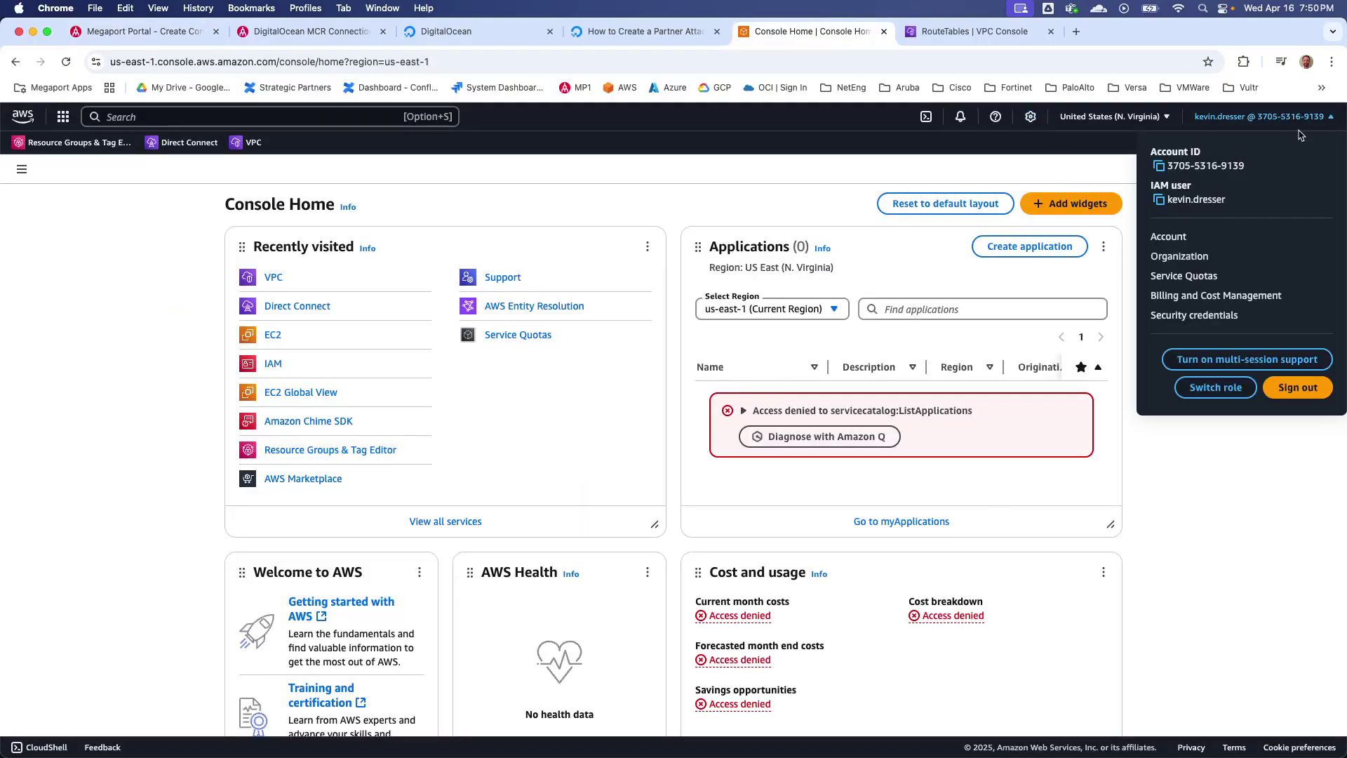
pyautogui.click(1159, 167)
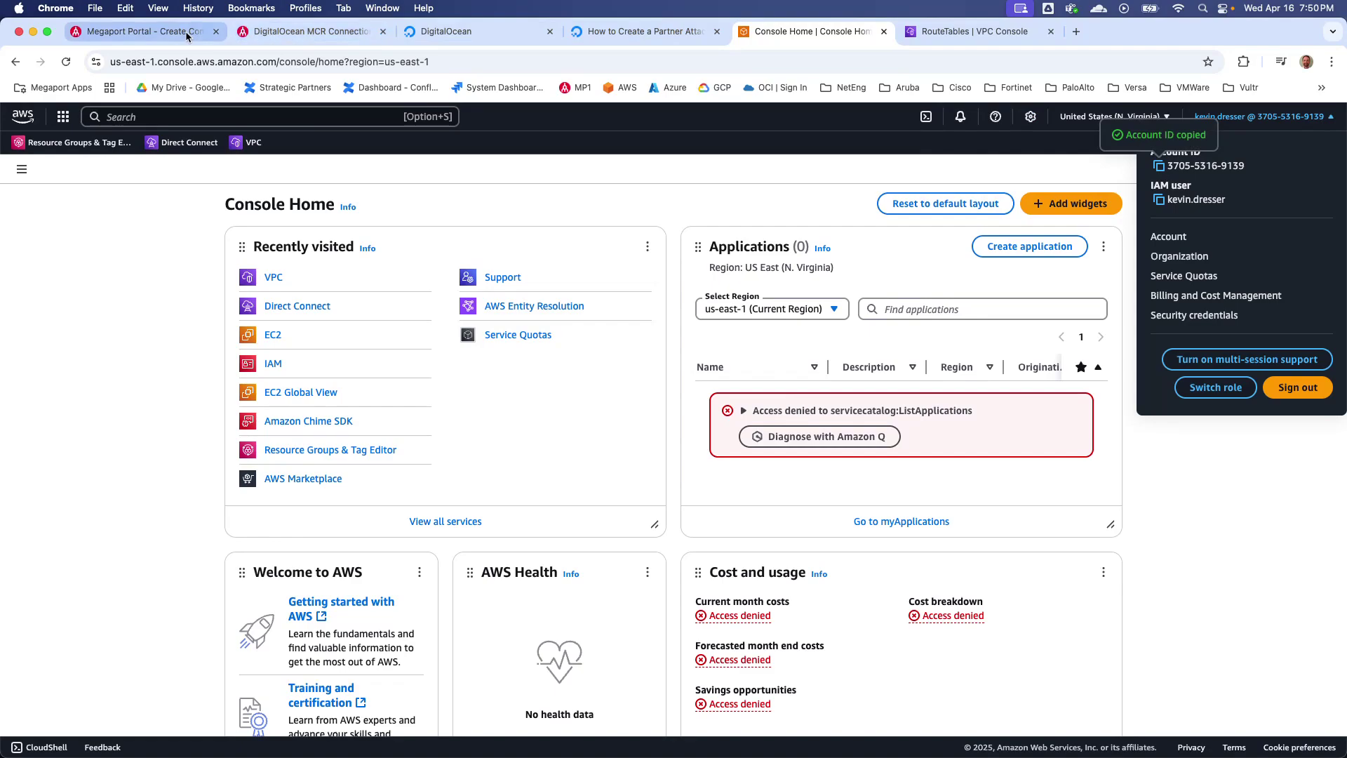
pyautogui.click(140, 32)
pyautogui.click(640, 499)
pyautogui.press('super+v')
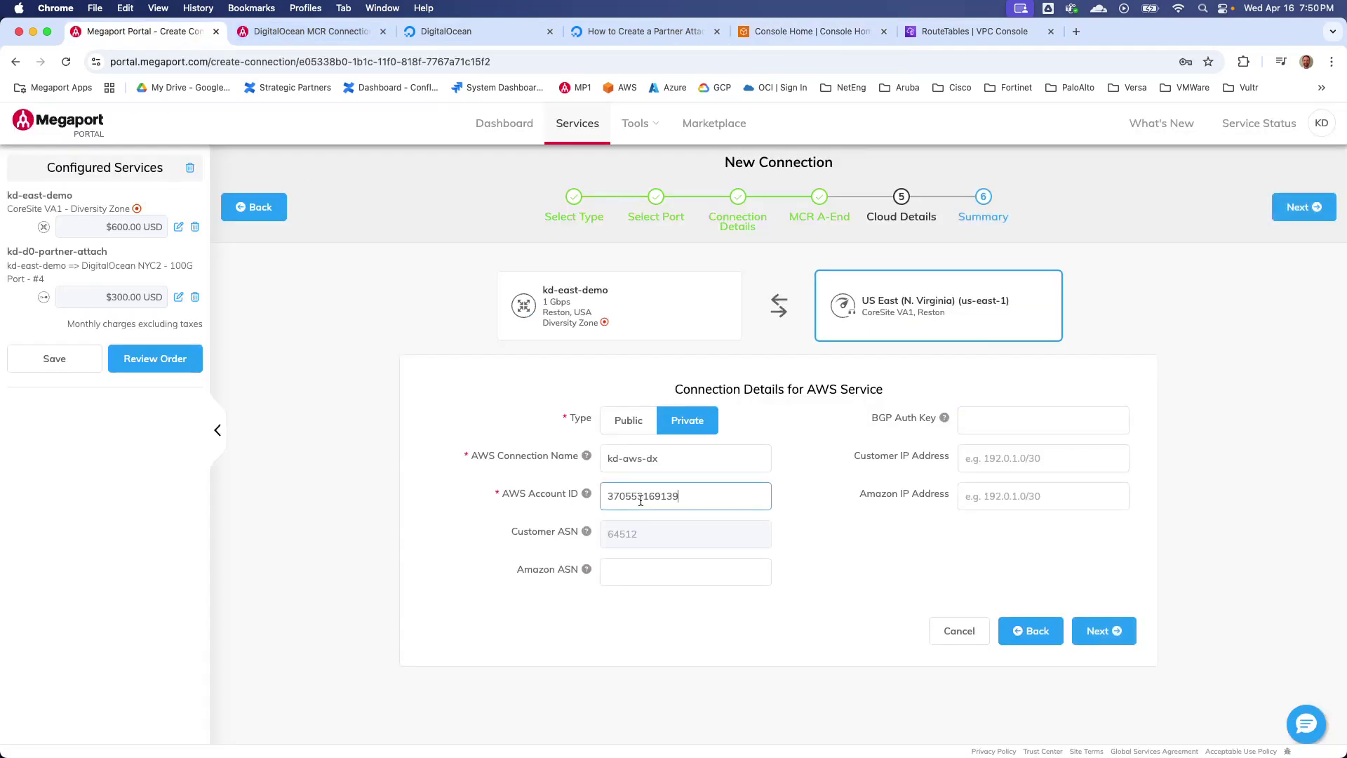
# Step: Set the Amazon ASN to 64516, leave the BGP auth key and IP addresses blank, and add the AWS VXC to the configured services
pyautogui.click(637, 566)
pyautogui.write('64516')
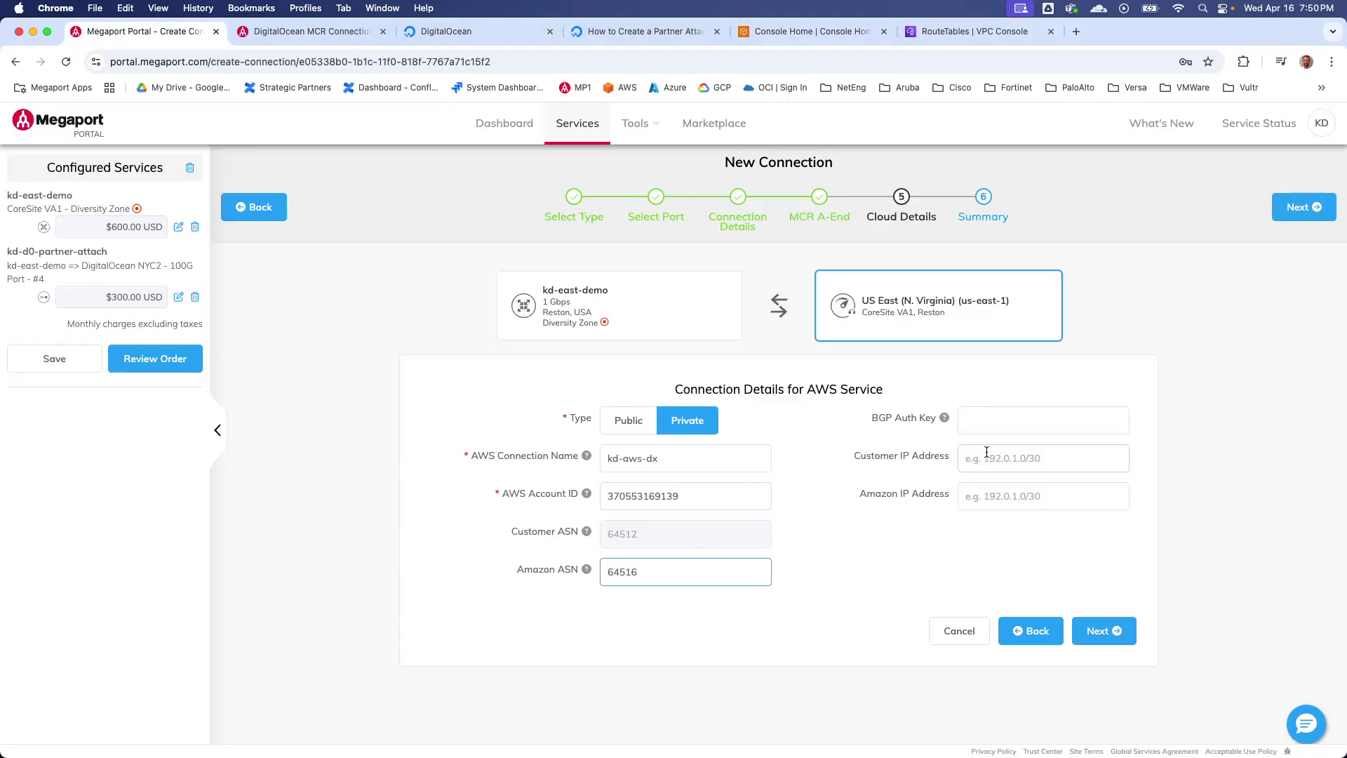
pyautogui.click(980, 419)
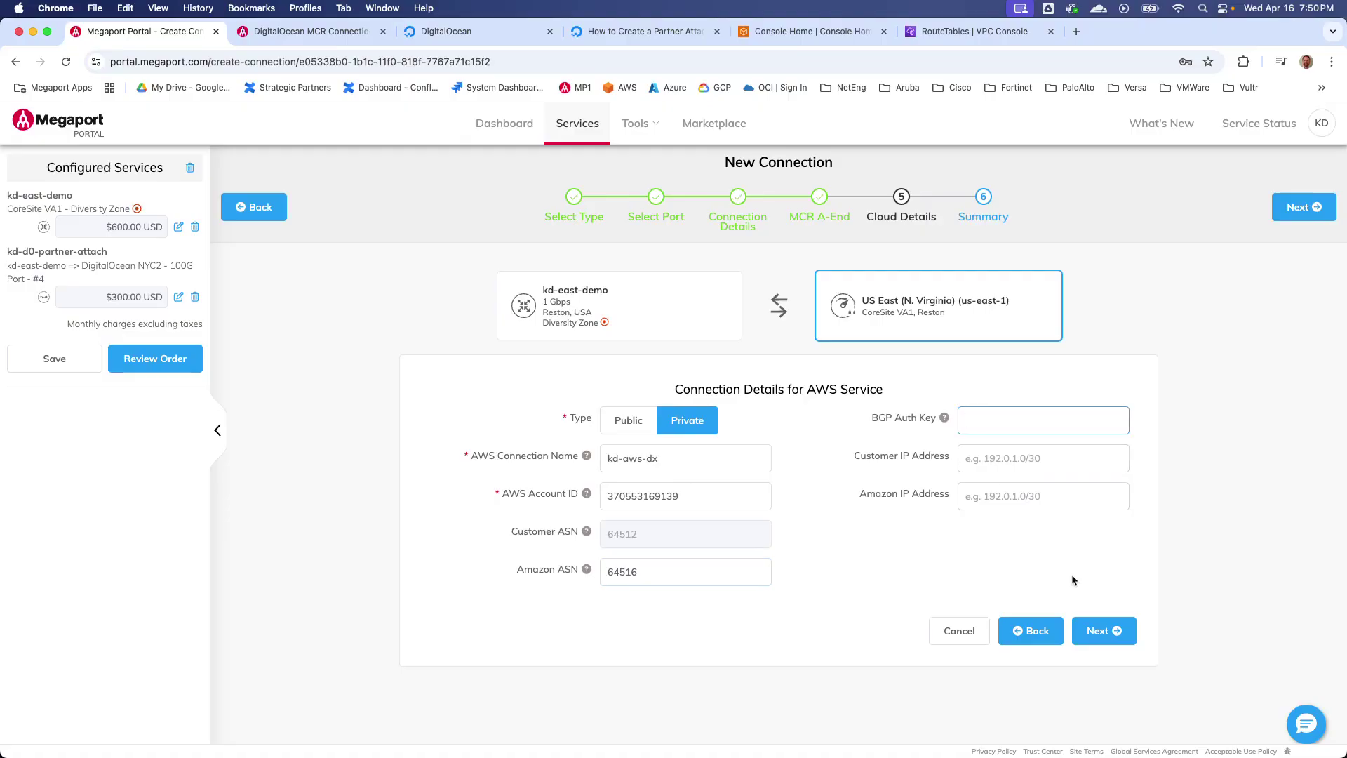
pyautogui.click(1098, 632)
pyautogui.scroll(-2, 1089, 624)
pyautogui.click(923, 673)
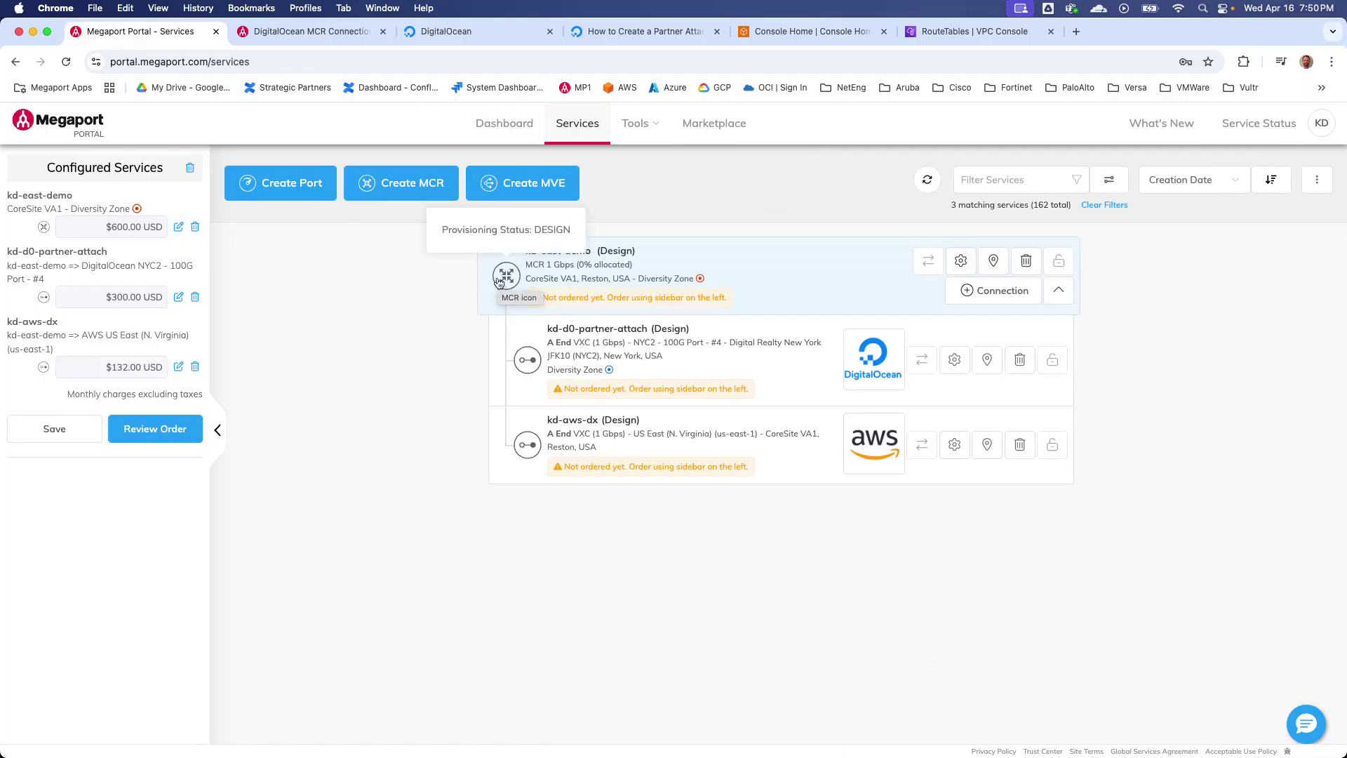
# Step: Review the order for kd-east-demo and its DigitalOcean and AWS connections and place it
pyautogui.click(161, 430)
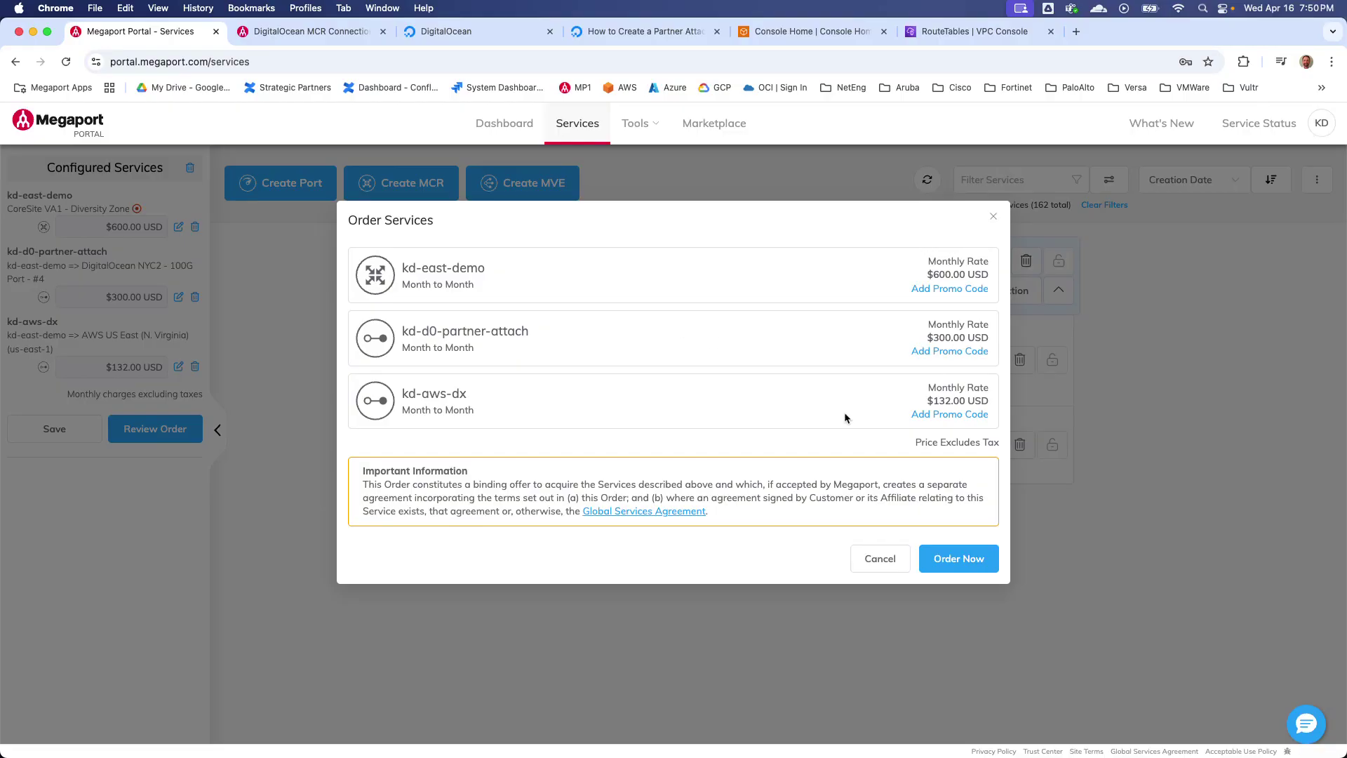
pyautogui.click(951, 559)
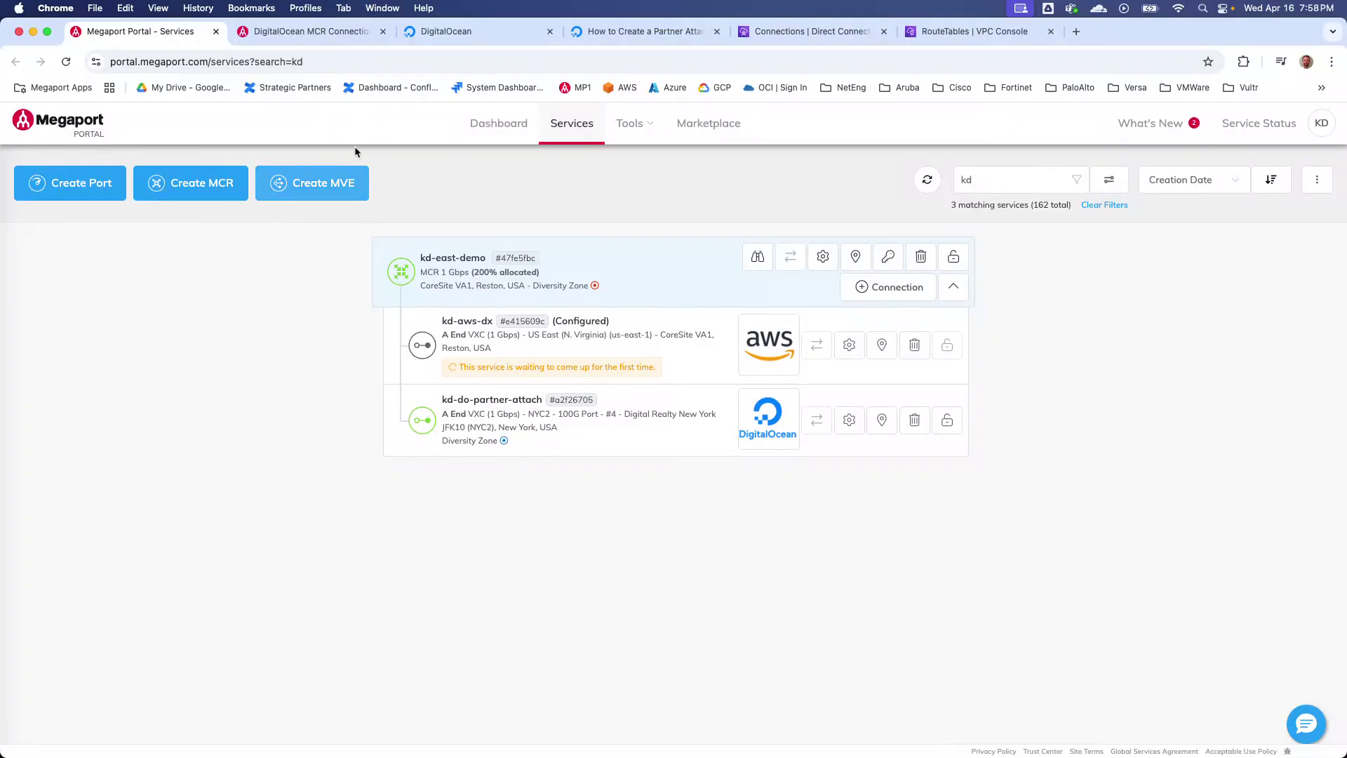
# Step: Switch to the DigitalOcean console and check the partner attachment's BGP status and remote routes
pyautogui.click(443, 33)
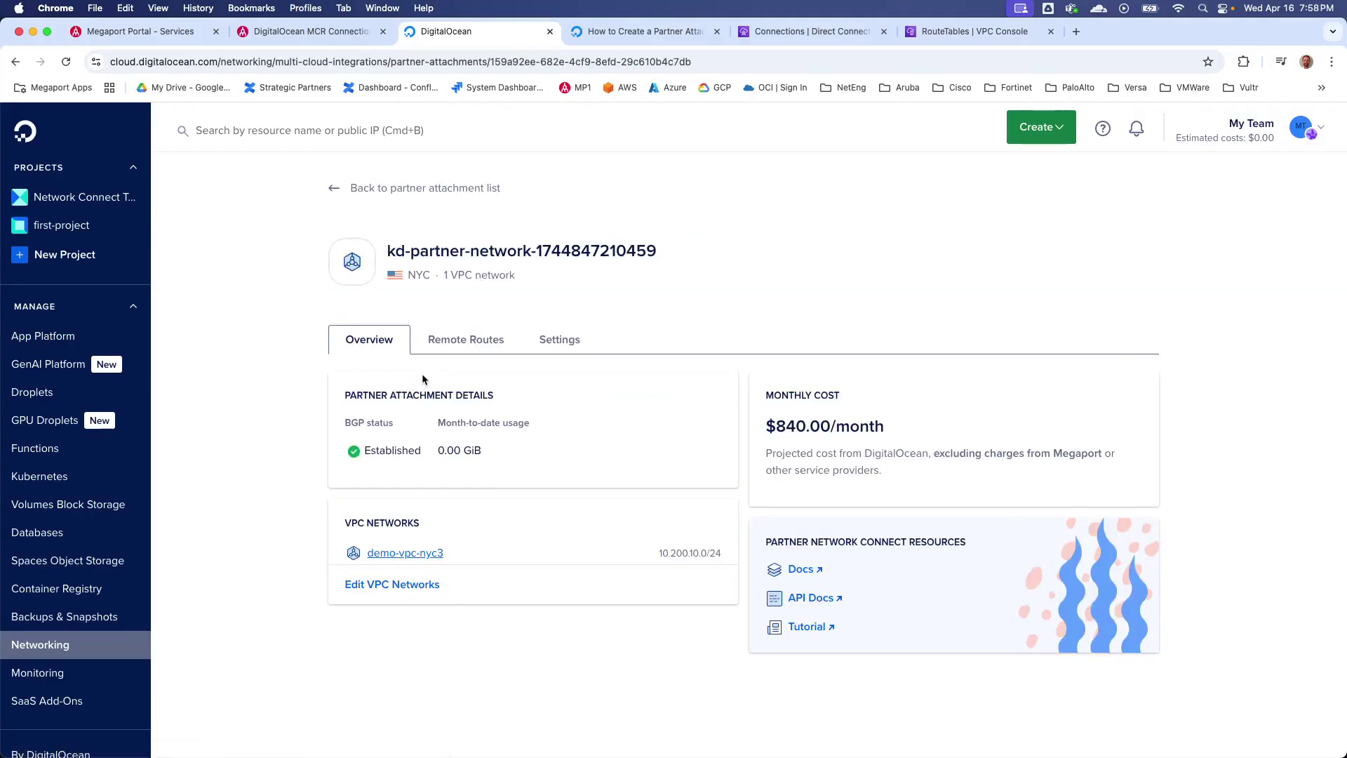
pyautogui.click(453, 343)
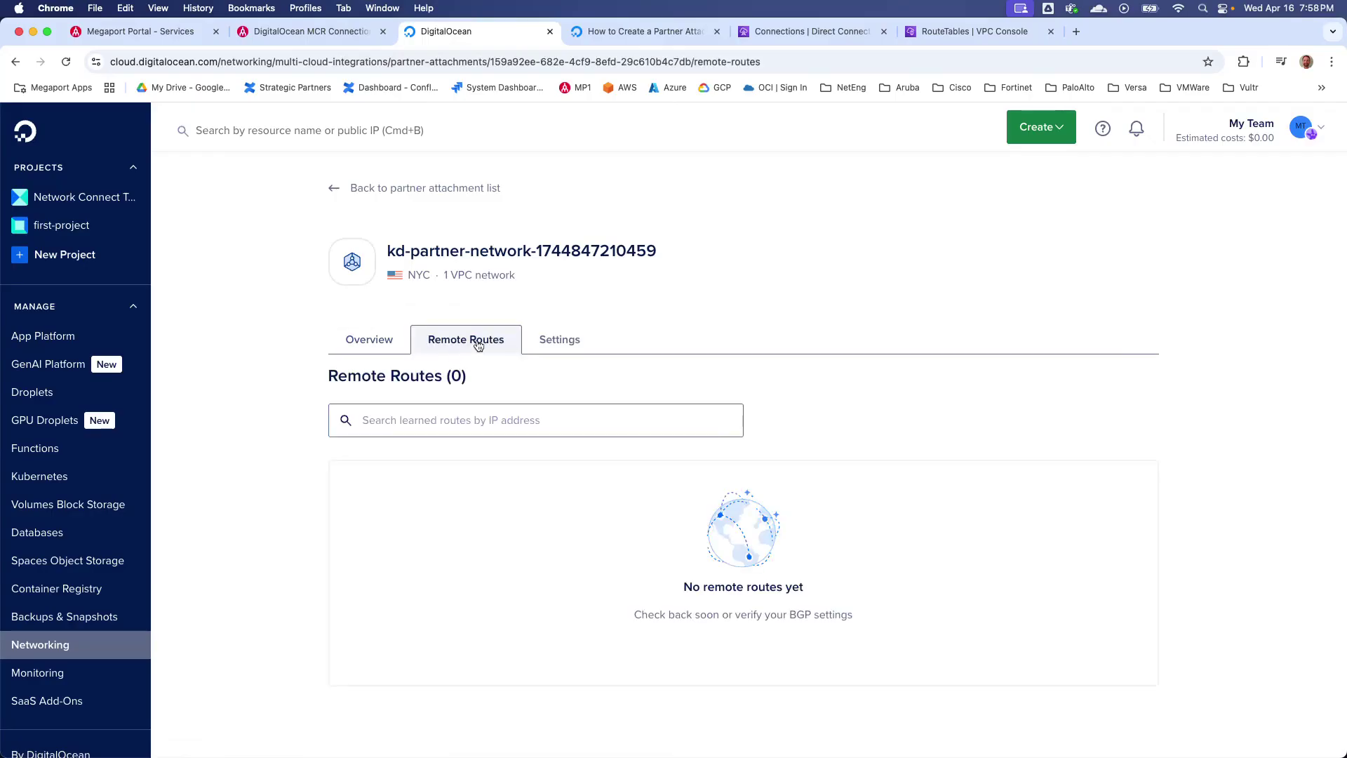
# Step: In AWS Direct Connect, accept the kd-aws-dx virtual interface and attach it to the Direct Connect gateway kd-demo-dgw1
pyautogui.click(774, 36)
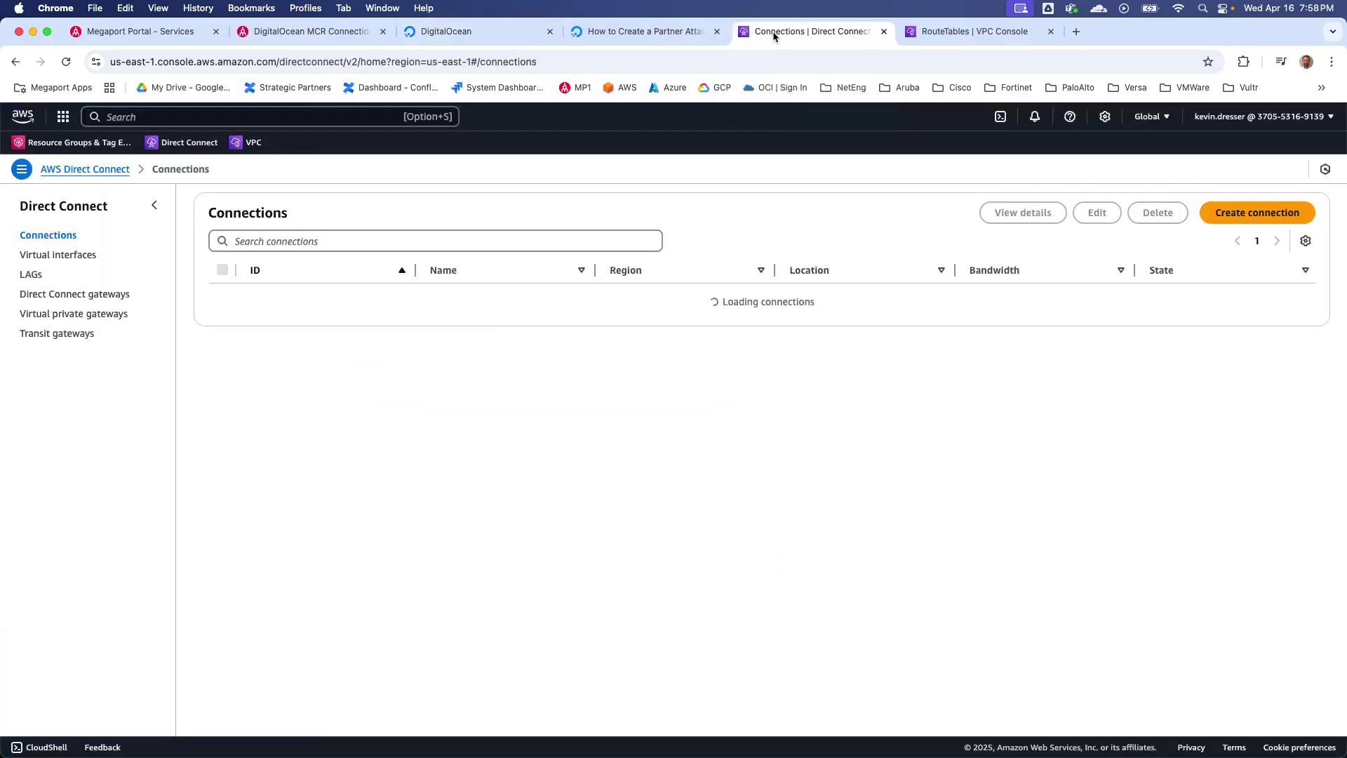
pyautogui.click(44, 256)
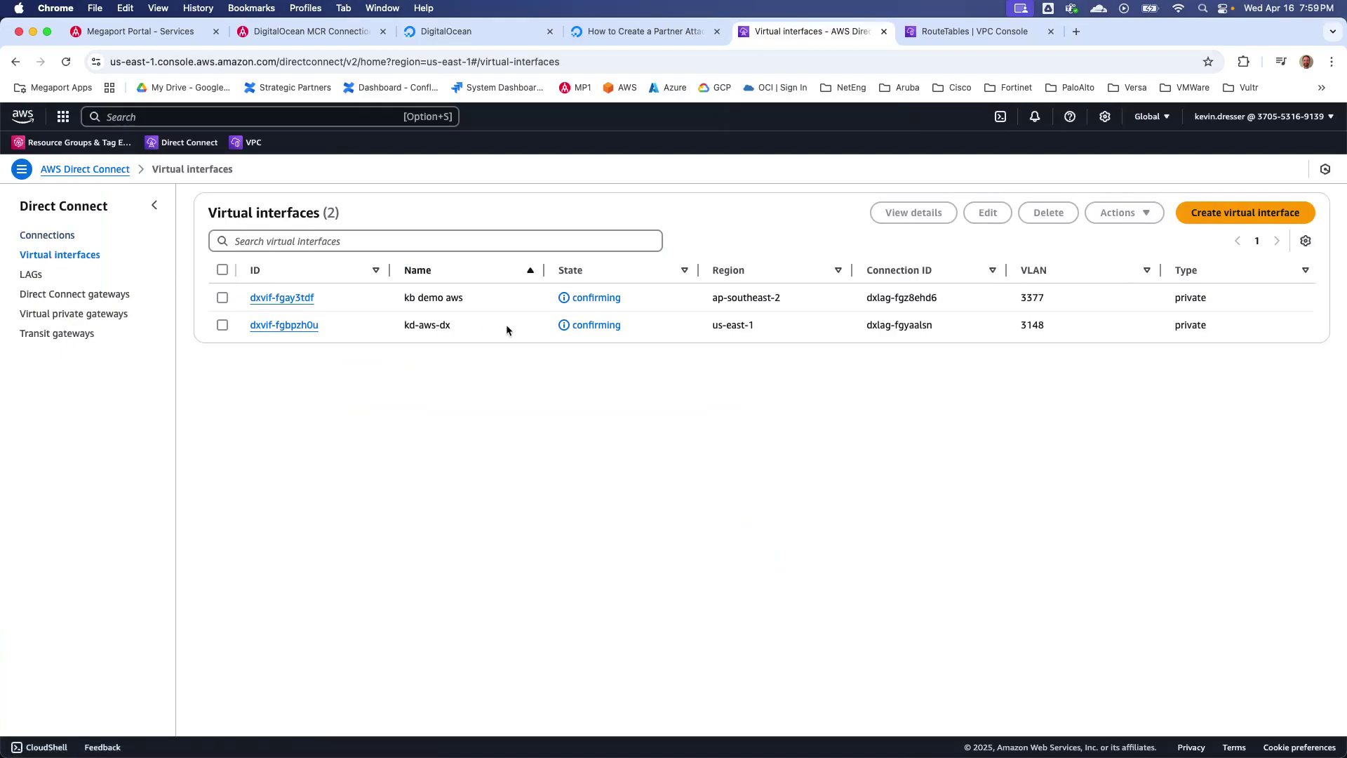
pyautogui.click(279, 328)
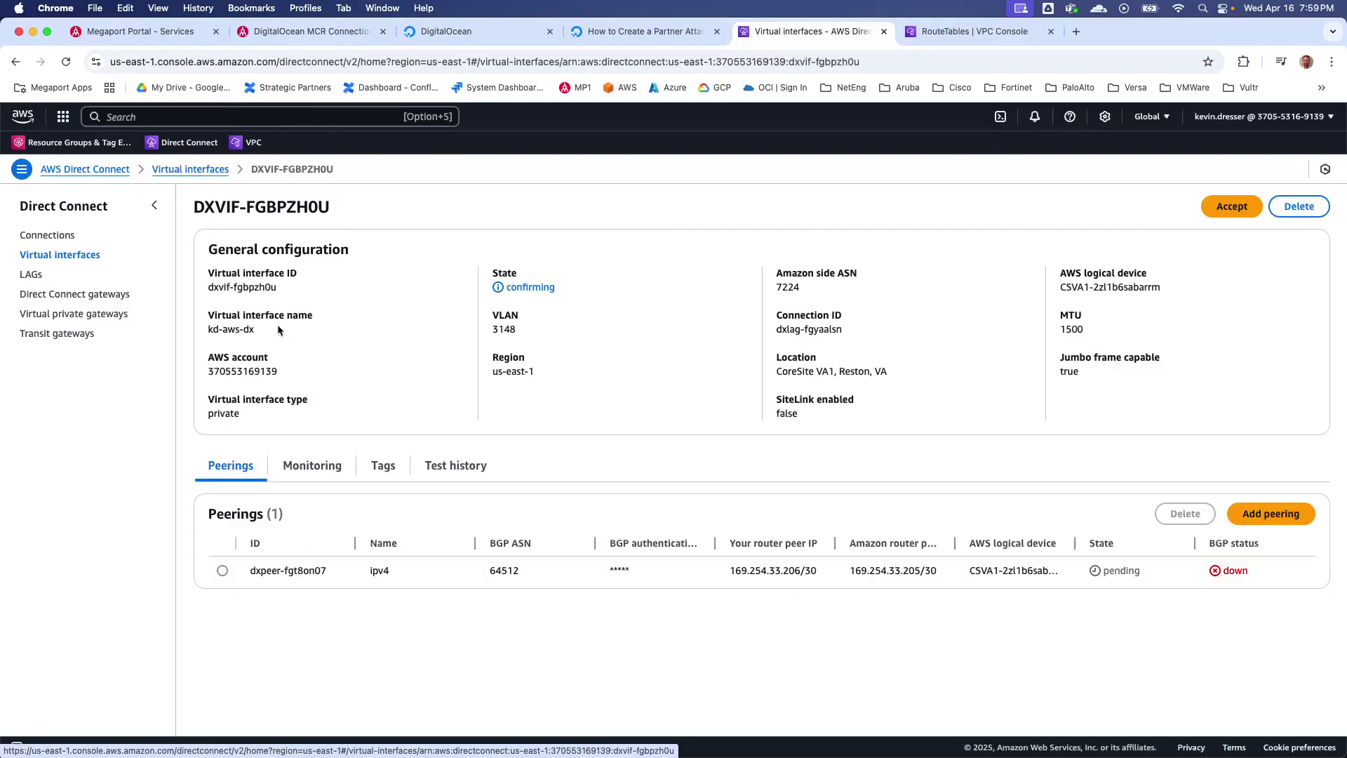
pyautogui.click(1243, 207)
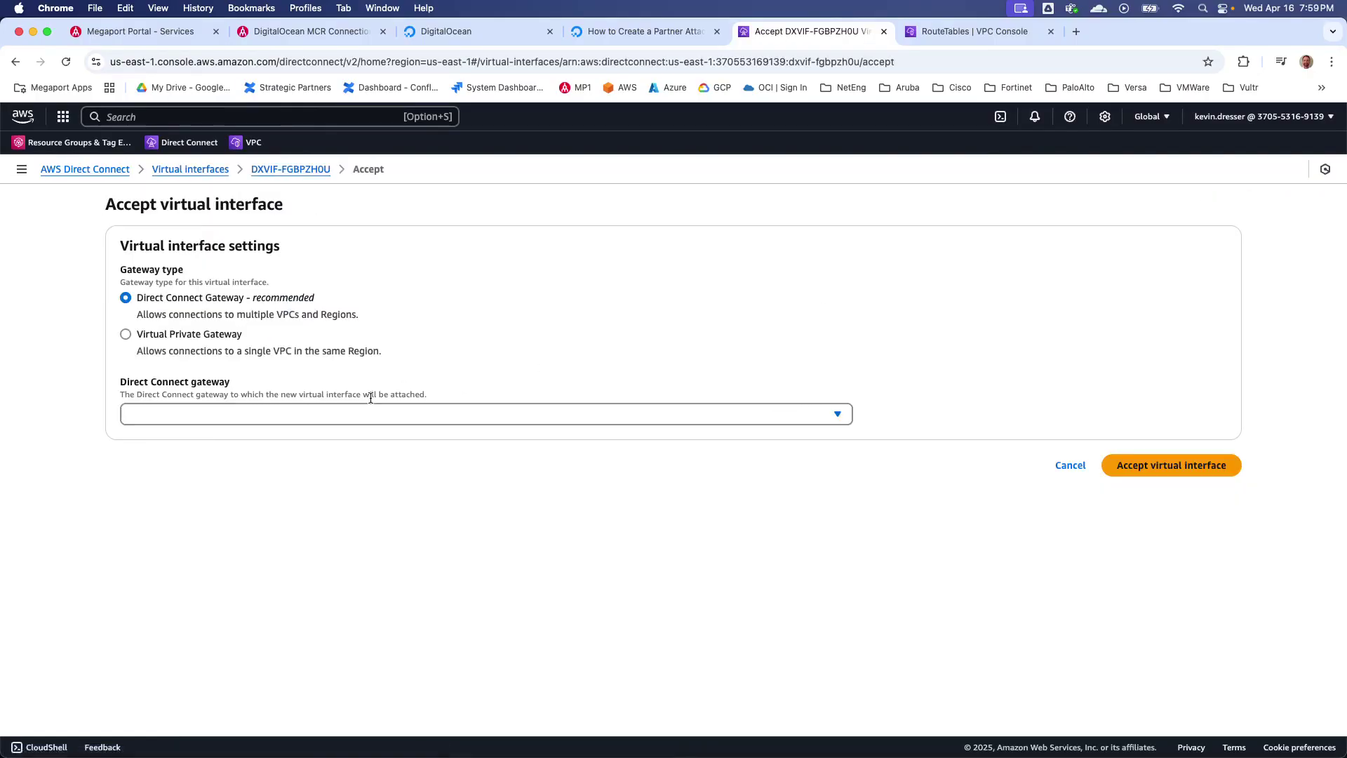
pyautogui.click(366, 420)
pyautogui.write('kd')
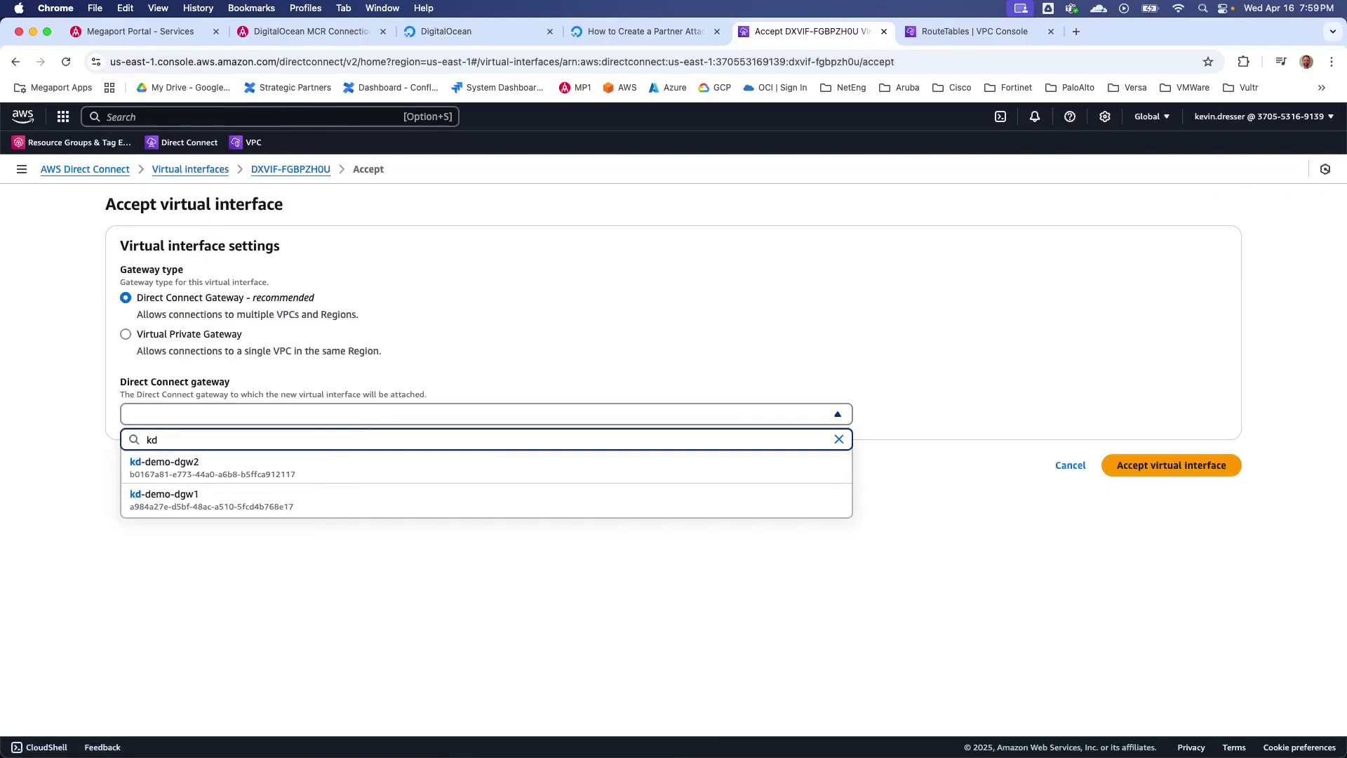
pyautogui.click(309, 501)
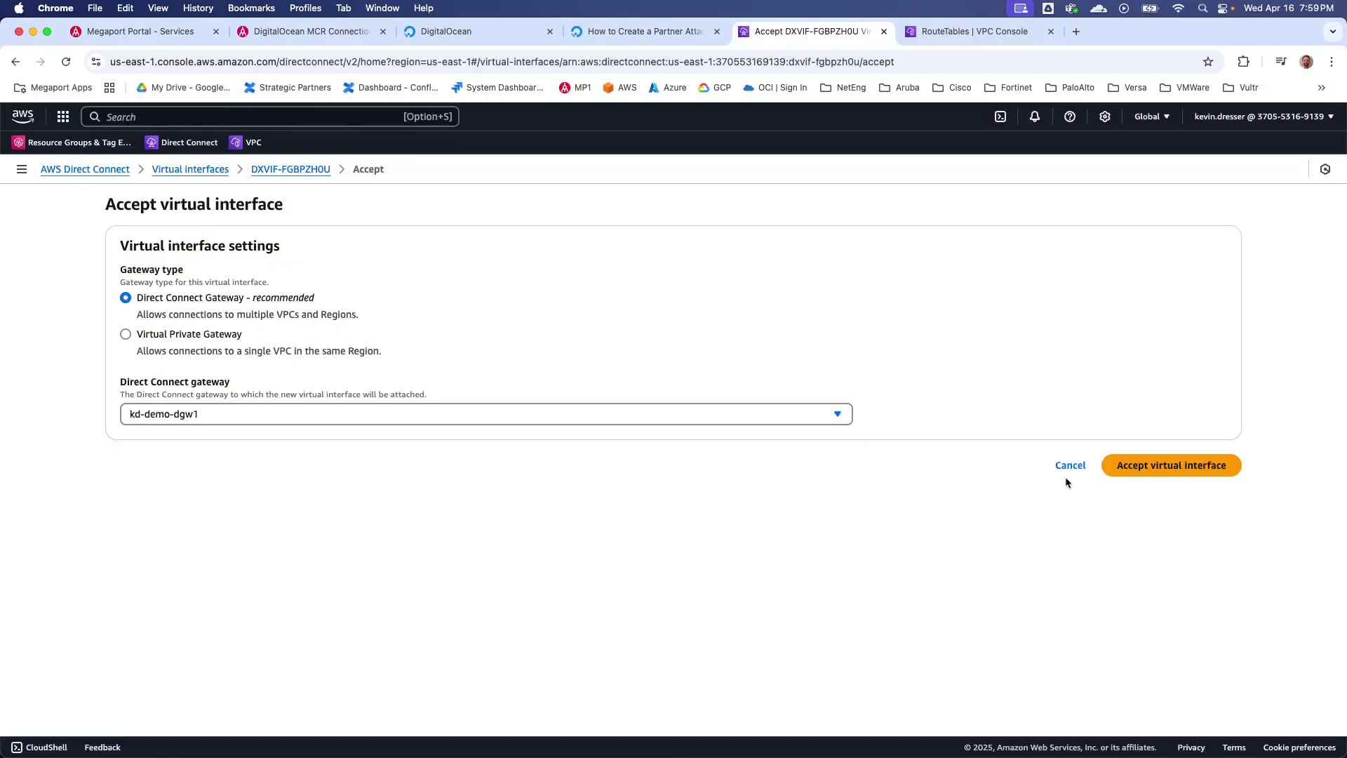
pyautogui.click(1131, 468)
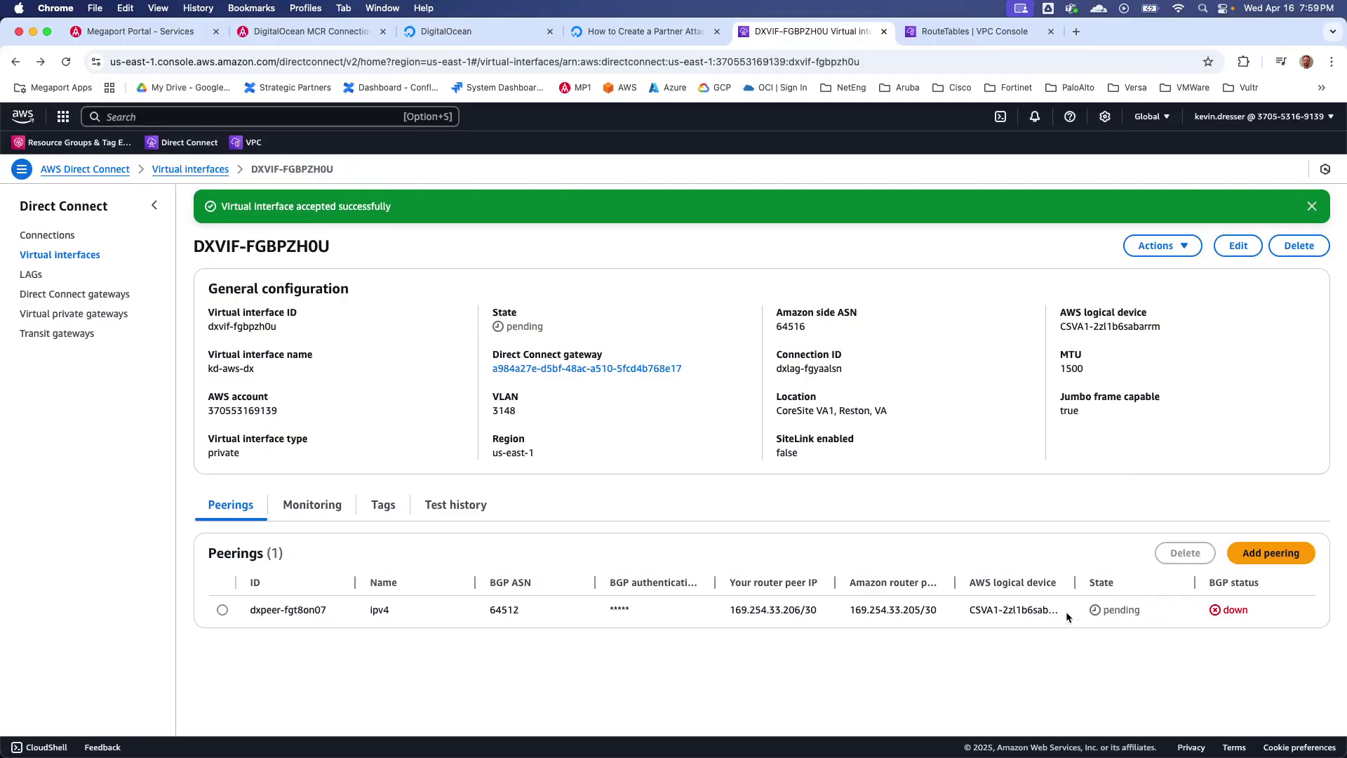
# Step: Examine the virtual interface attachments and gateway associations of the Direct Connect gateway kd-demo-dgw1
pyautogui.click(66, 301)
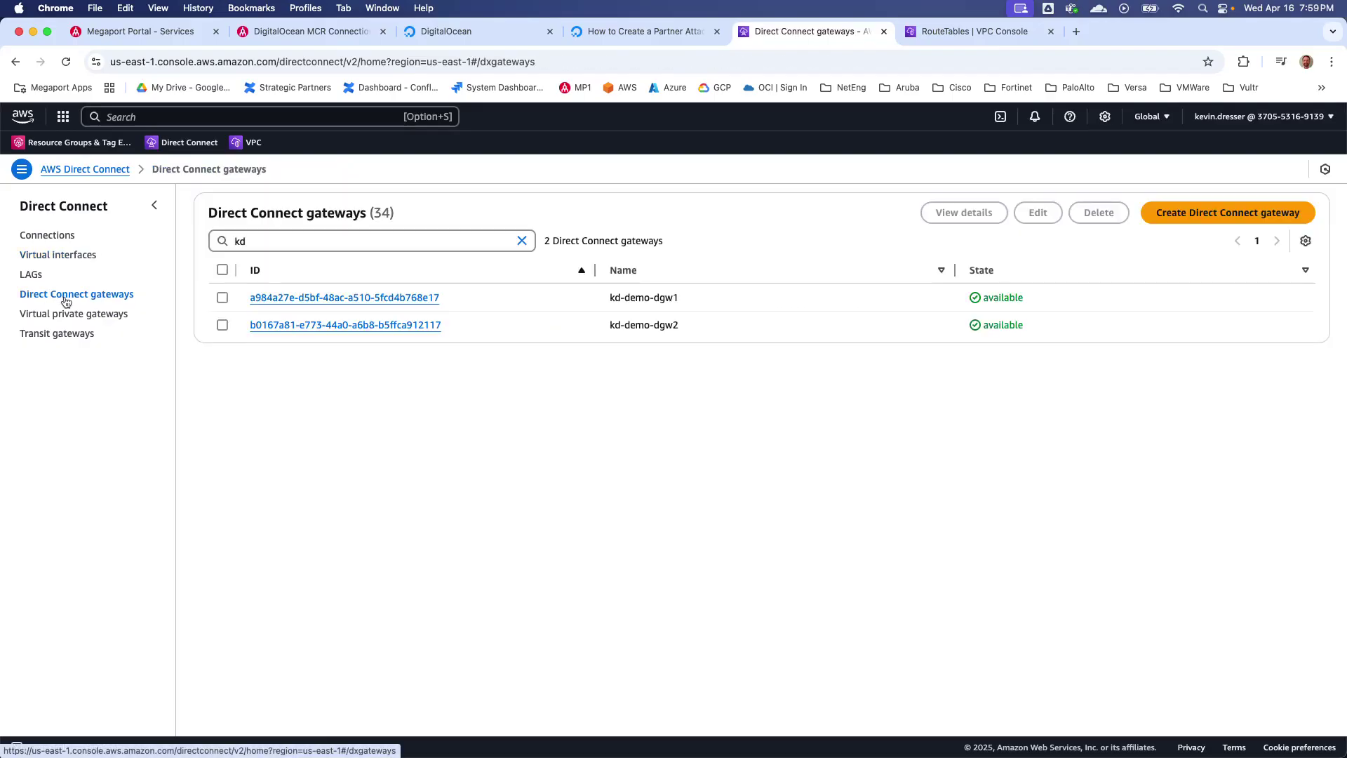
pyautogui.click(331, 296)
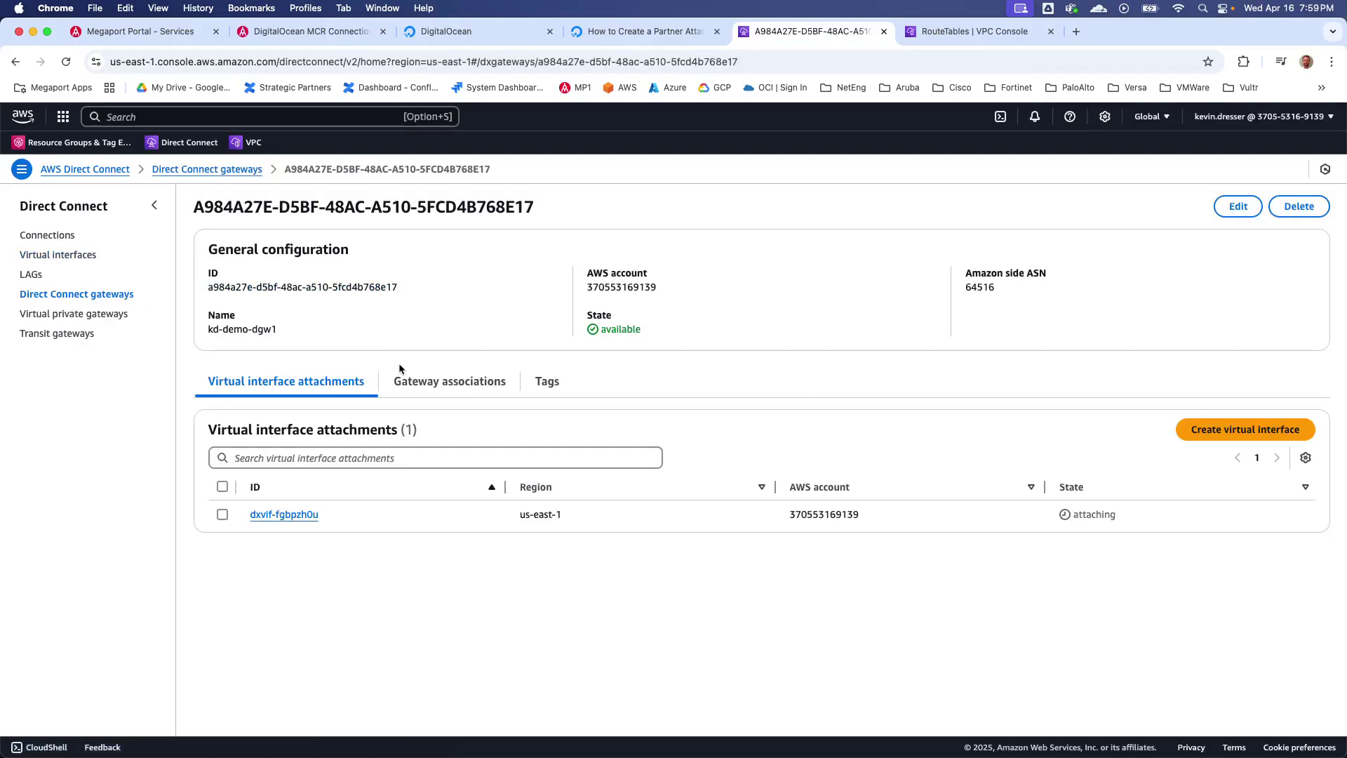
pyautogui.click(441, 381)
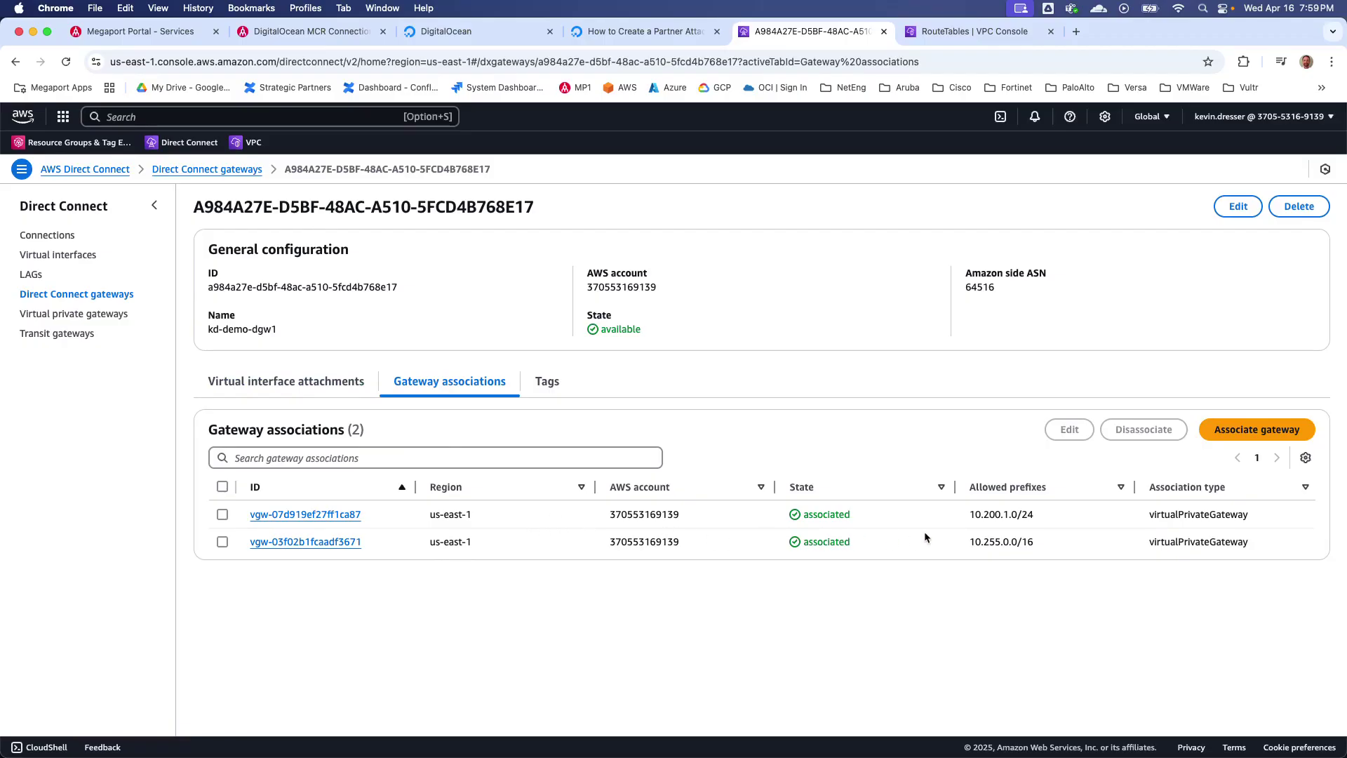
# Step: Return to the Megaport Portal and examine kd-east-demo's BGP sessions and the route learned from DigitalOcean in MCR Looking Glass
pyautogui.click(161, 32)
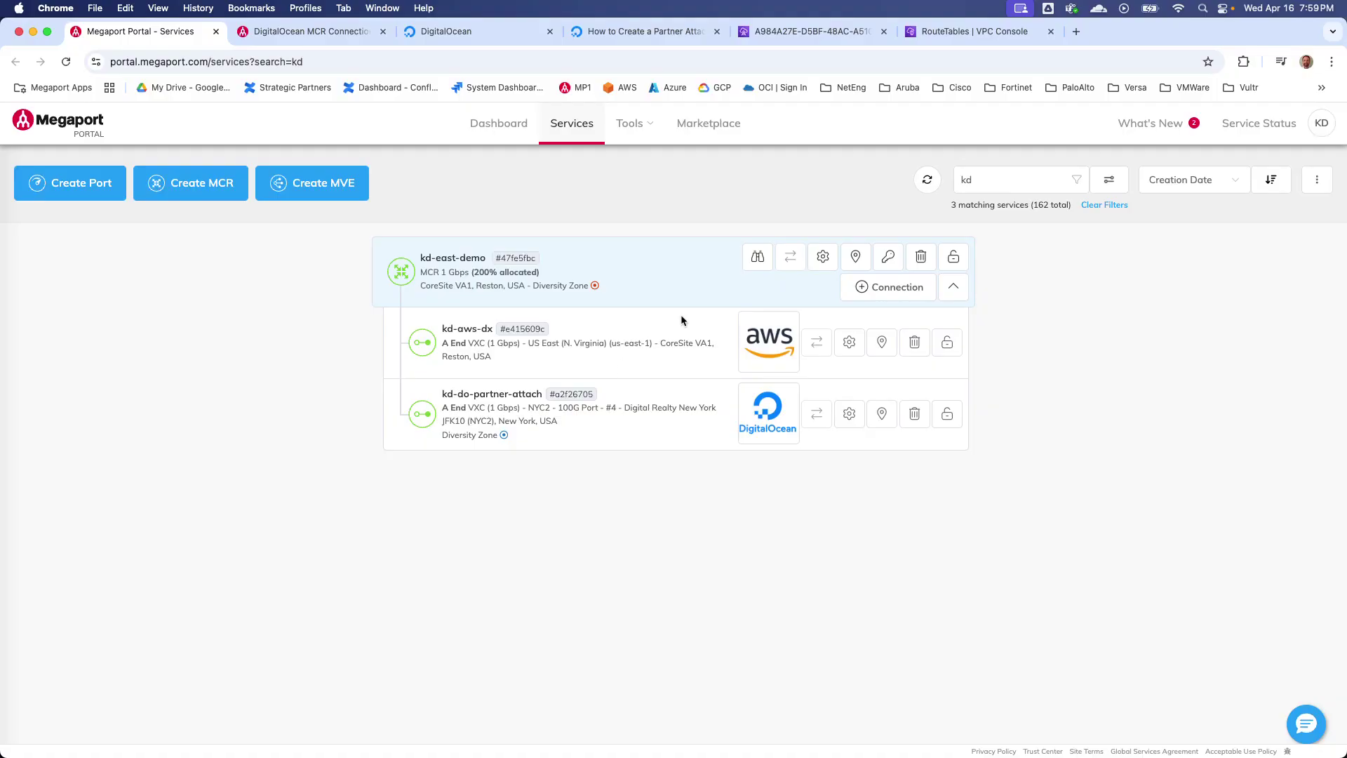
pyautogui.click(759, 258)
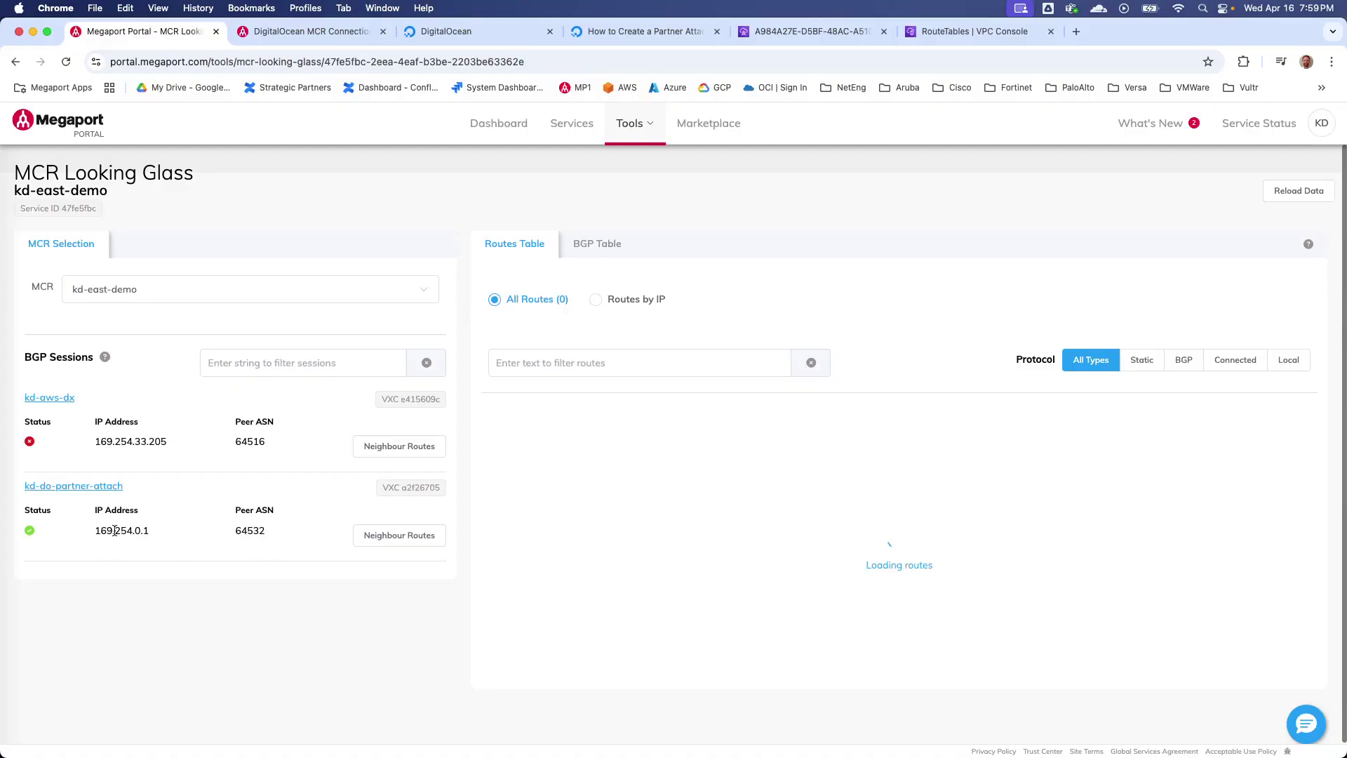
pyautogui.moveTo(95, 530); pyautogui.dragTo(148, 531)
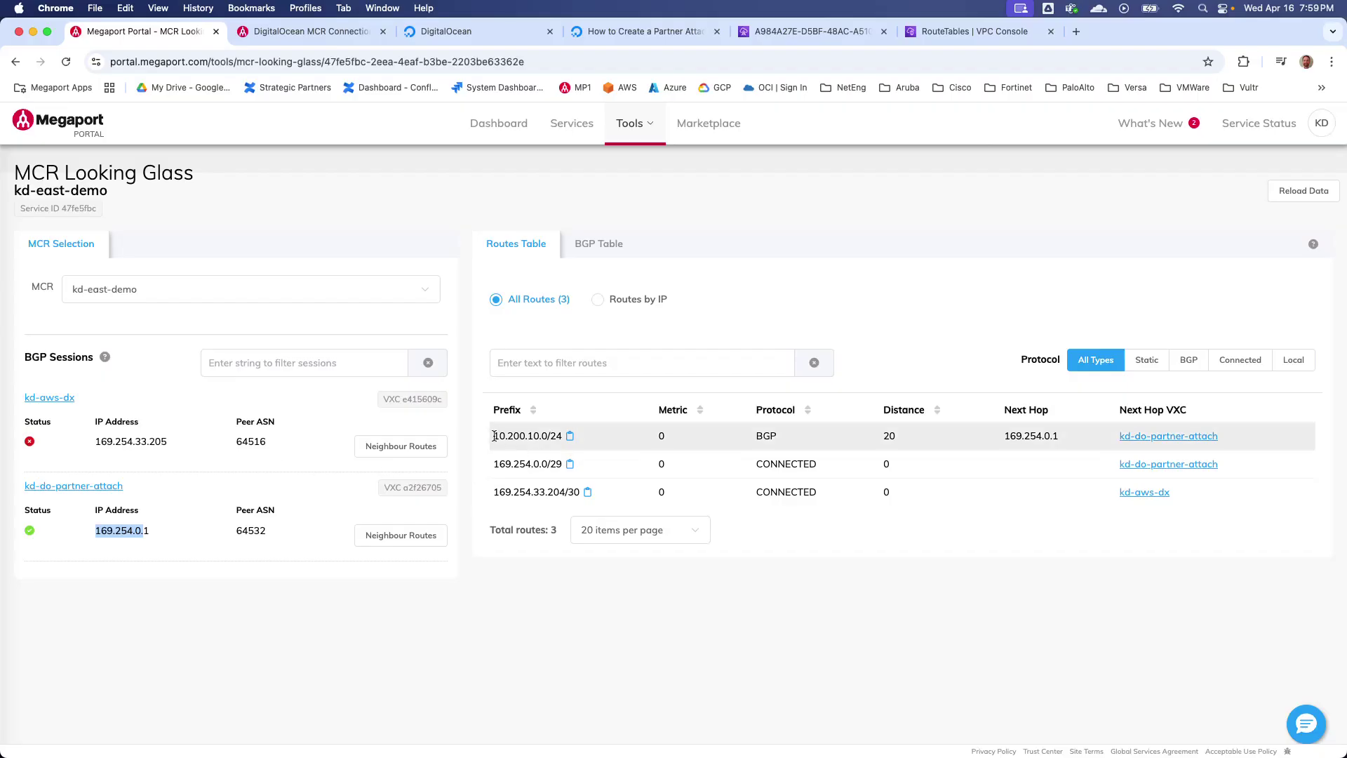
pyautogui.moveTo(494, 435); pyautogui.dragTo(564, 437)
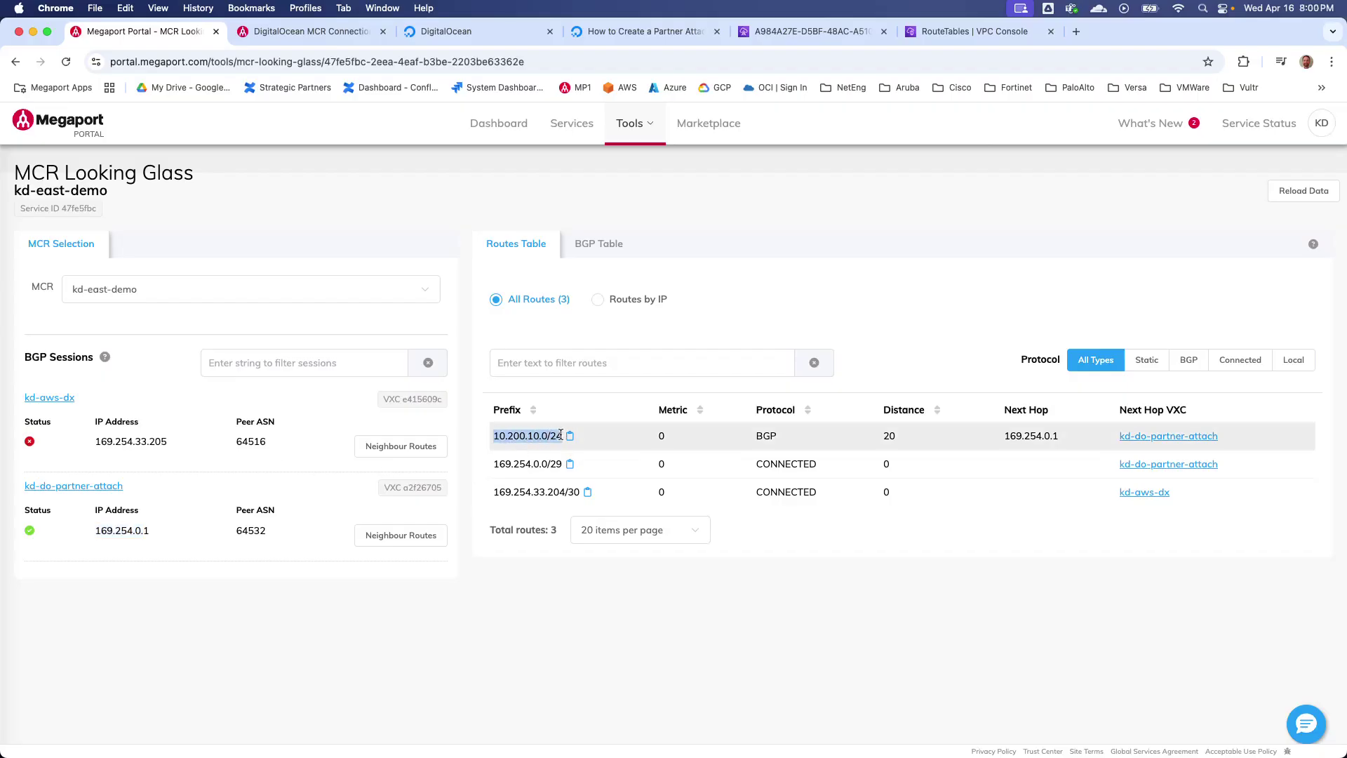
# Step: Check the address range of demo-vpc-nyc3 in the partner attachment's overview in the DigitalOcean console
pyautogui.click(487, 35)
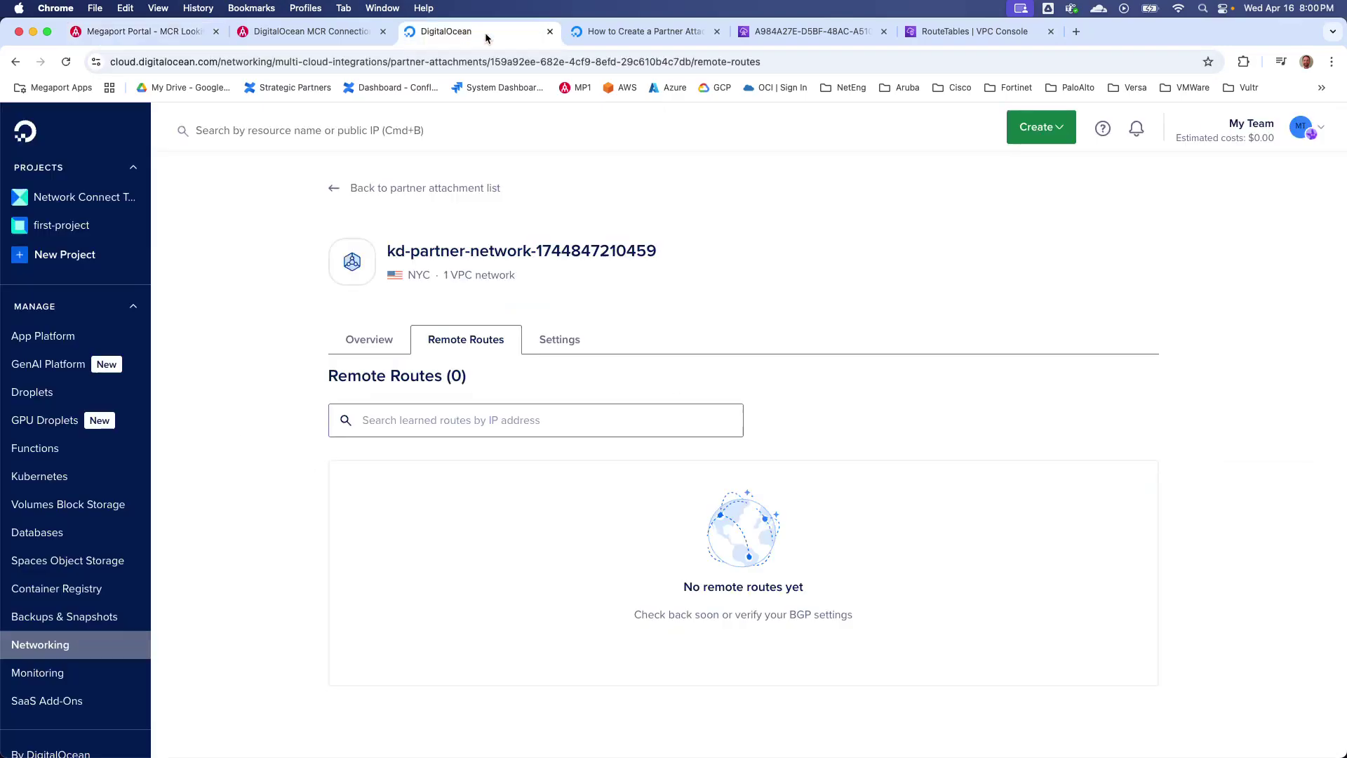
pyautogui.click(367, 342)
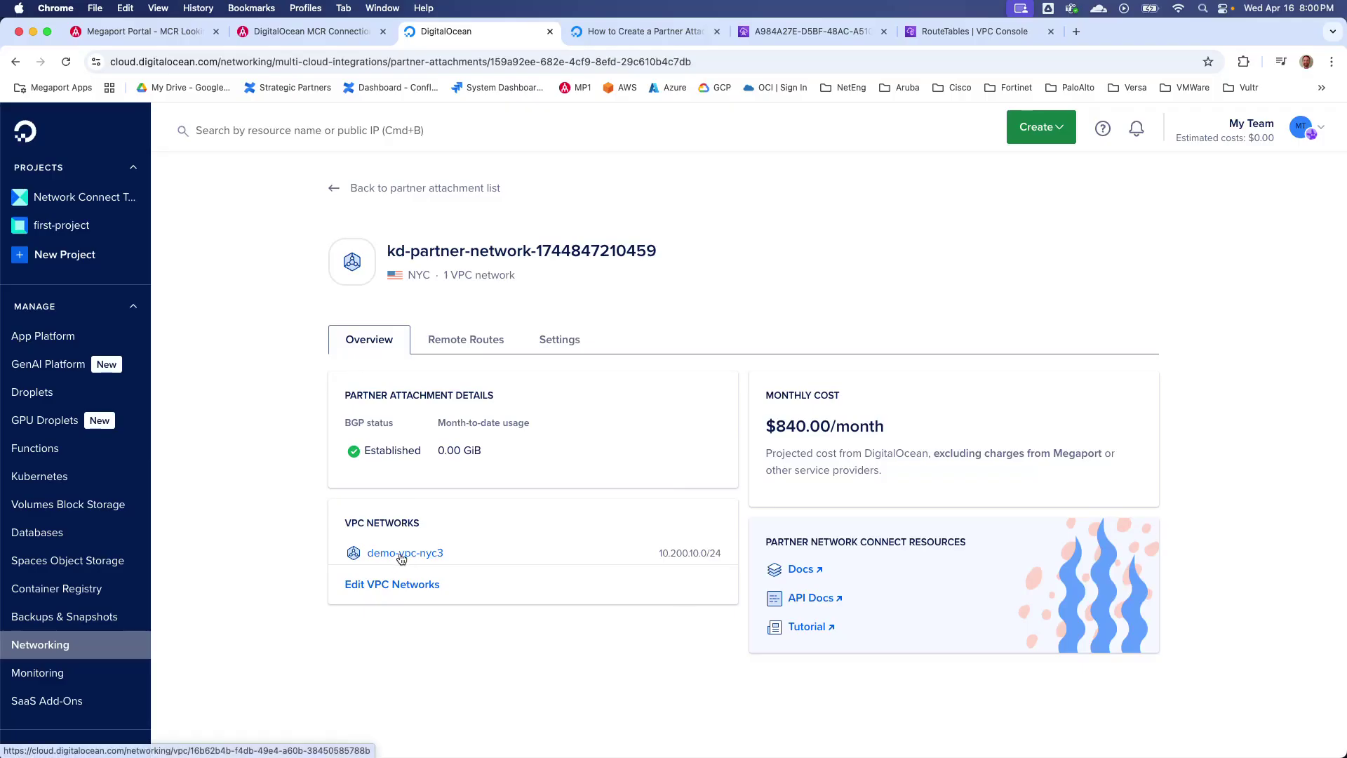
pyautogui.moveTo(660, 554); pyautogui.dragTo(717, 552)
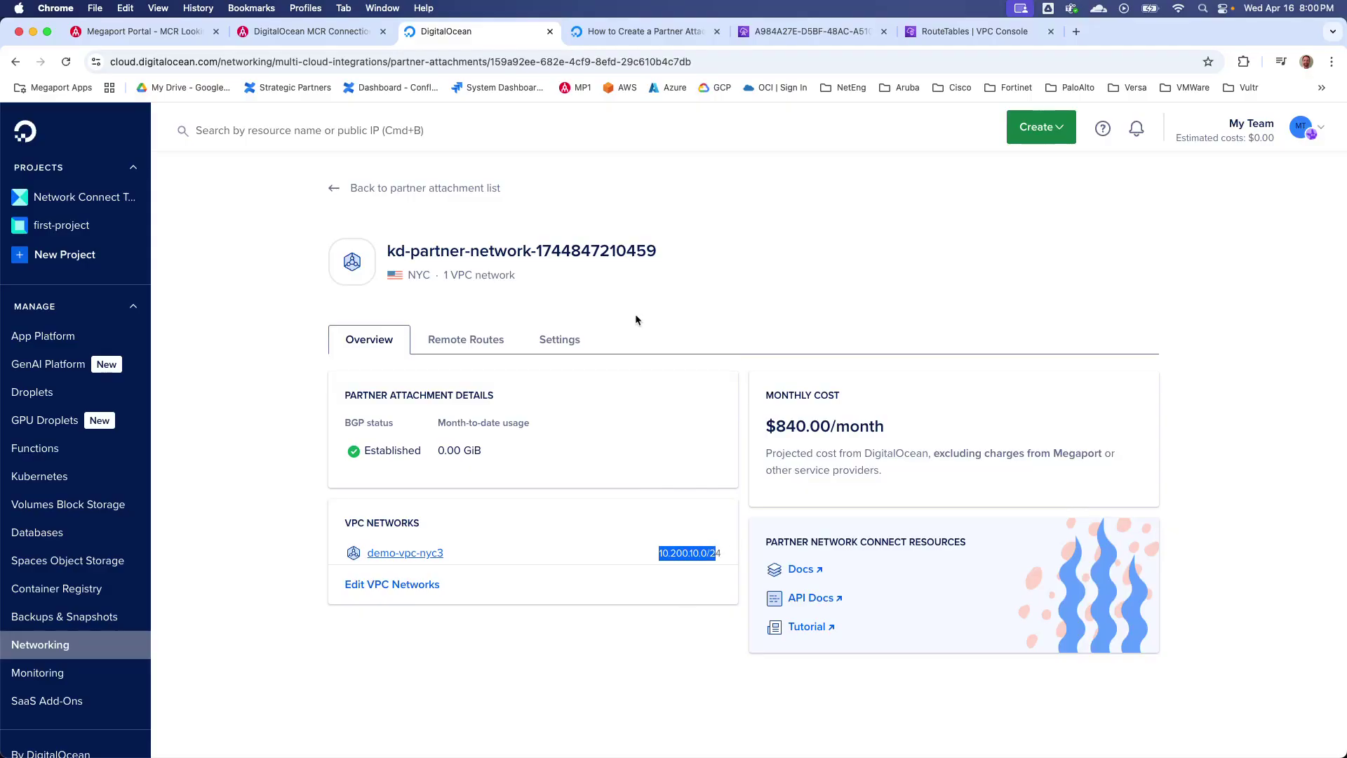
# Step: Check the kd-aws-dx routes in Megaport's MCR Looking Glass against the allowed prefixes in the AWS Direct Connect gateway associations
pyautogui.click(151, 31)
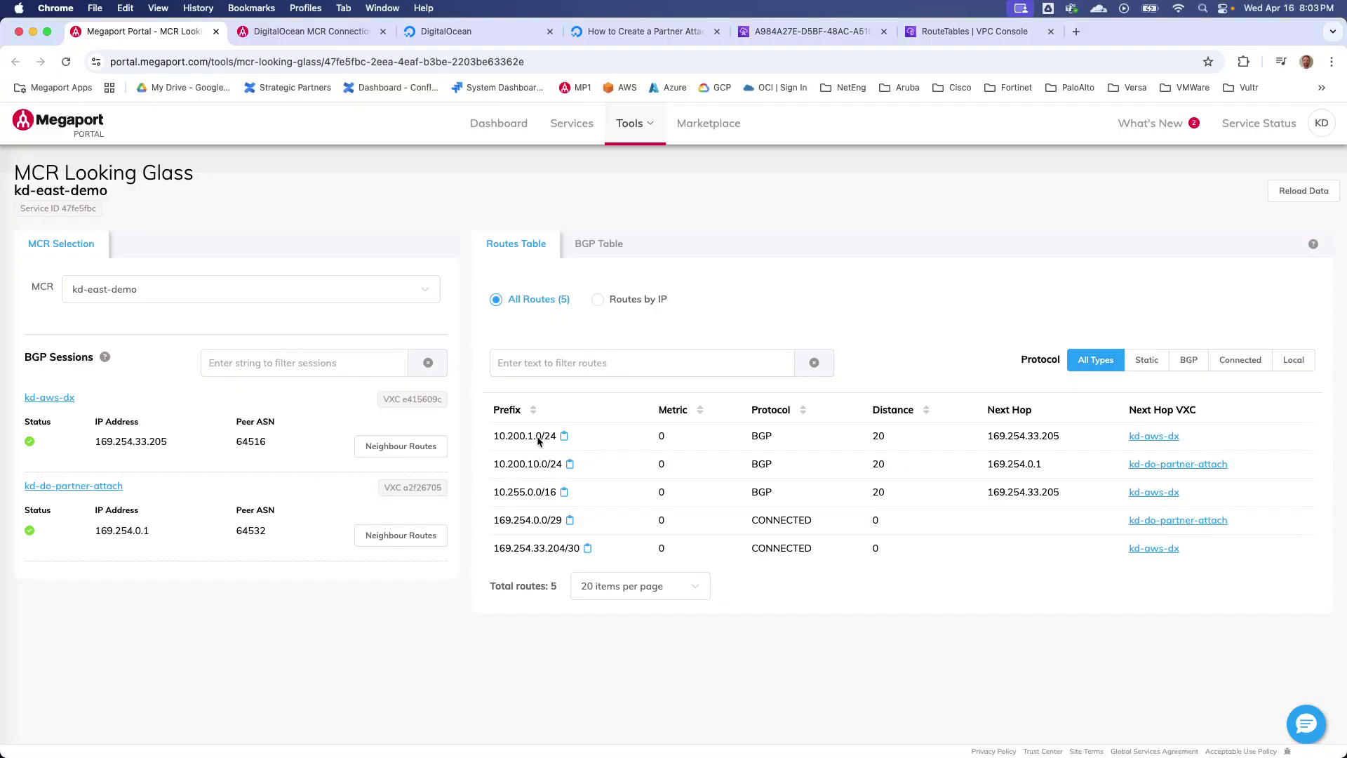
pyautogui.moveTo(492, 436); pyautogui.dragTo(544, 436)
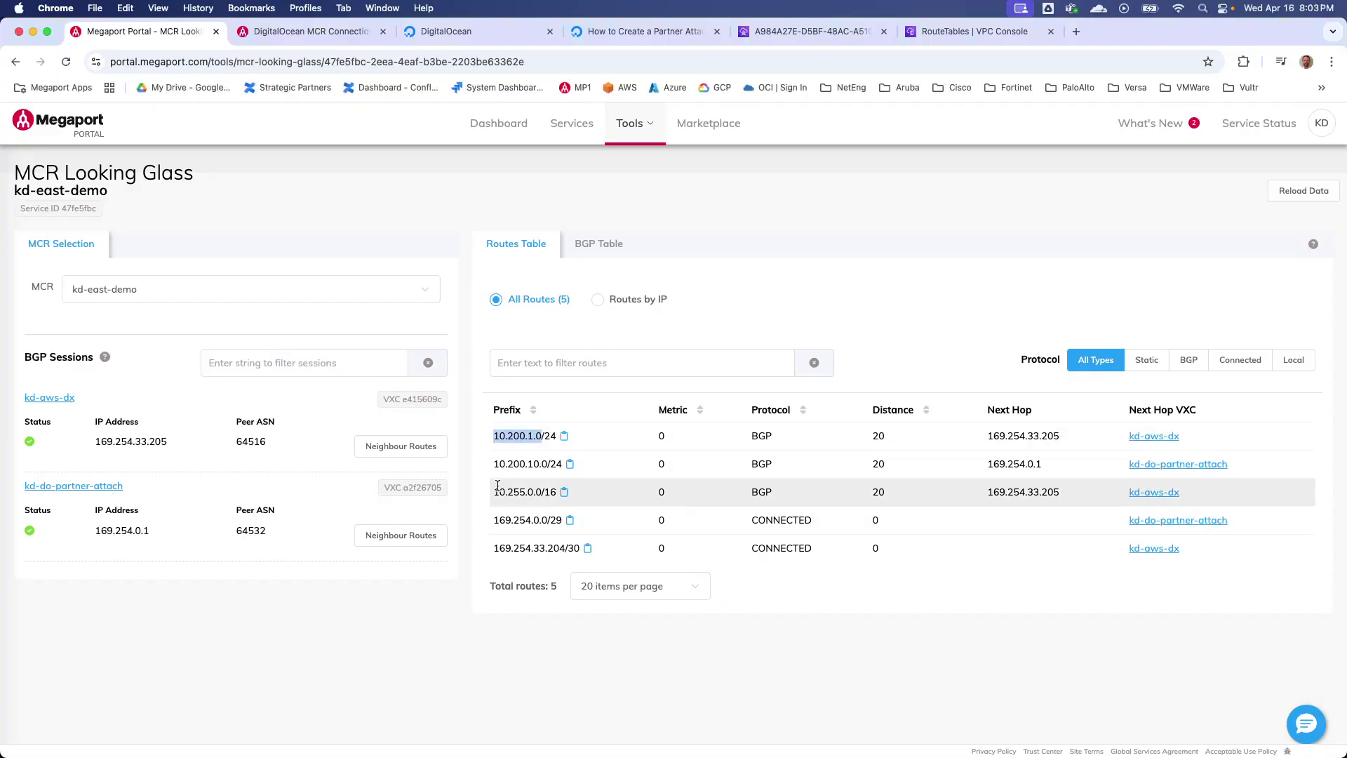
pyautogui.moveTo(493, 492); pyautogui.dragTo(557, 491)
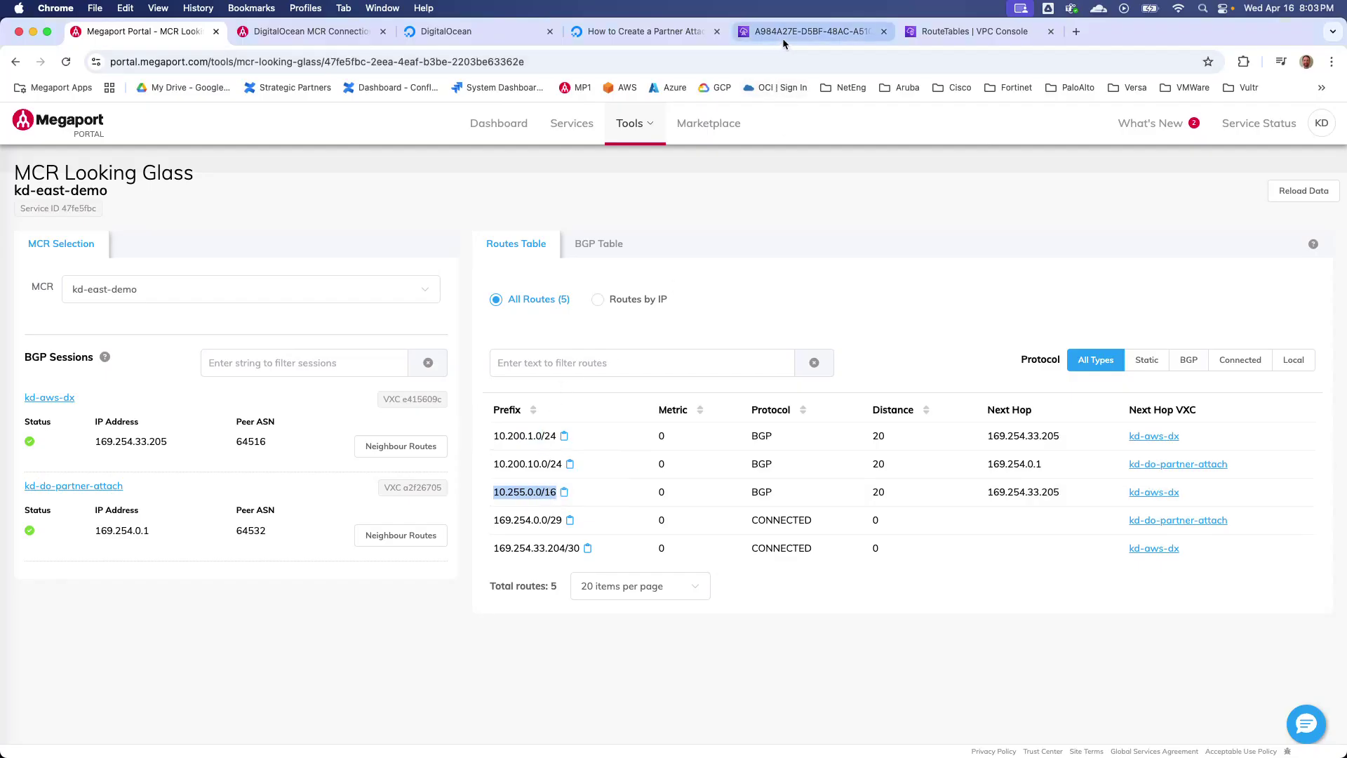
pyautogui.click(812, 32)
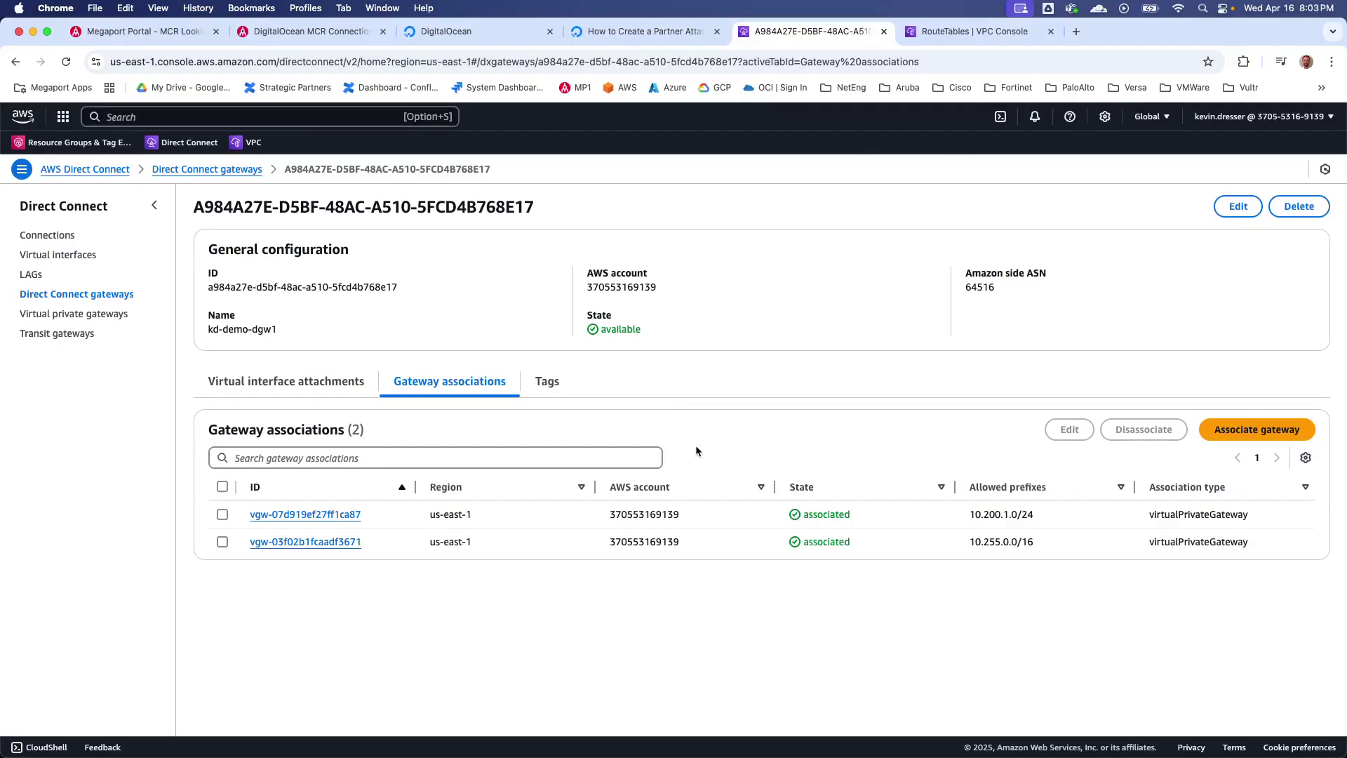
# Step: Reload the AWS VPC console's route table page for kd-vpc-east-1 and check its routes for the DigitalOcean prefix
pyautogui.click(944, 31)
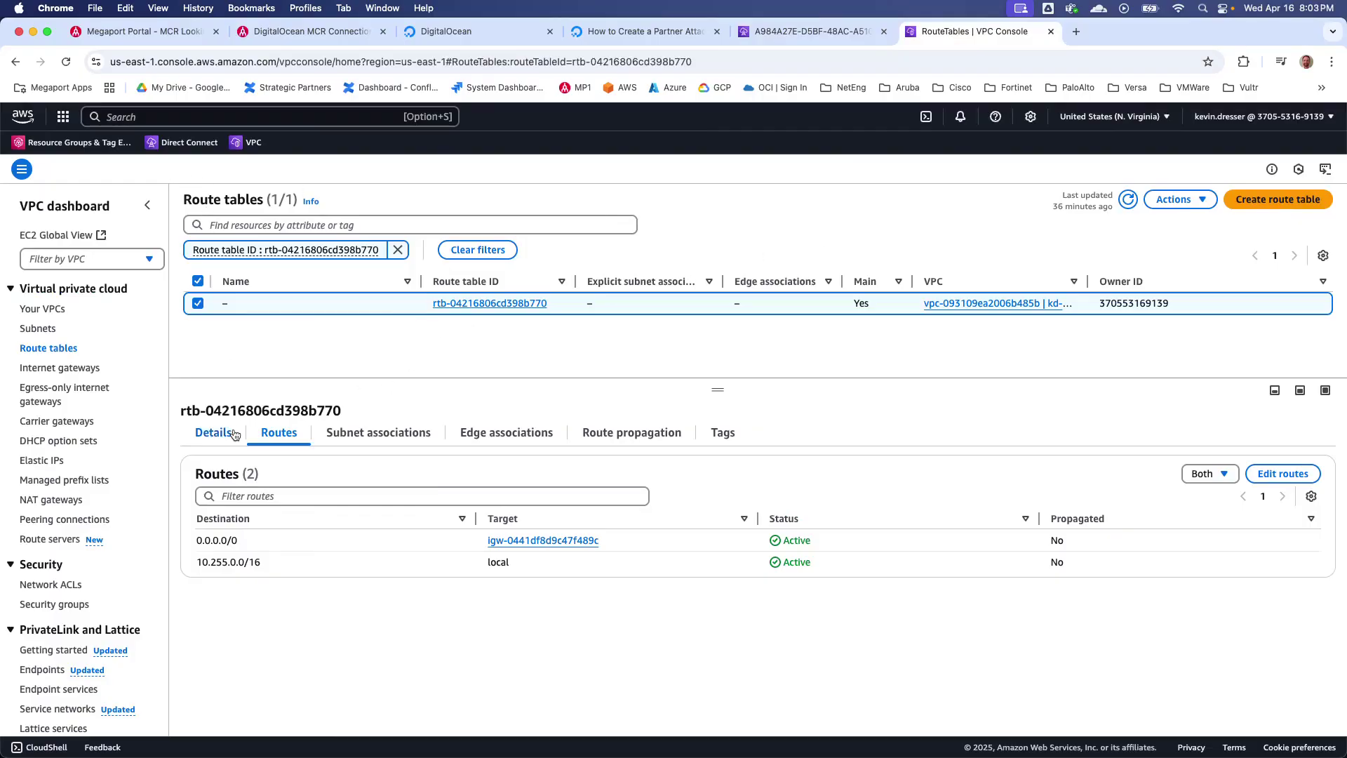
pyautogui.click(66, 62)
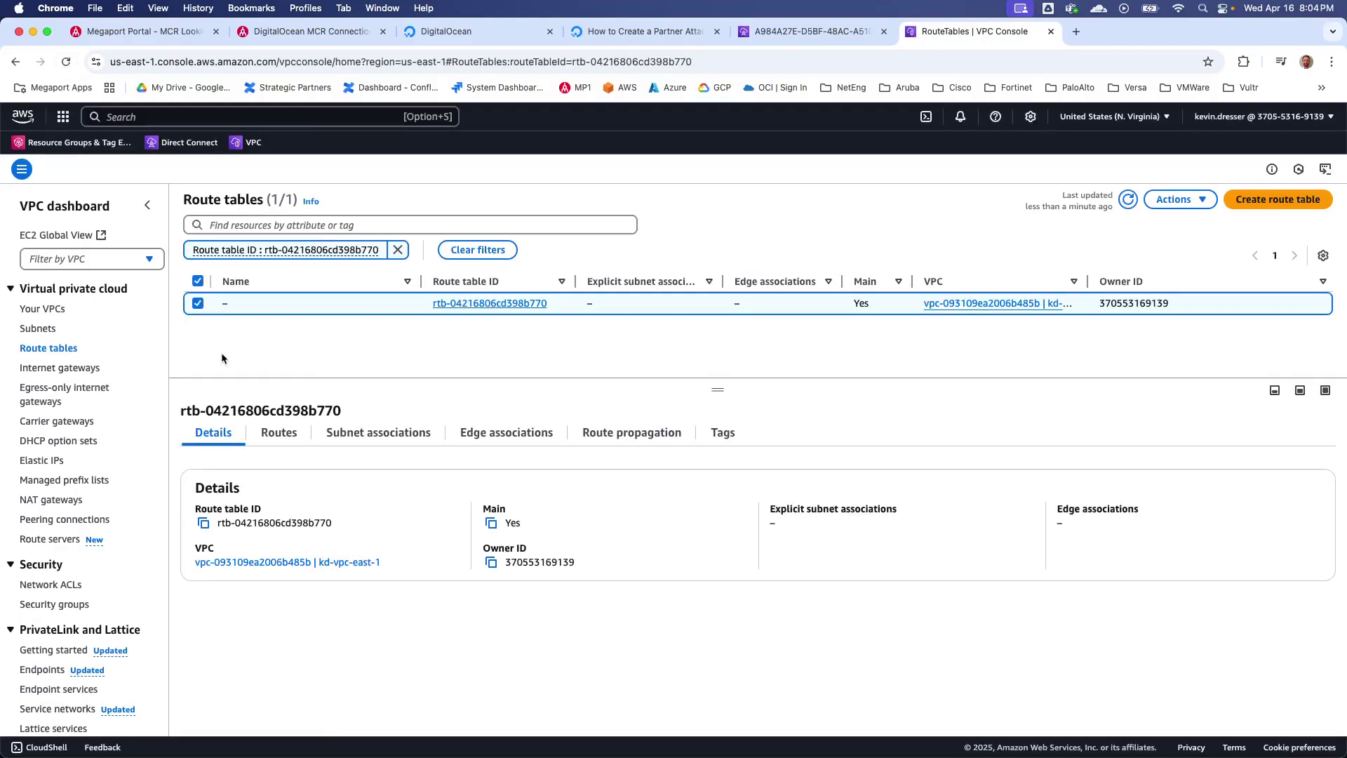
pyautogui.click(277, 435)
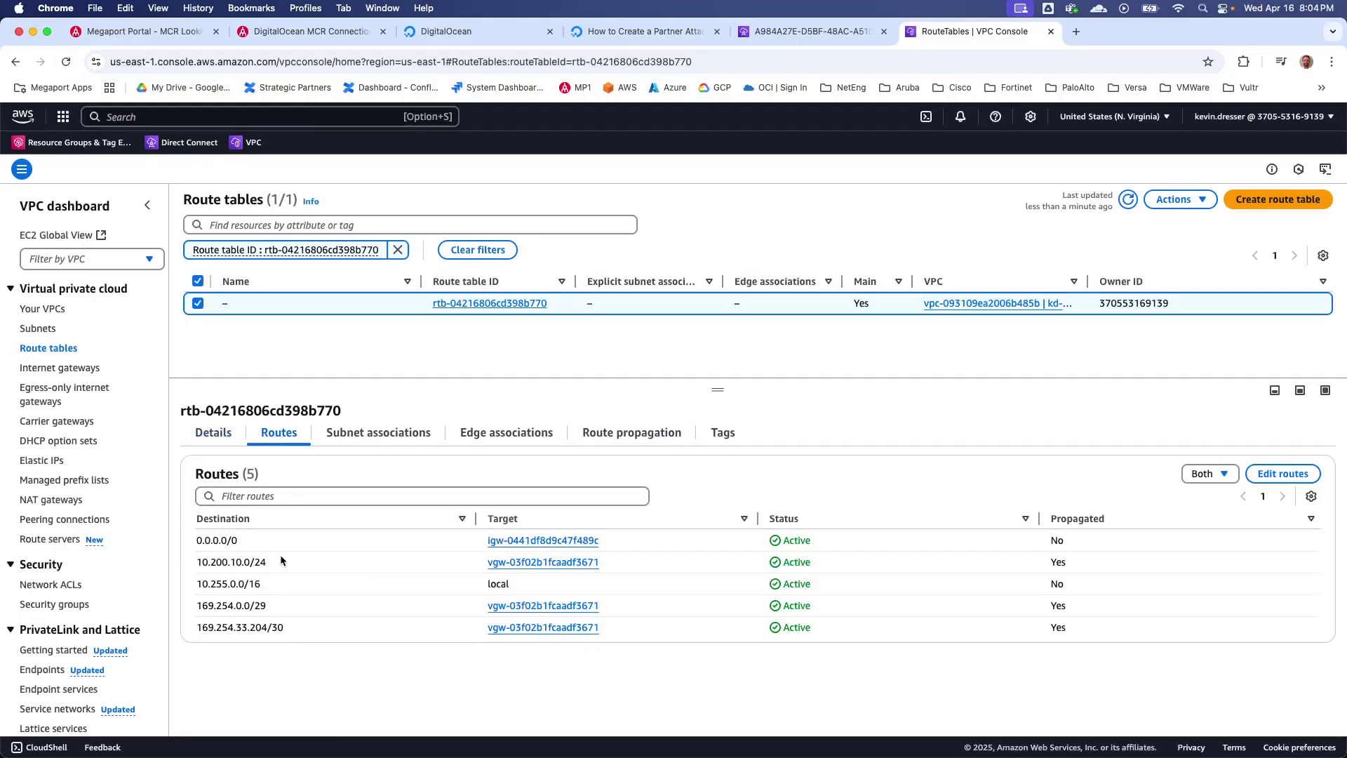
pyautogui.moveTo(198, 562); pyautogui.dragTo(266, 563)
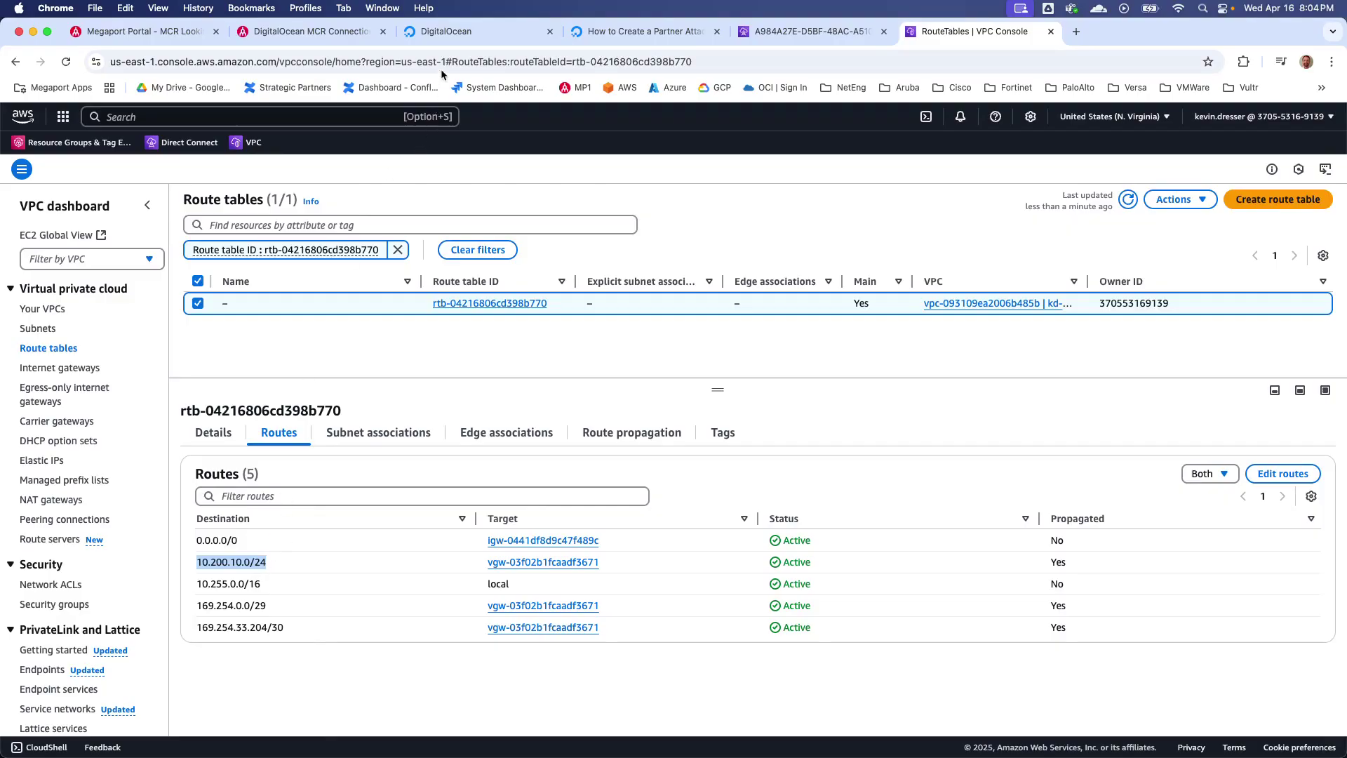
# Step: Switch to the DigitalOcean console and examine the remote routes learned by the partner attachment
pyautogui.click(459, 32)
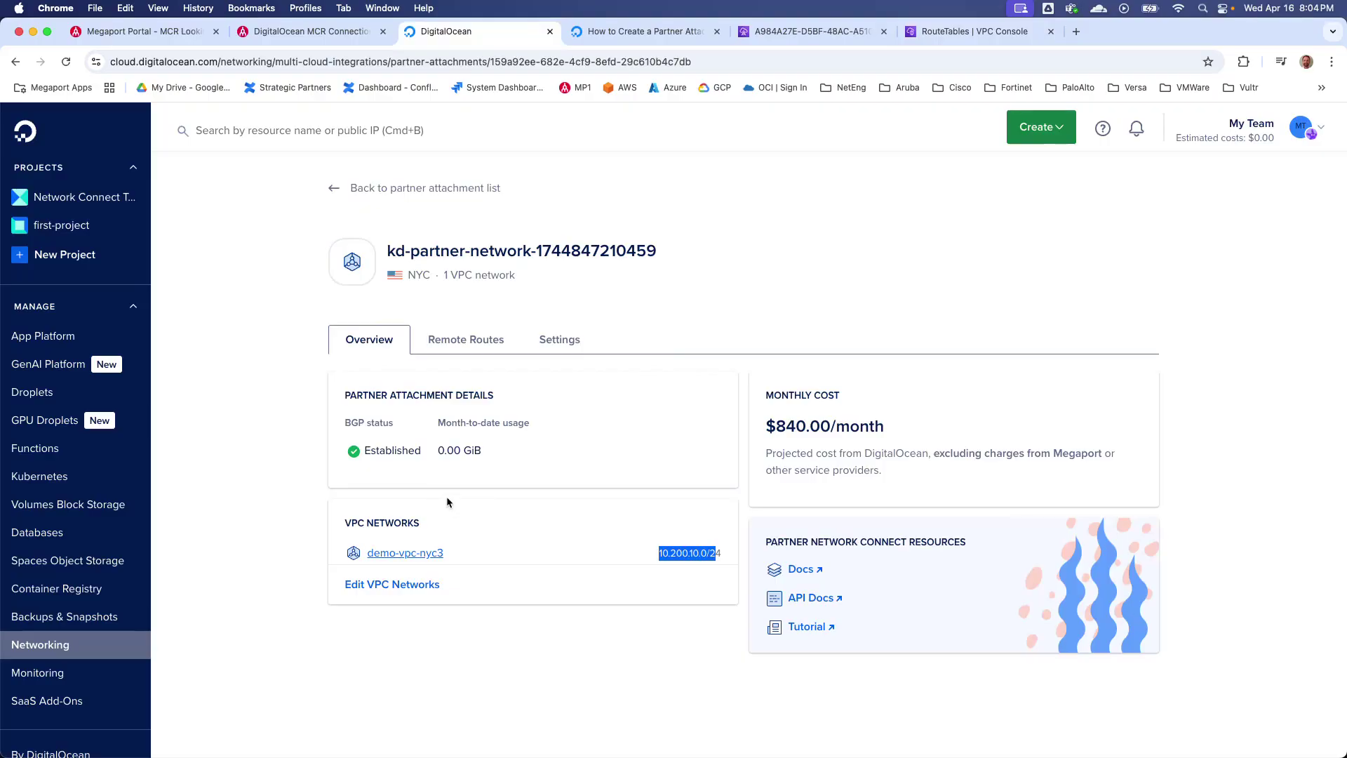
pyautogui.click(449, 345)
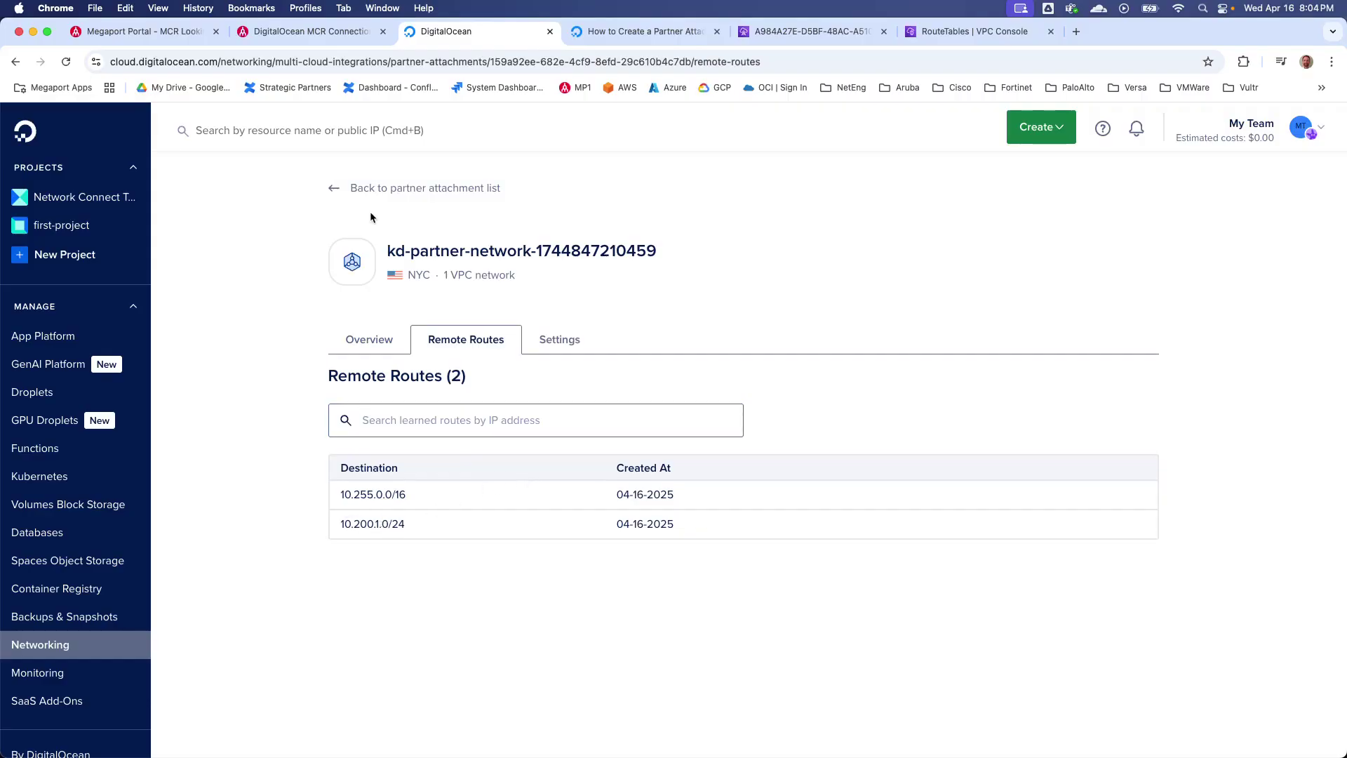
# Step: Return to the Megaport Portal and filter the services list by "kd" to review the MCR and its connections
pyautogui.click(186, 32)
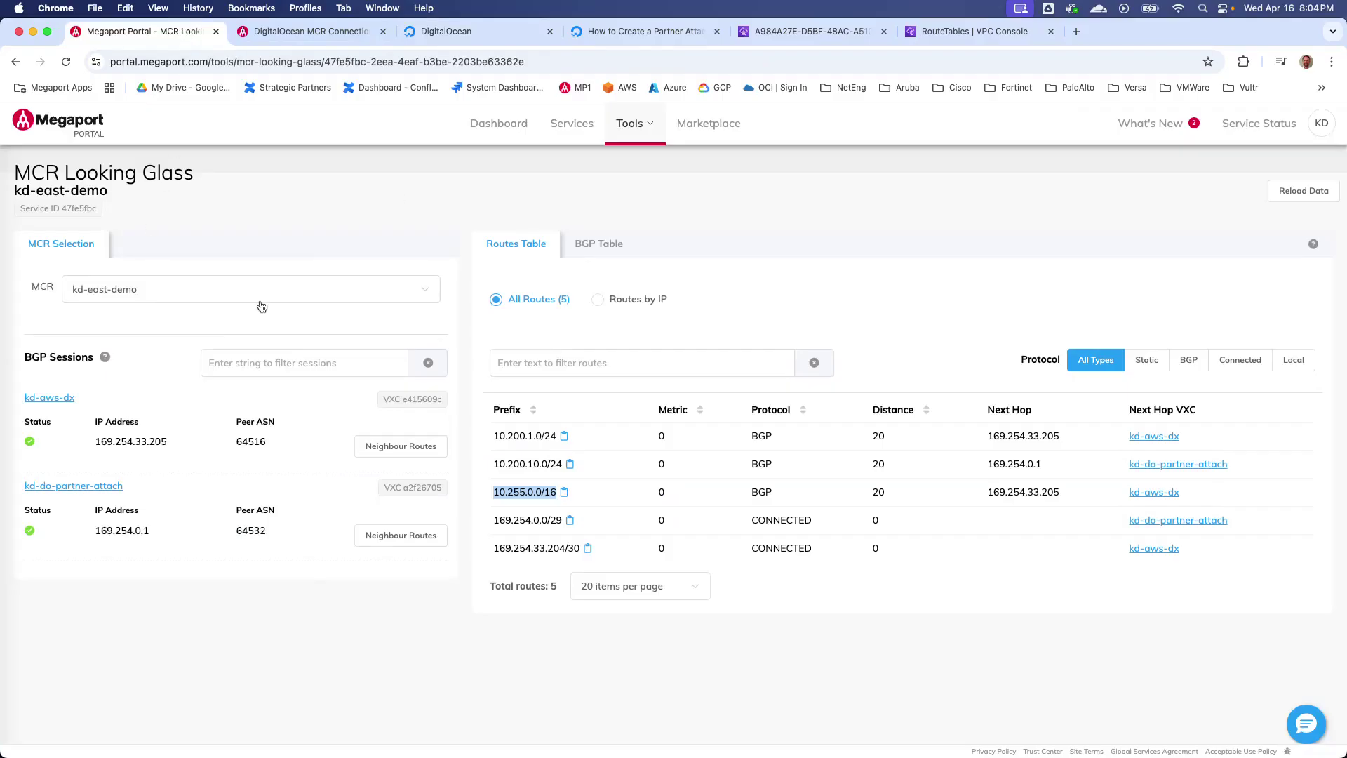
pyautogui.click(556, 124)
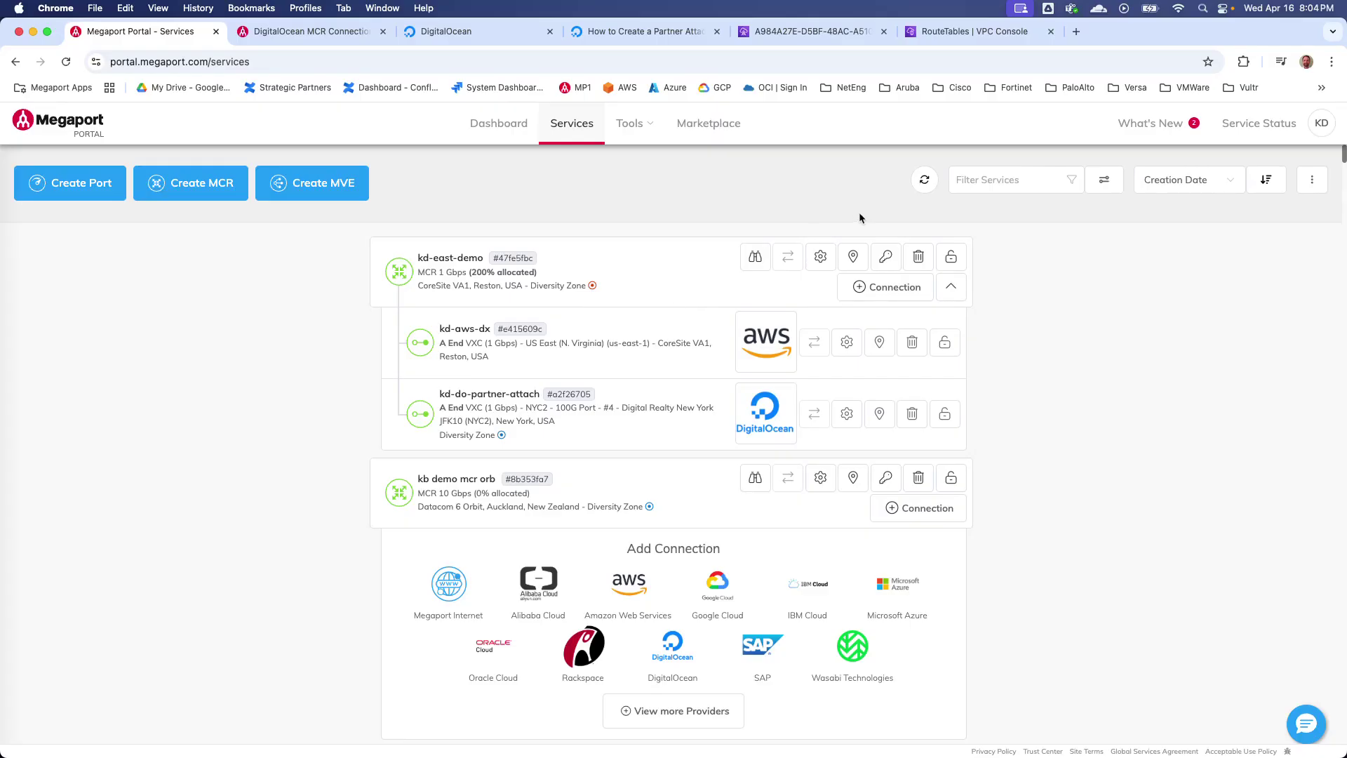
pyautogui.click(970, 182)
pyautogui.write('kd')
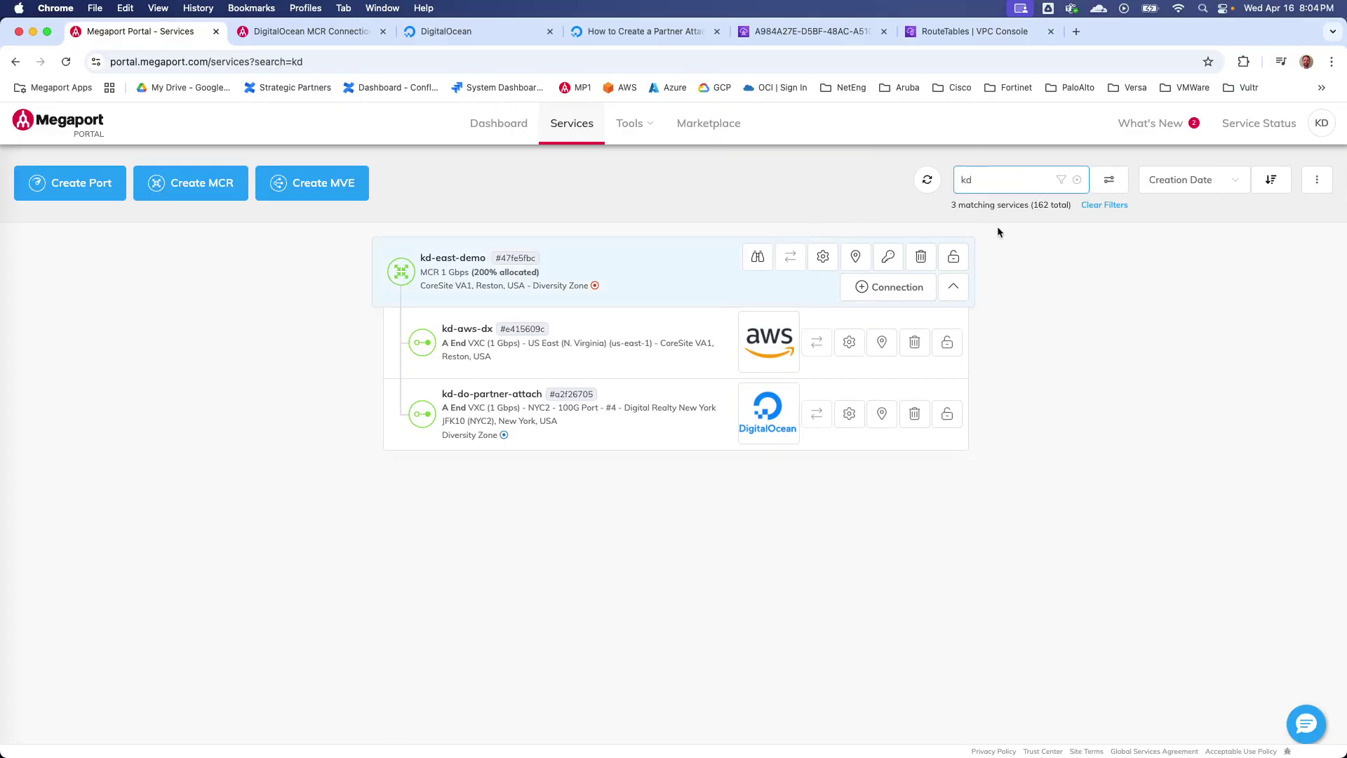